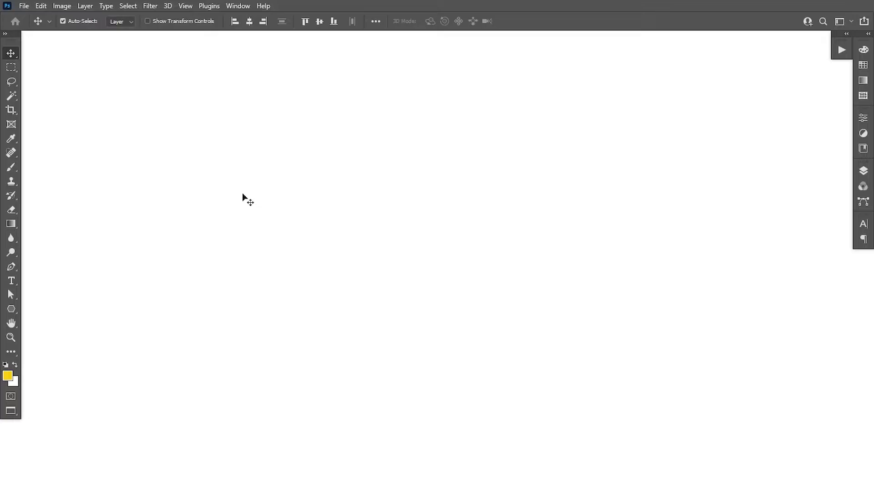
Step: Create a new 1080 × 1080 px document named 'Social media post'
click(24, 6)
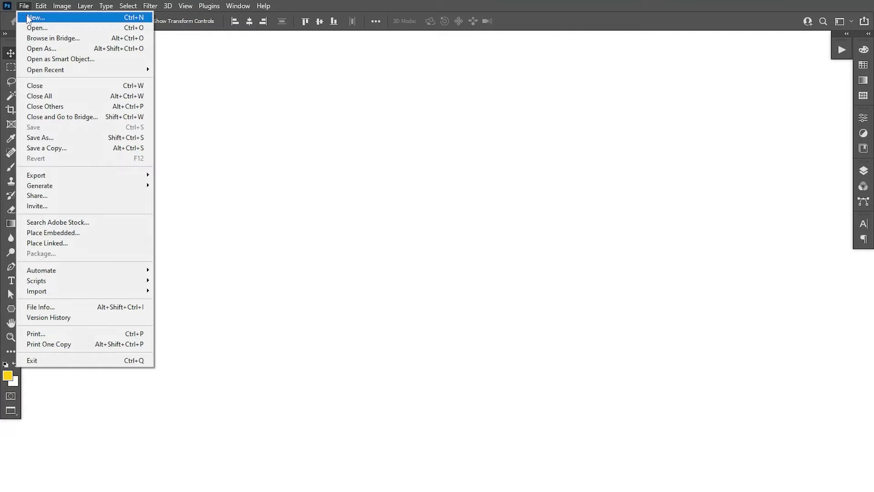
click(30, 16)
drag(607, 104, 583, 103)
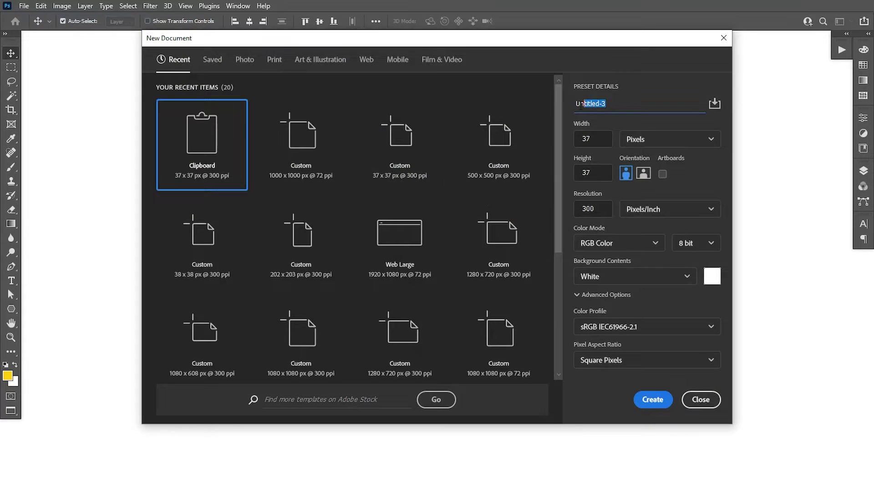
text(Social media post)
click(595, 139)
text(1080)
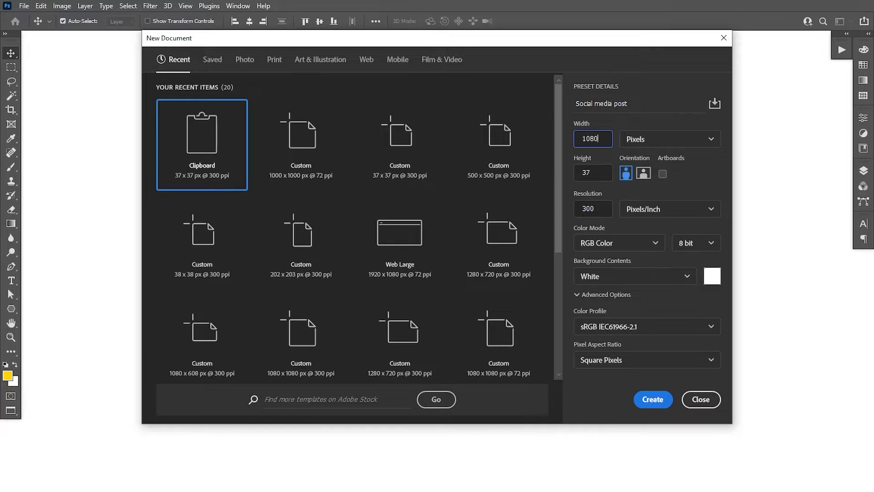
key(Tab)
text(1080)
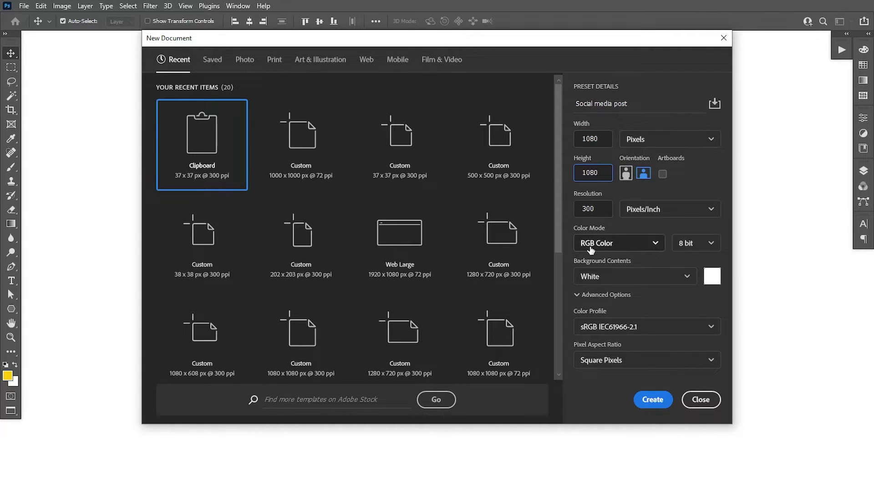
click(653, 400)
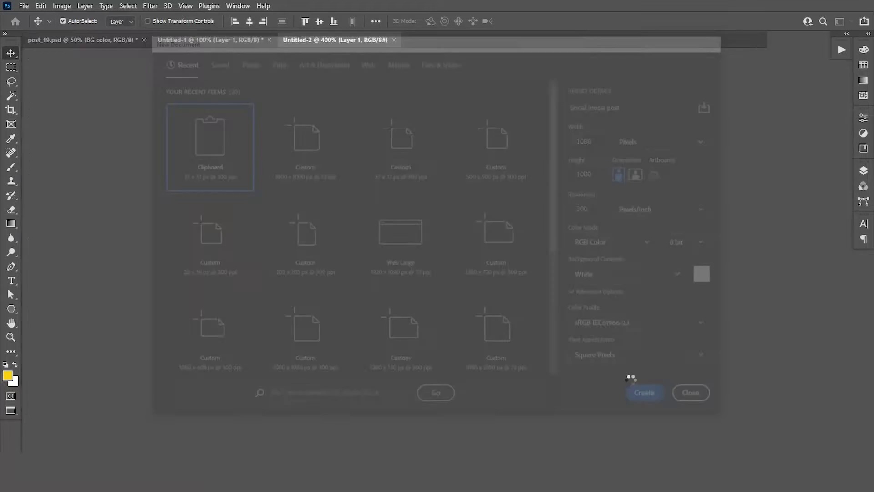
Step: Add a Solid Color fill layer in light grey #ebebeb above the Background
click(864, 171)
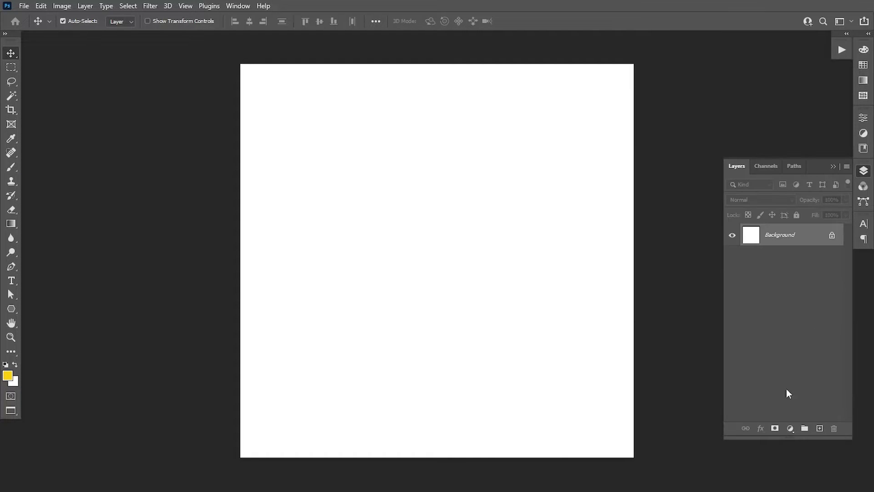
click(790, 428)
click(811, 238)
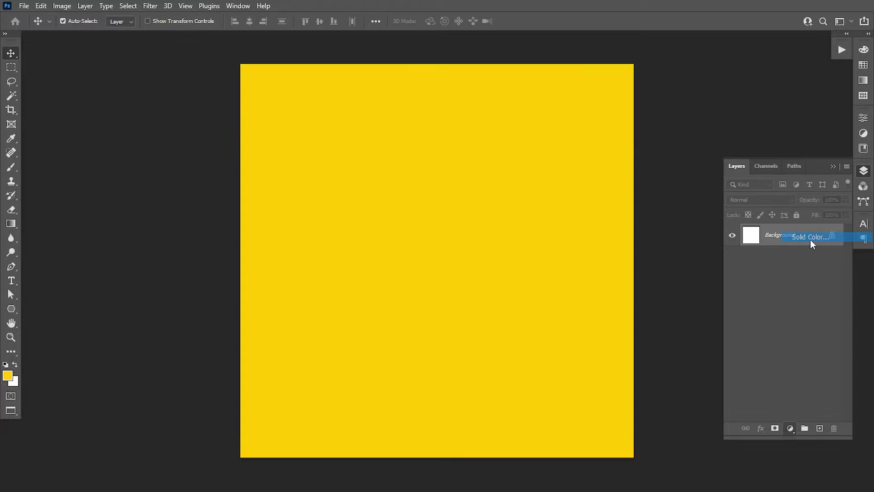
text(eb)
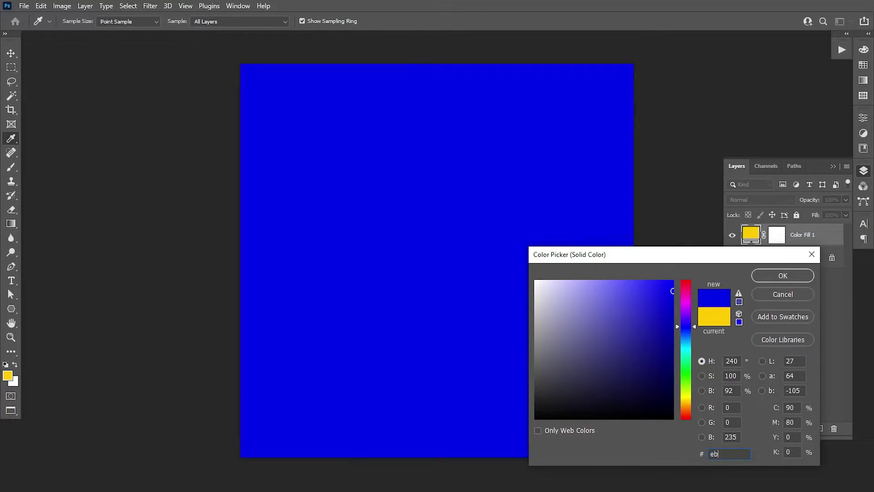
text(ebeb)
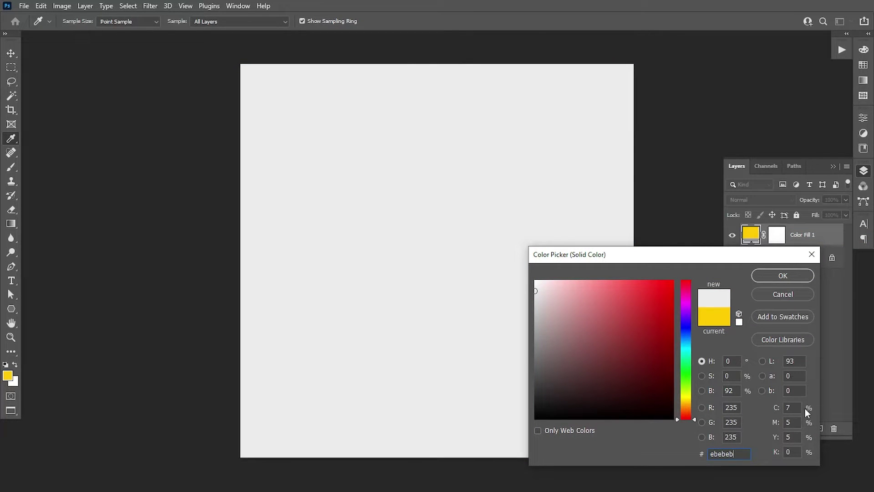
click(789, 279)
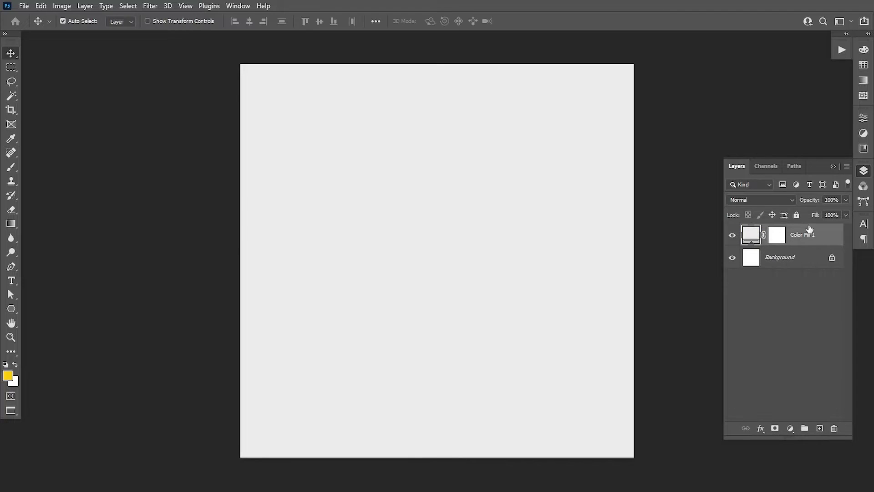
click(833, 166)
Step: Draw a pentagon, then tilt it, enlarge it to about 223% and move it up
click(11, 309)
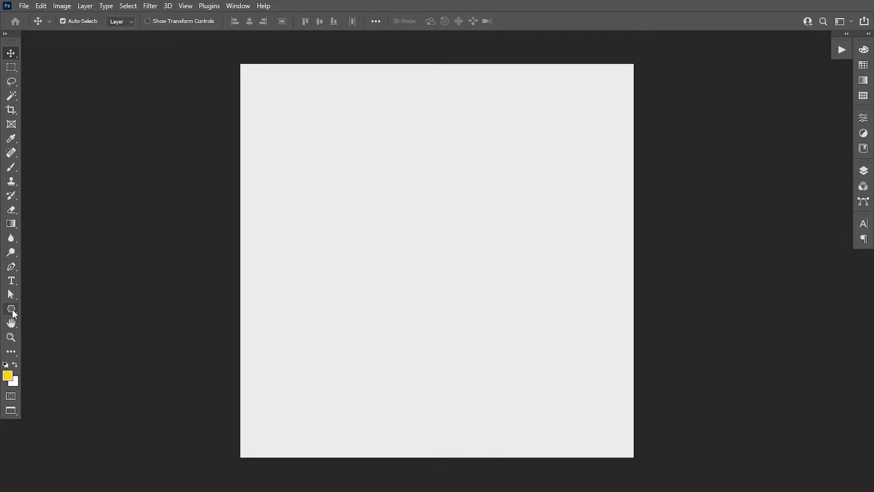
mouse_move(302, 163)
mouse_down()
mouse_move(574, 408)
mouse_move(596, 335)
mouse_up()
key(v)
key(ctrl+t)
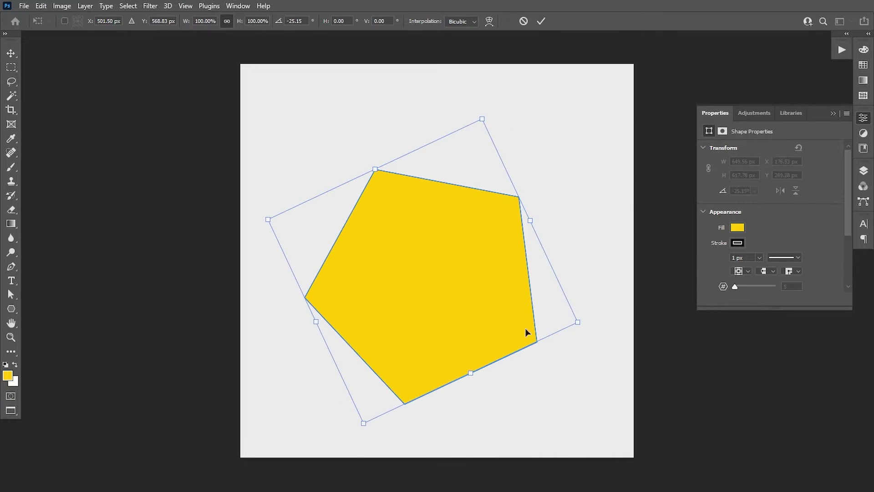
drag(427, 303, 353, 121)
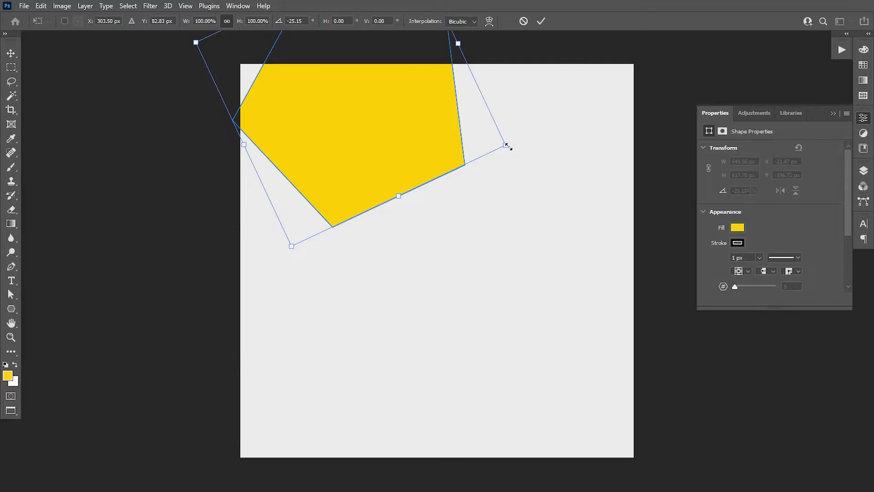
drag(506, 145, 683, 267)
drag(444, 241, 470, 139)
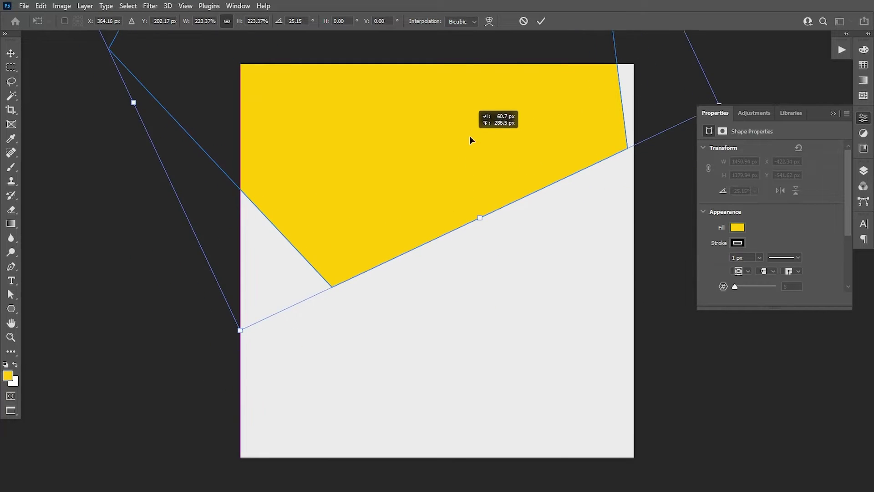
Step: Rotate the pentagon to about -84° at roughly 249% and nudge it down into place
key(ctrl+minus)
mouse_move(625, 332)
mouse_down()
mouse_move(490, 91)
mouse_move(509, 53)
mouse_up()
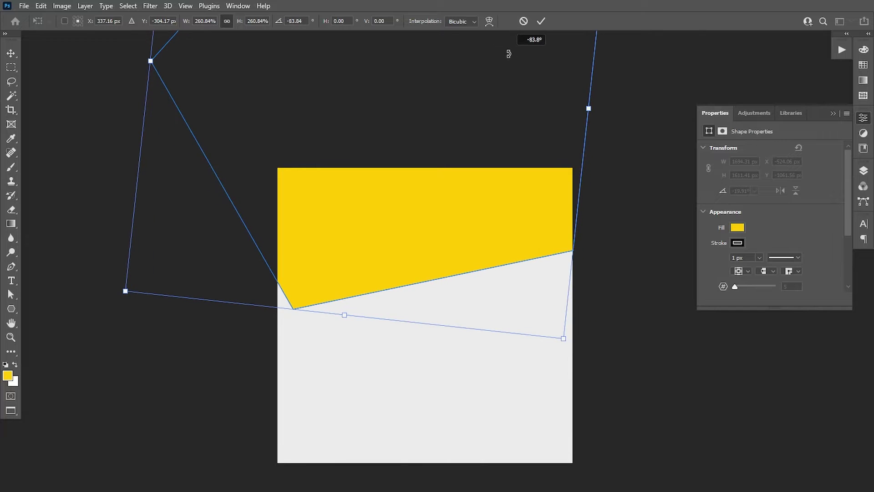
drag(564, 339, 542, 337)
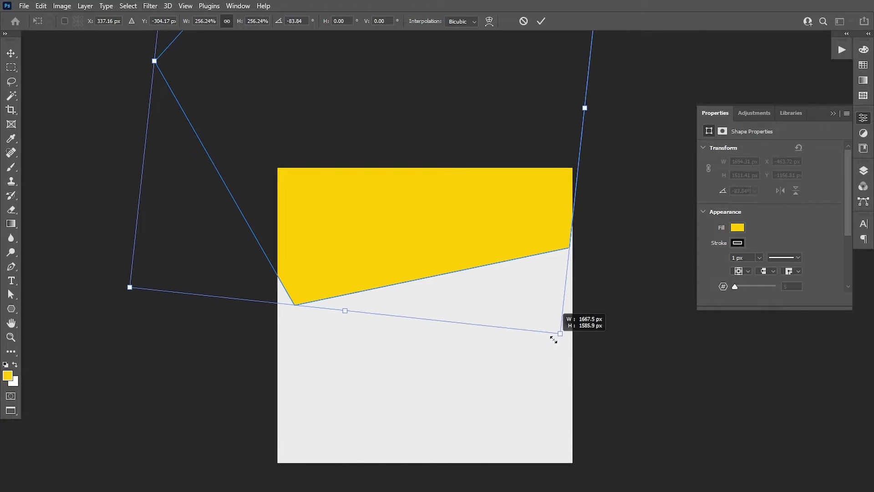
drag(449, 223, 450, 257)
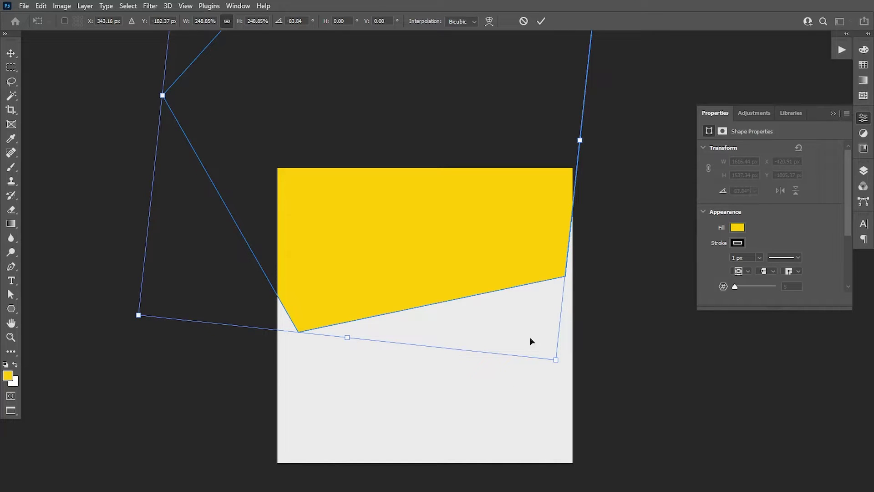
drag(450, 256, 452, 274)
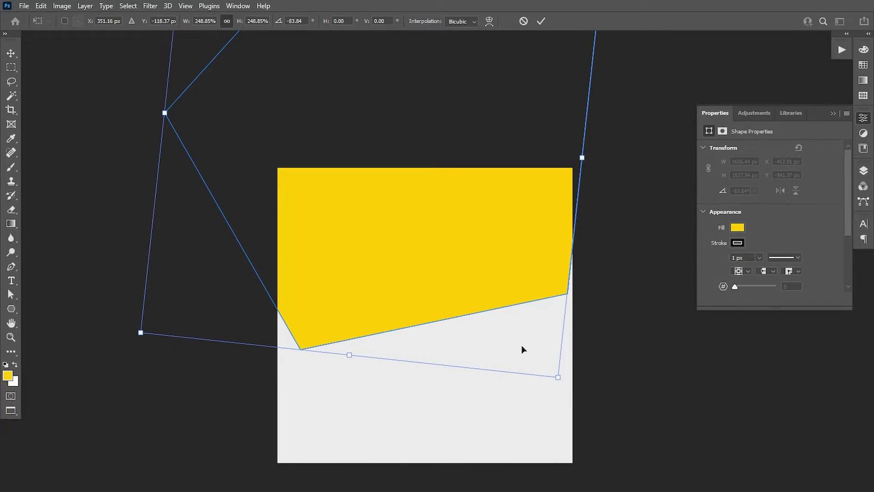
drag(583, 395, 573, 391)
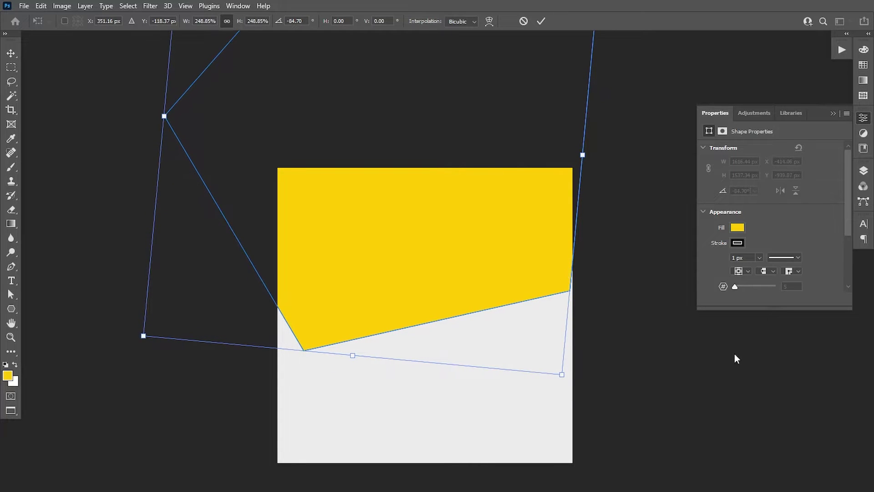
drag(848, 192, 845, 228)
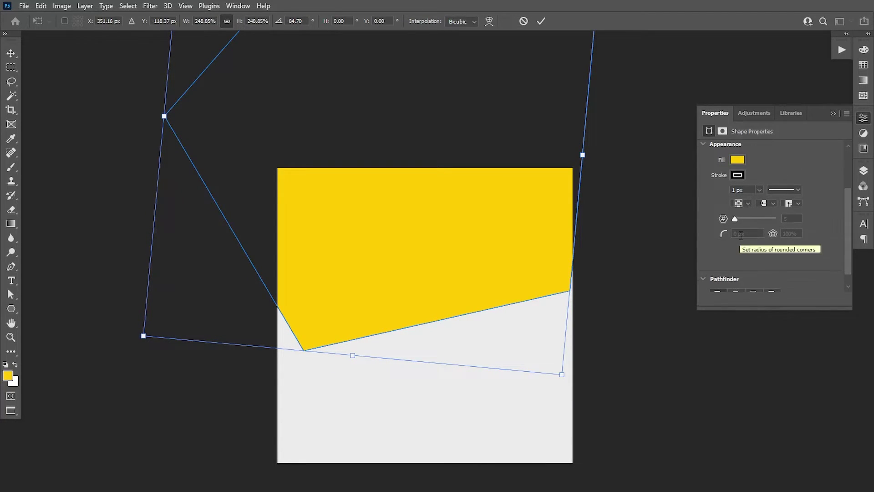
key(Return)
Step: Give the shape a 100 px corner radius and remove its stroke
double_click(735, 234)
text(100)
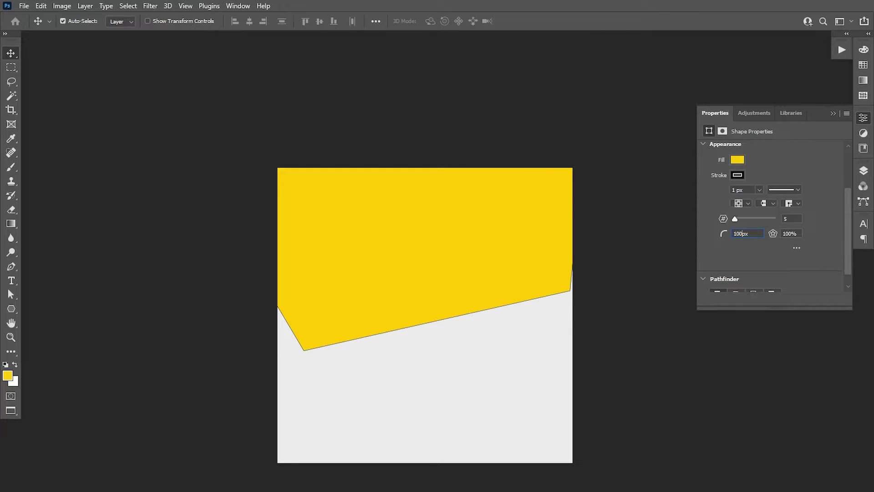
key(Return)
click(741, 176)
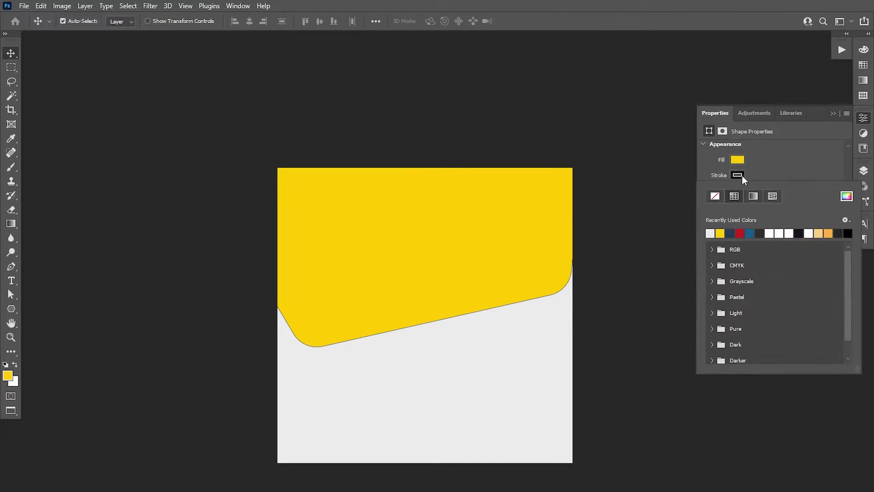
click(716, 196)
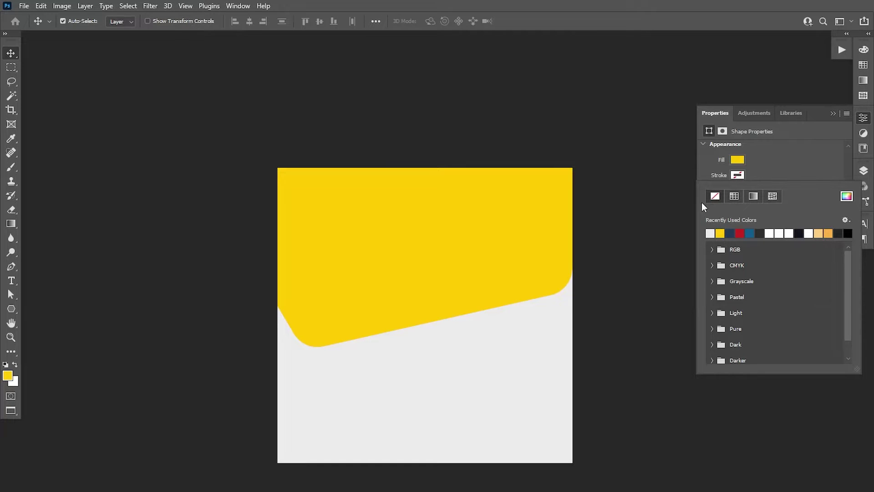
click(833, 113)
Step: Scale the shape up to about 103.55% and apply the transform
key(ctrl+t)
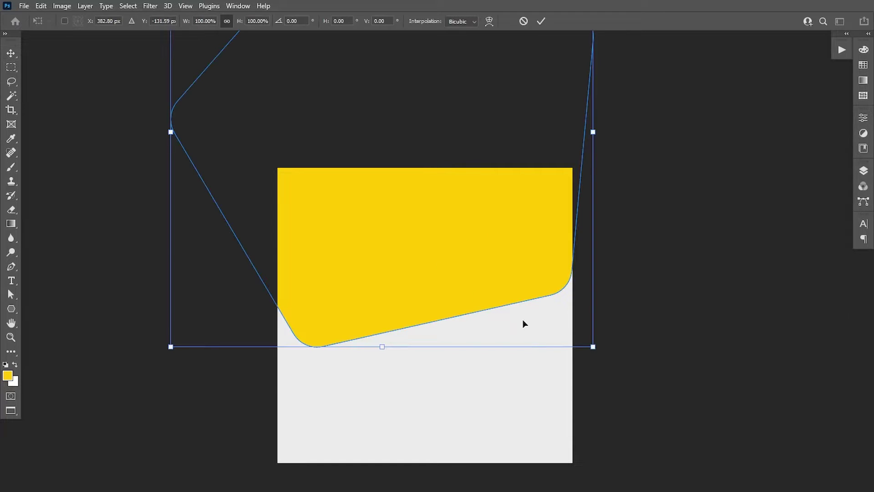
drag(593, 347, 611, 349)
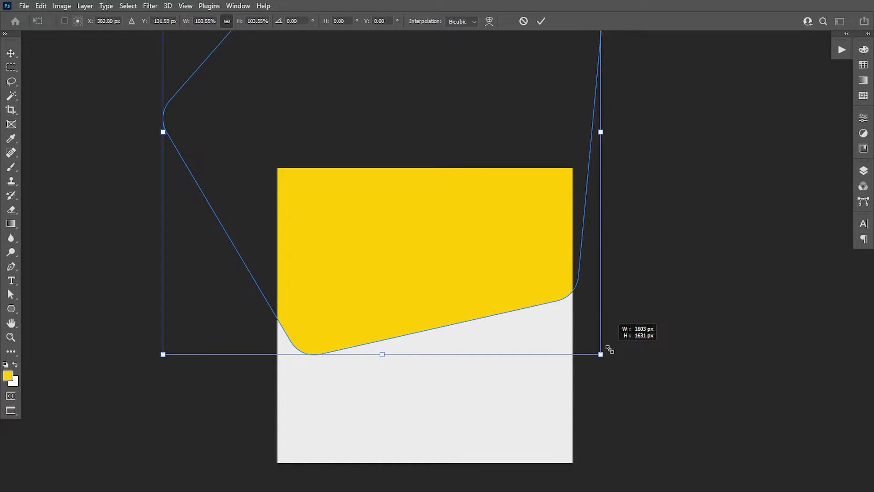
drag(611, 348, 610, 350)
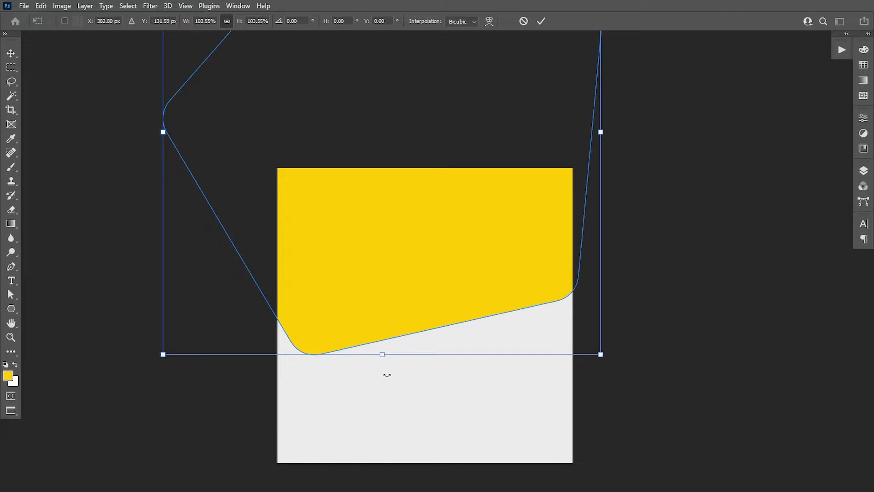
key(Up)
key(Up)
key(Up)
key(Down)
key(Down)
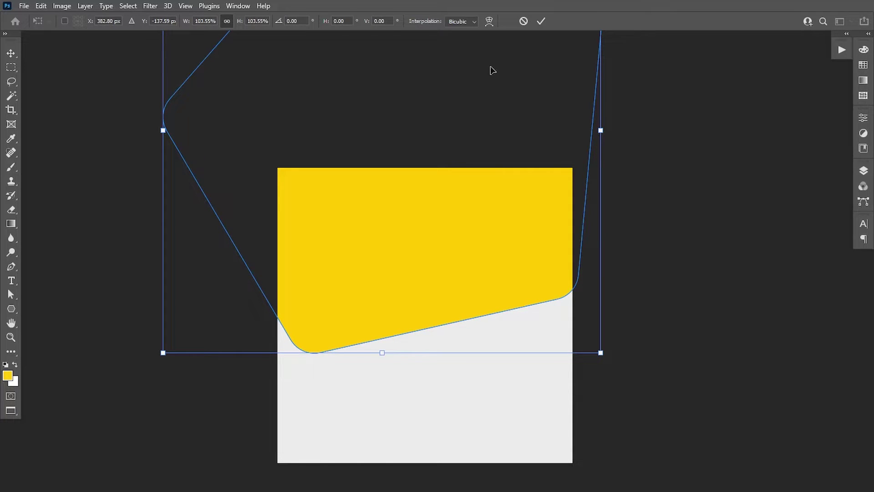
click(541, 20)
click(863, 170)
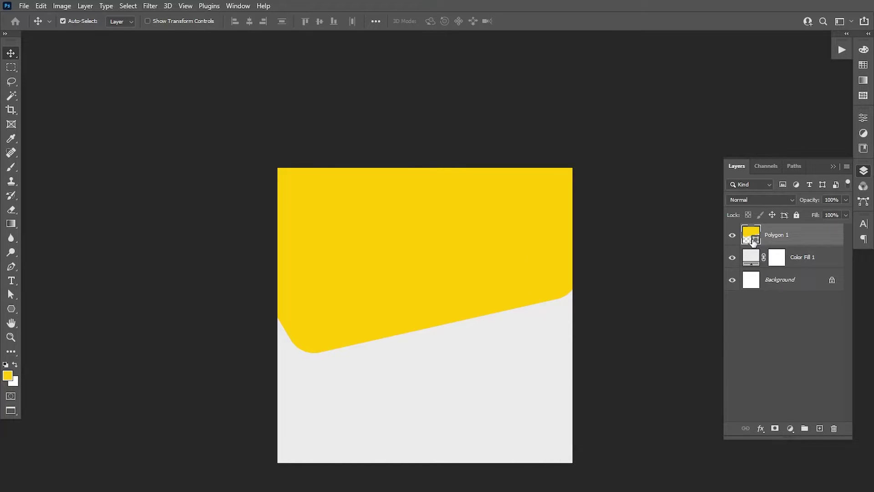
Step: Fill the banner shape navy #223a57 and duplicate its layer
double_click(753, 241)
text(22)
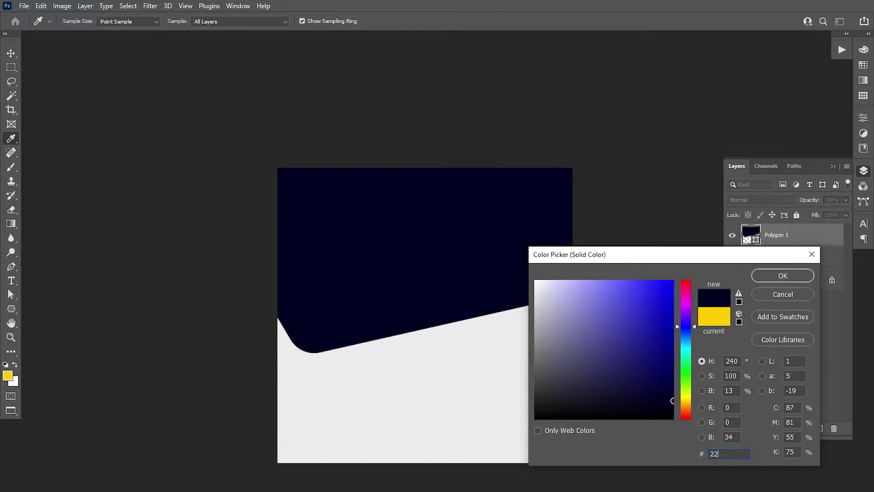
text(3a57)
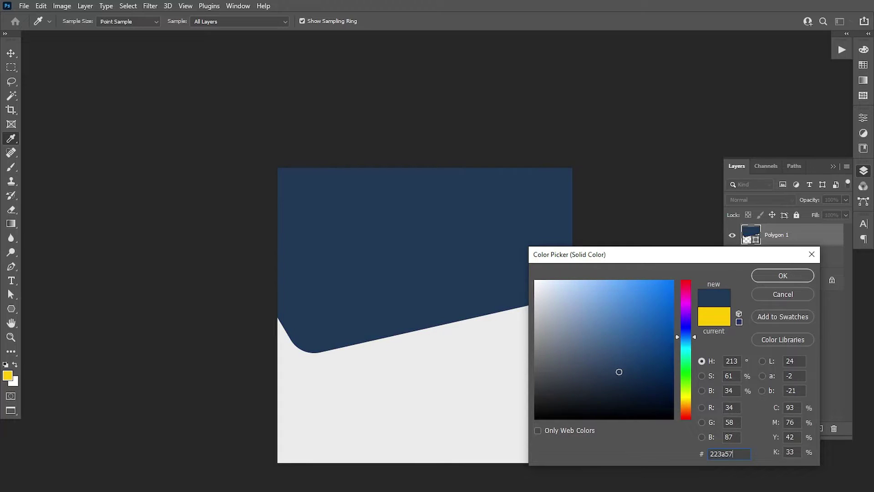
click(782, 277)
drag(808, 239, 820, 428)
Step: Tilt the original banner shape about one degree and colour it yellow #fecb00
click(782, 257)
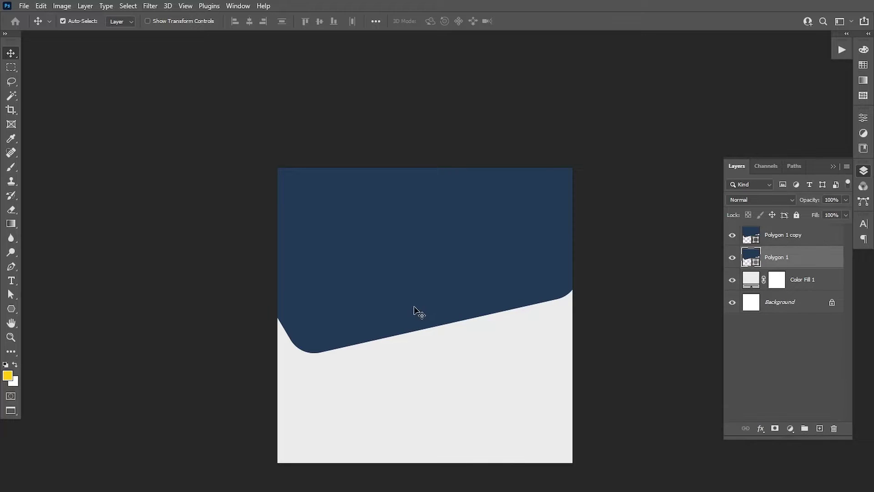
key(ctrl+t)
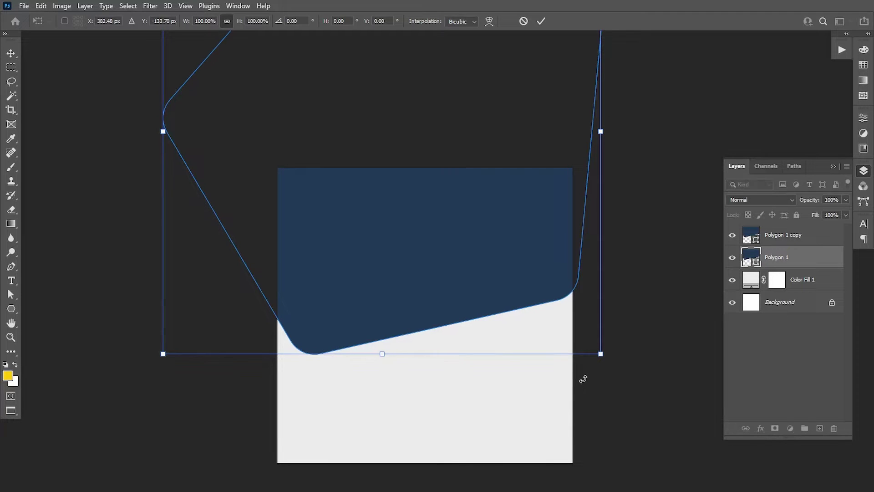
drag(627, 371, 622, 376)
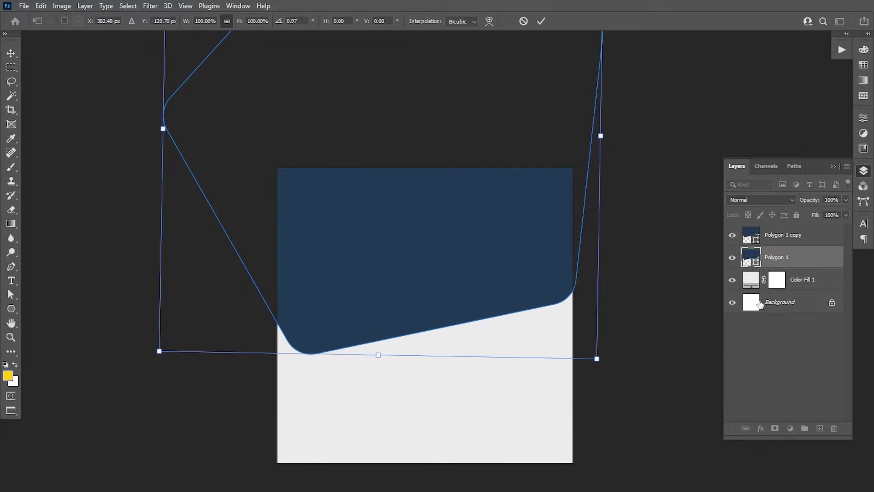
key(Return)
double_click(755, 264)
text(fe)
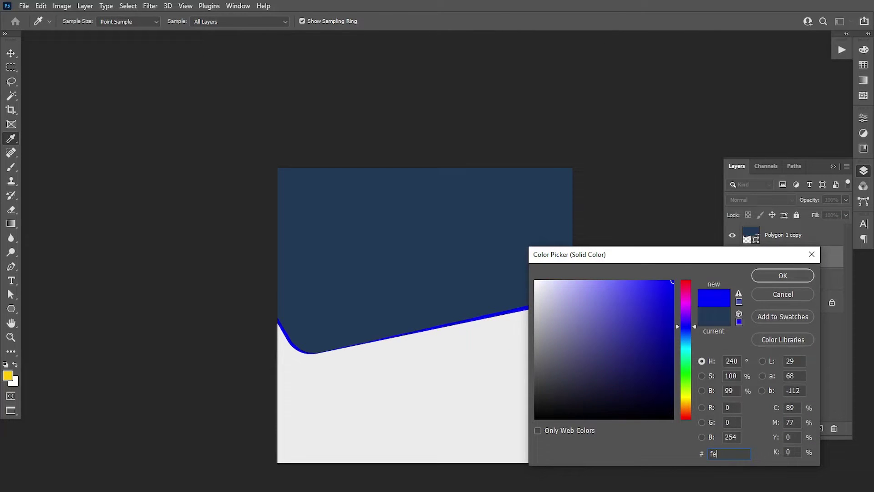
text(00fecb)
text(00)
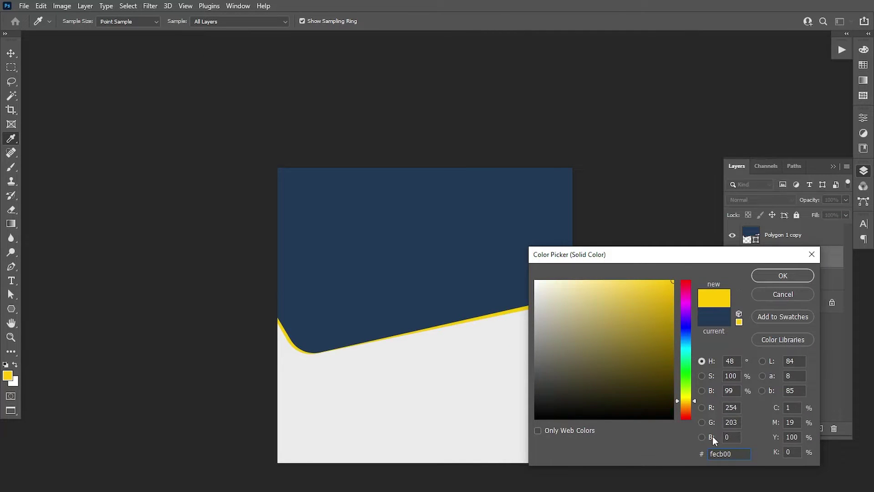
click(782, 276)
Step: Rotate the yellow shape further so a thin yellow rim shows below the navy copy
key(ctrl+t)
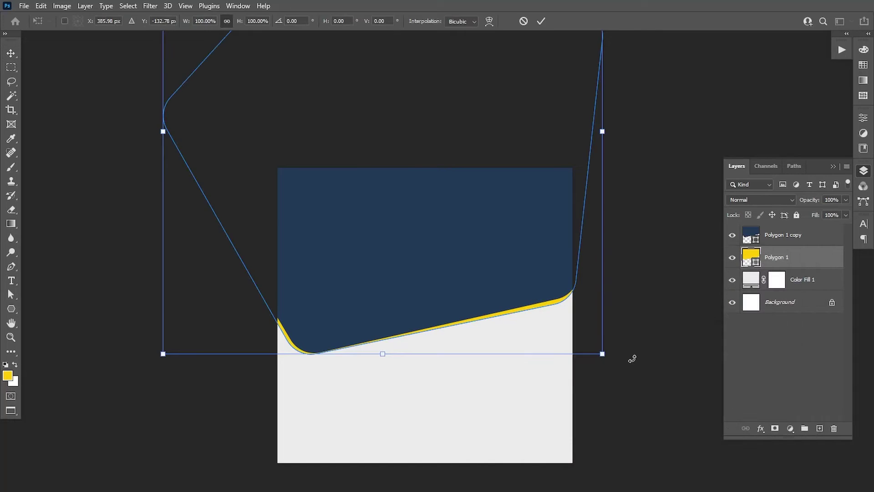
mouse_move(631, 357)
mouse_down()
mouse_move(644, 380)
mouse_move(652, 378)
mouse_move(640, 387)
mouse_move(648, 393)
mouse_up()
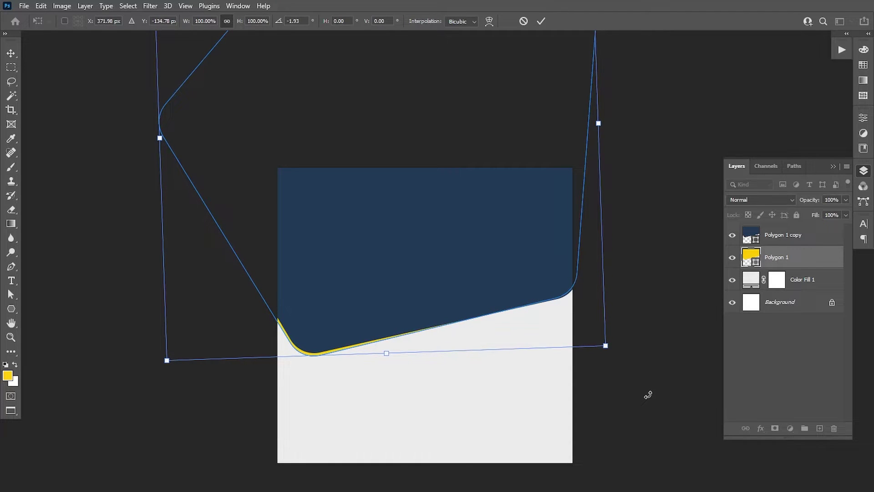
key(Return)
key(ctrl+plus)
scroll(519, 355, down, 3)
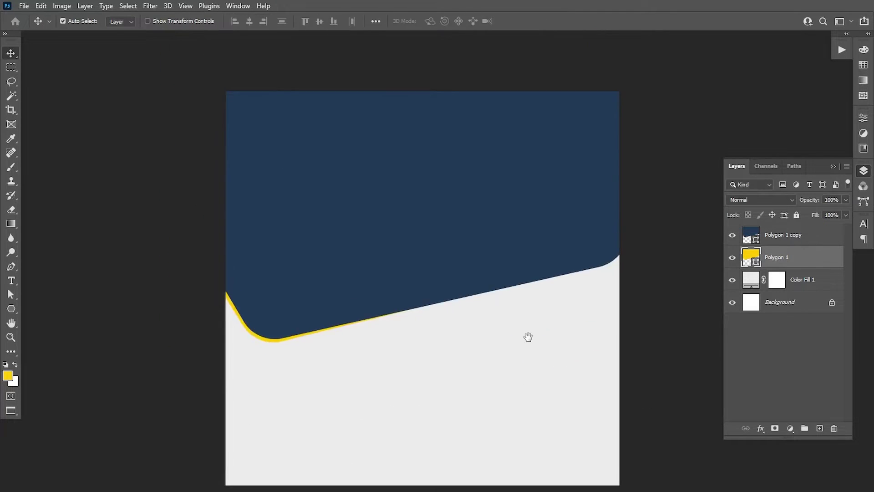
Step: Show the rulers and drag a vertical guide onto the canvas
click(191, 6)
click(200, 248)
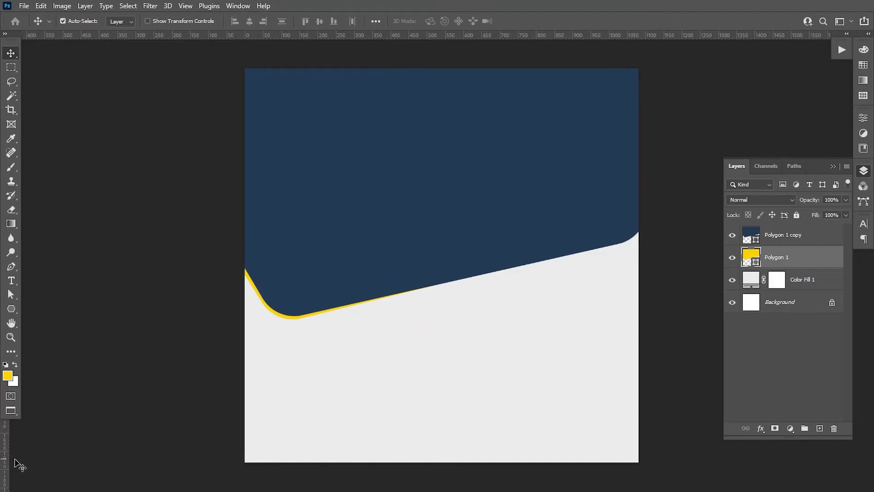
mouse_move(4, 460)
mouse_down()
mouse_move(280, 390)
mouse_move(269, 405)
mouse_up()
Step: Type the heading 'Digital Marketing Agency' with All Caps off, in Poppins Bold
click(12, 280)
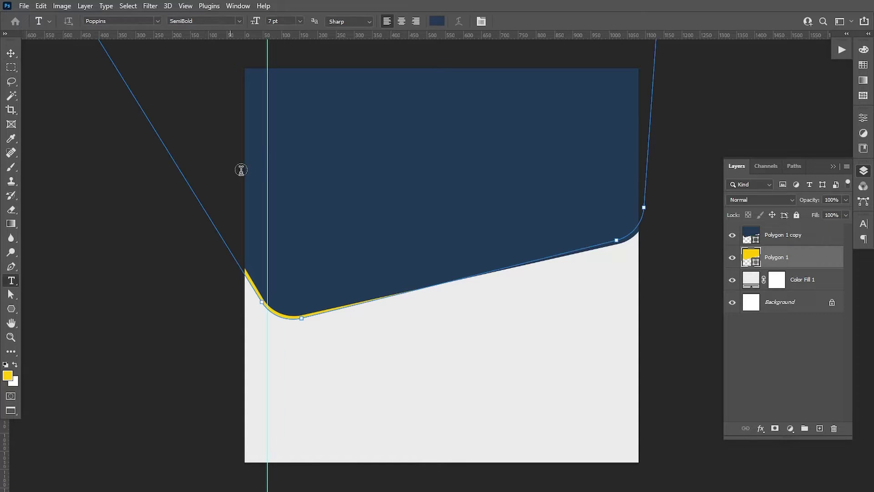
key(ctrl+plus)
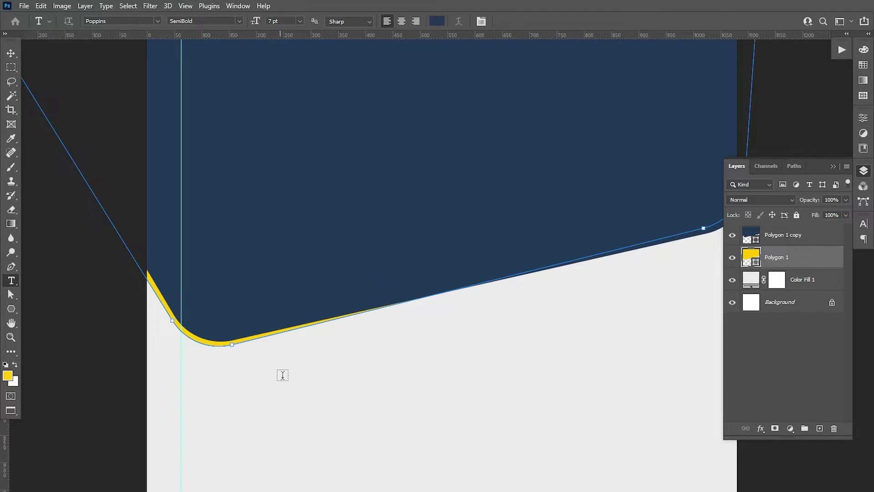
click(282, 375)
text(D)
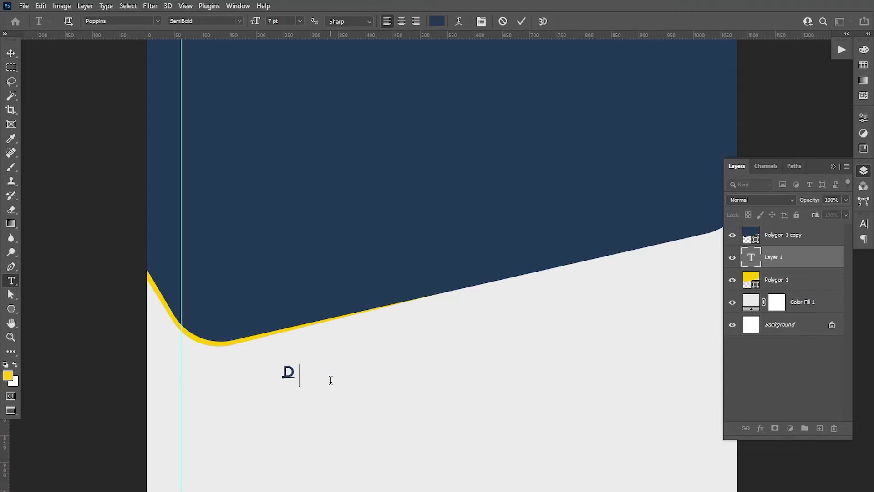
text(IGITAL )
text(M)
text(AR)
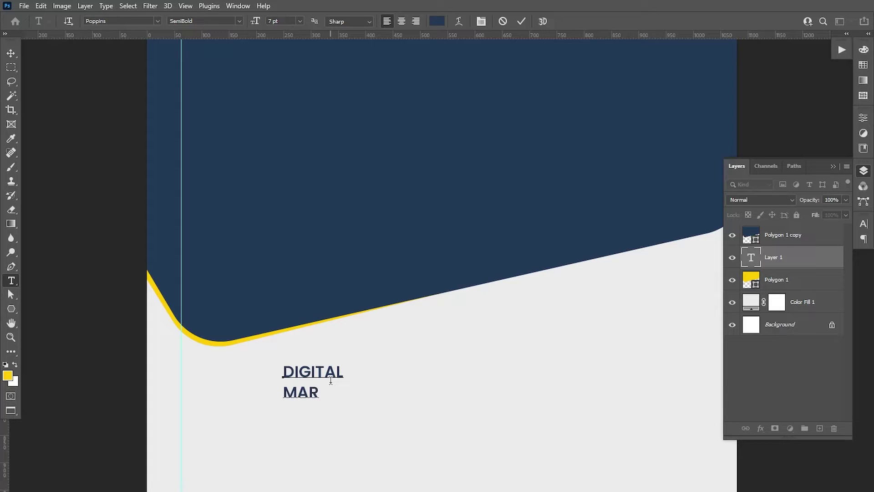
text(KETING )
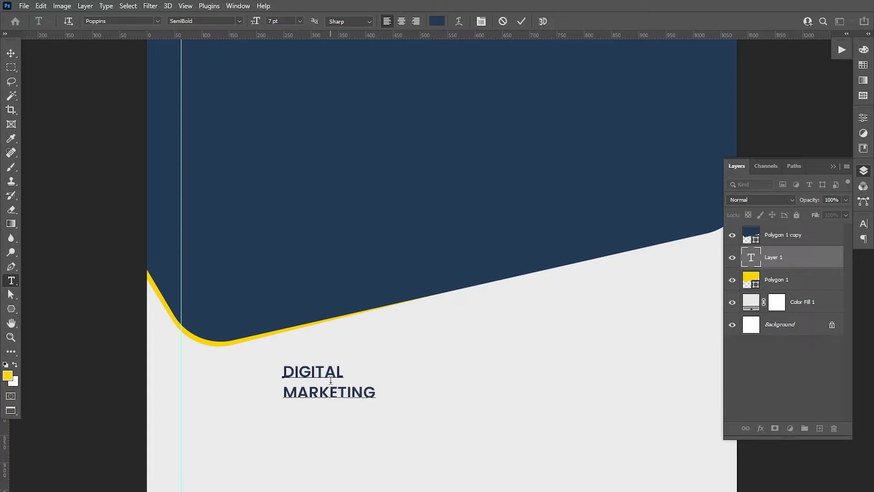
text(AG)
text(ENCY)
drag(284, 371, 411, 447)
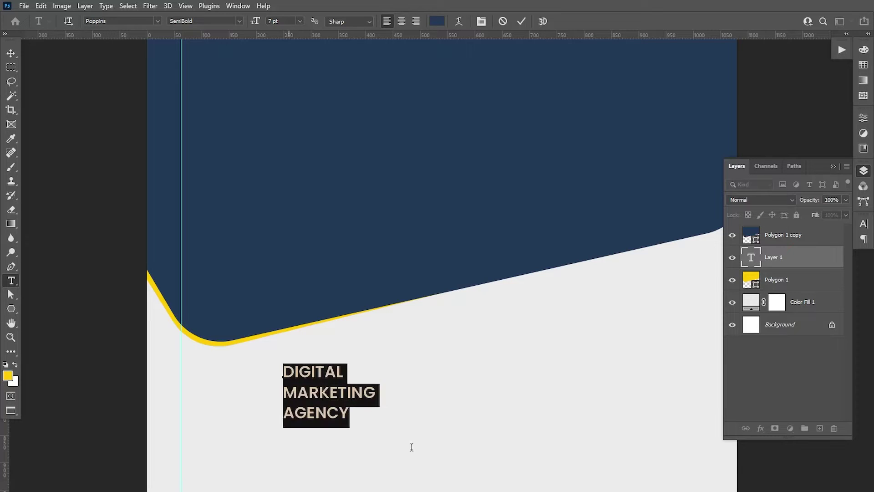
click(864, 222)
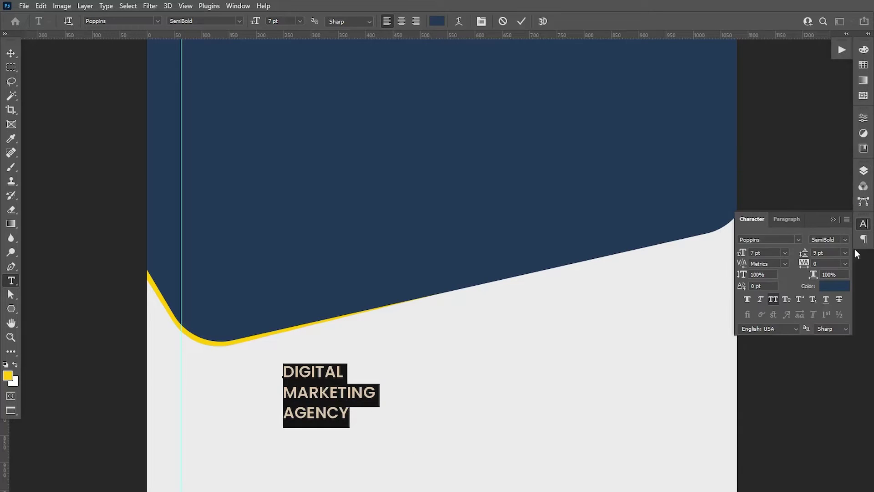
click(774, 300)
click(842, 240)
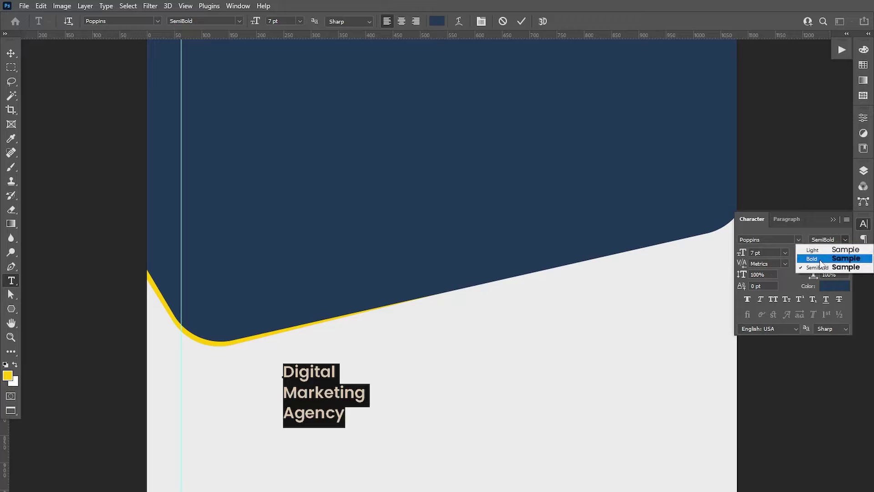
click(820, 262)
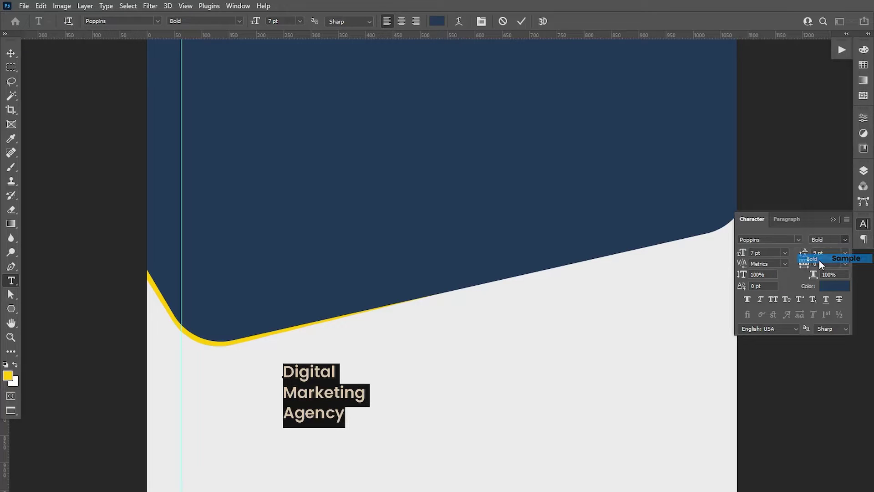
click(11, 53)
Step: Move the heading onto the navy banner and place its layer above the banner
drag(327, 400, 249, 153)
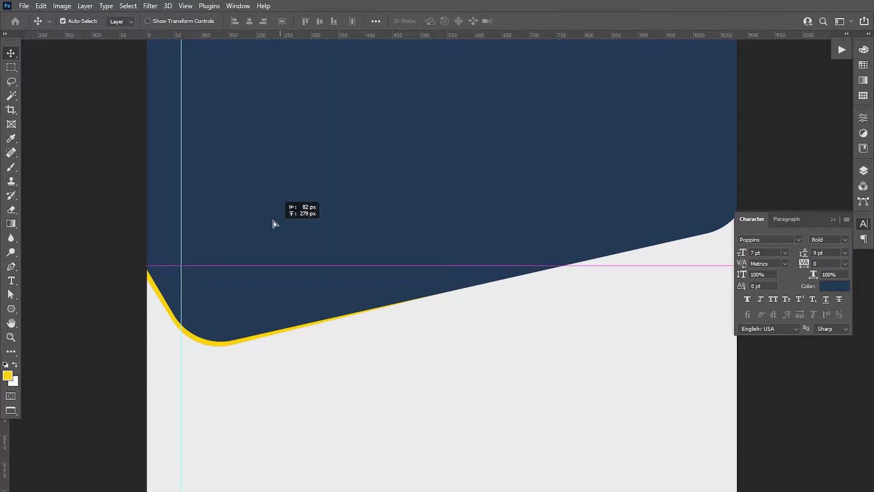
click(834, 220)
click(864, 171)
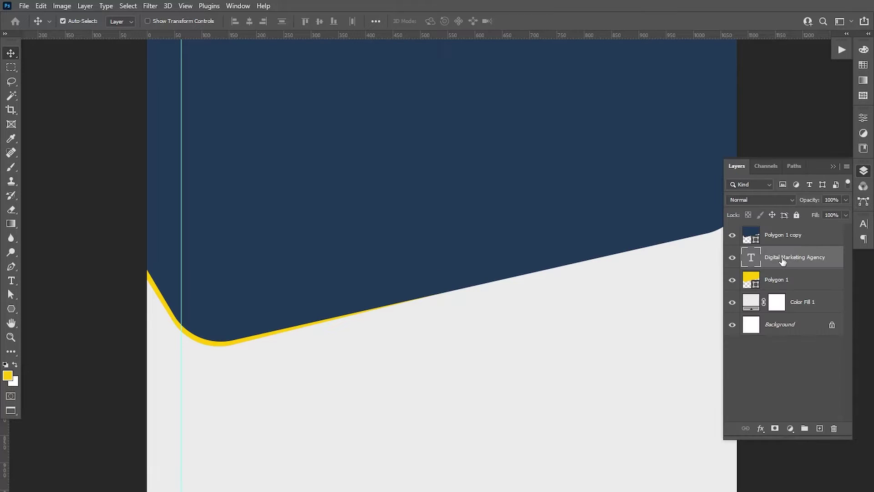
drag(782, 260, 781, 230)
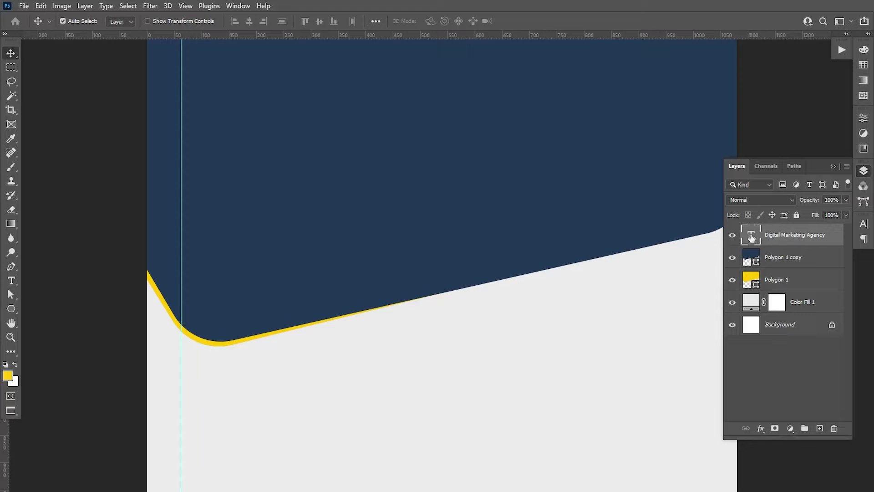
Step: Colour the heading text white (#ffffff)
double_click(751, 236)
click(7, 375)
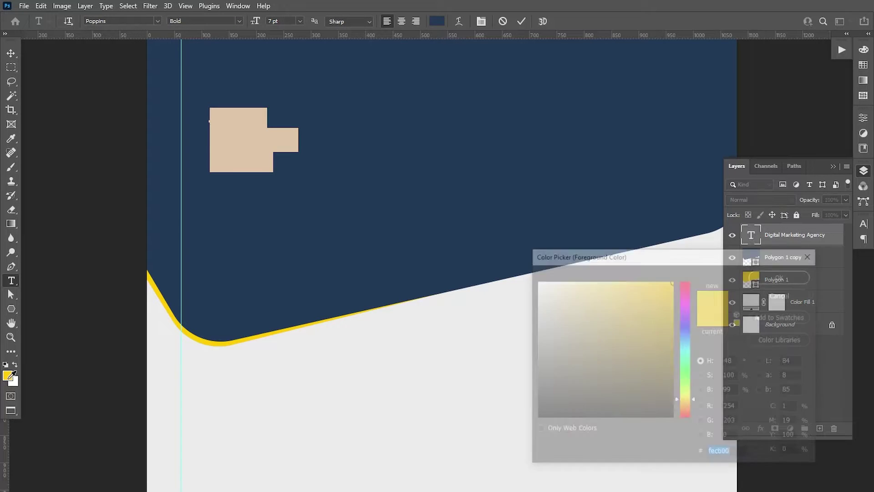
text(ffffff)
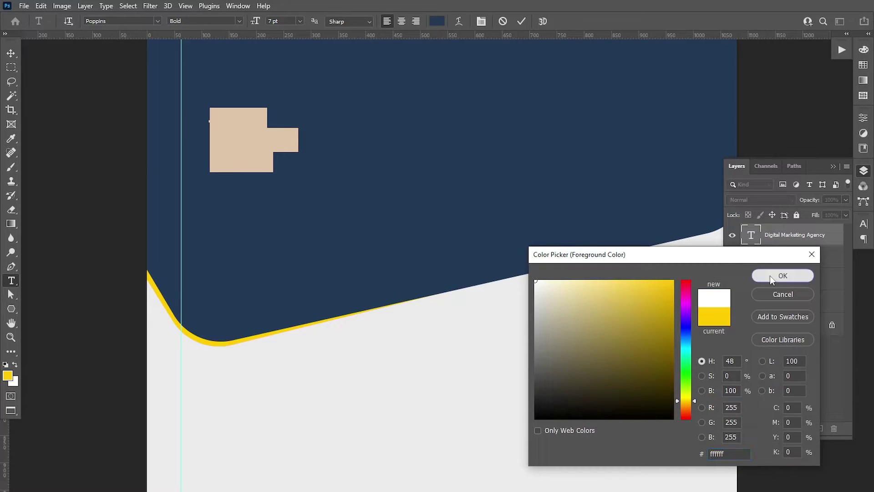
click(769, 276)
click(10, 53)
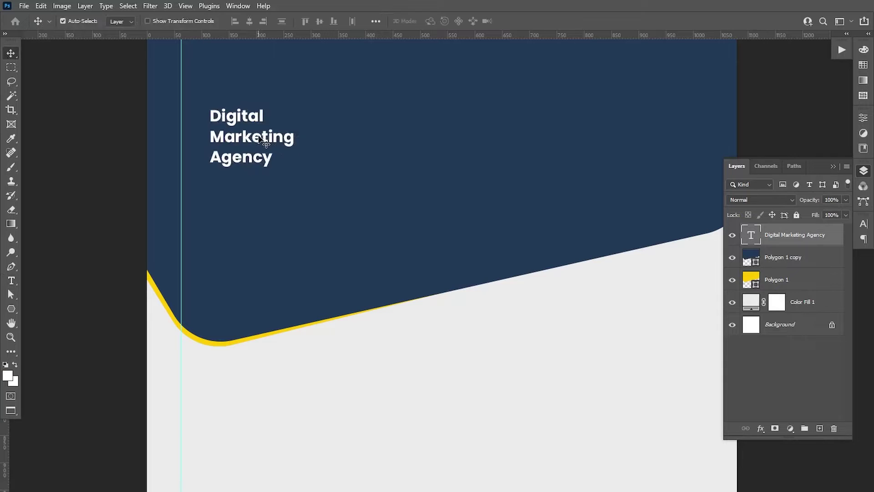
Step: Add a horizontal guide near the top and align the heading to both guides
drag(265, 141, 235, 95)
scroll(268, 176, down, 1)
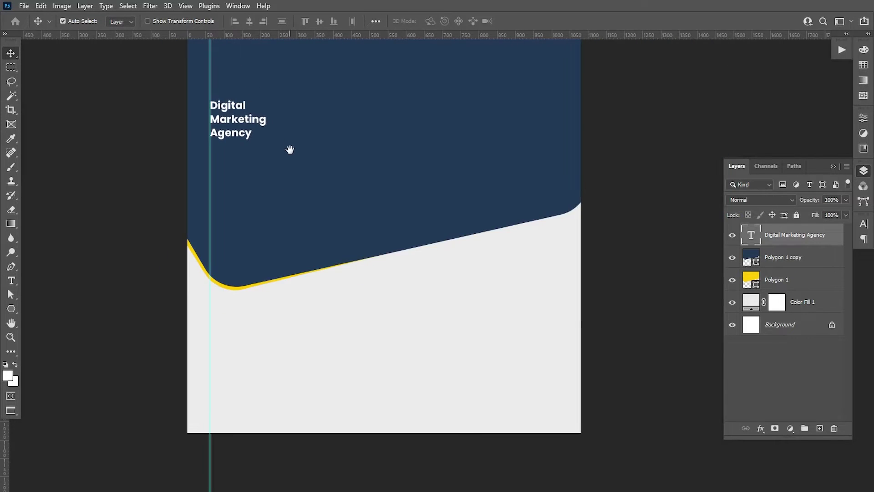
drag(289, 149, 302, 234)
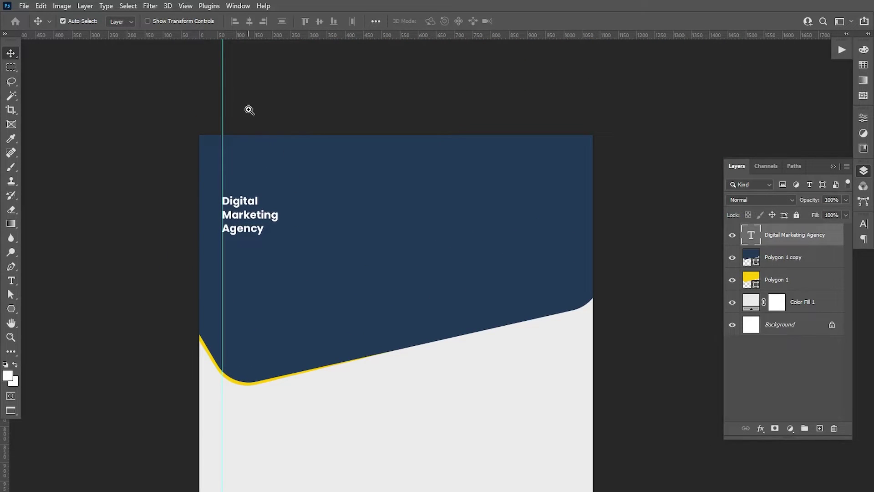
ctrl+click(248, 105)
drag(232, 36, 235, 164)
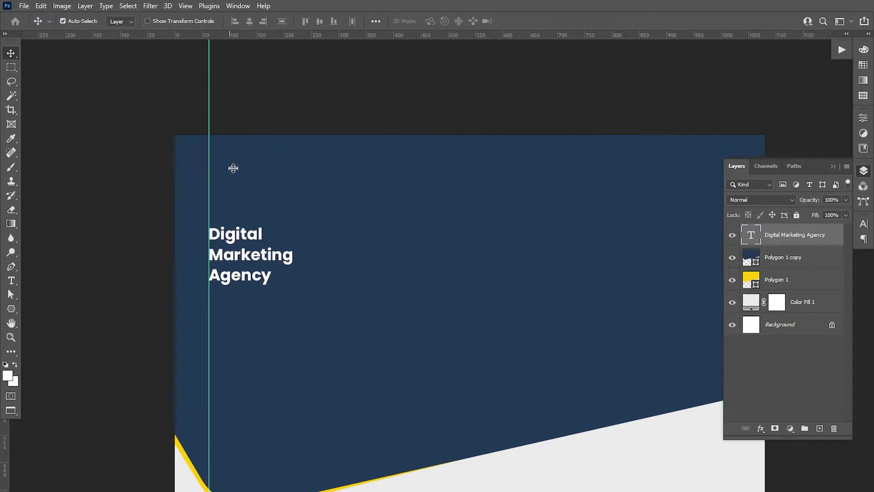
right_click(252, 256)
click(261, 261)
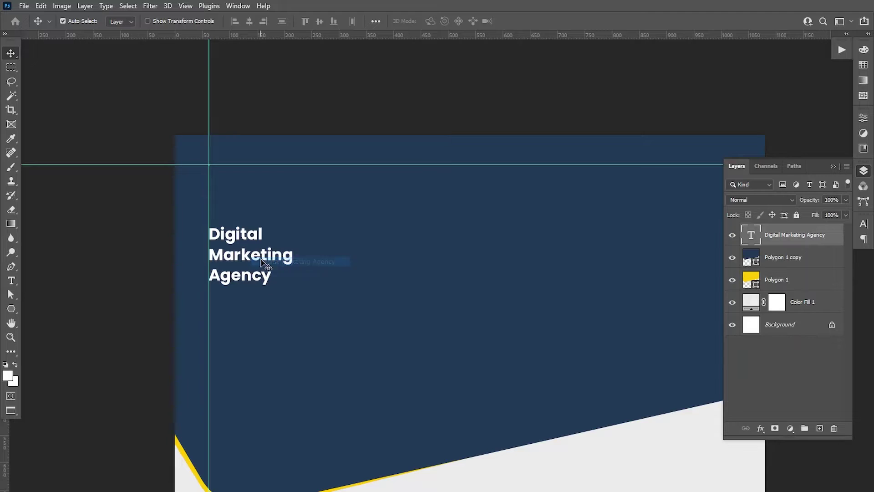
drag(261, 263, 262, 201)
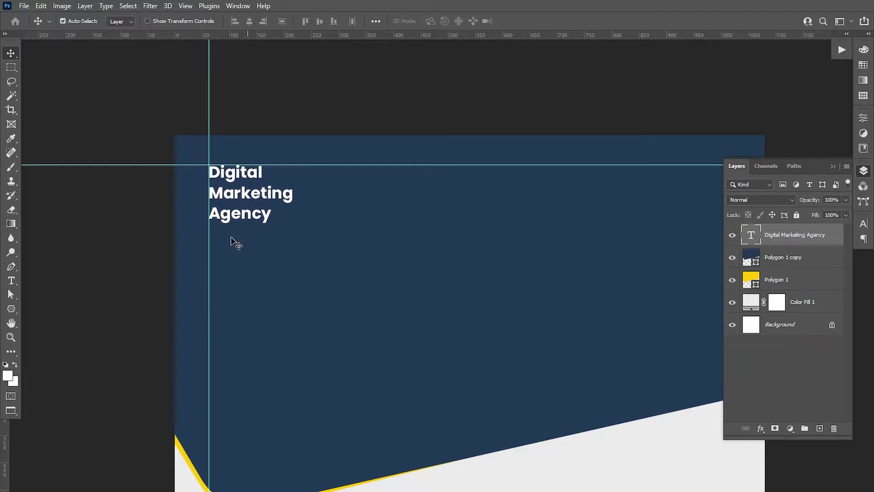
Step: Set the word 'Digital' in the Light font weight
click(12, 281)
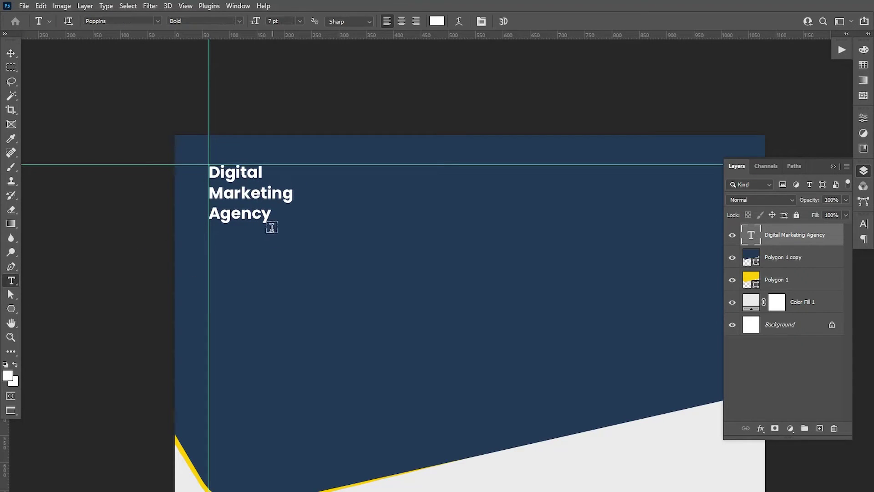
drag(210, 173, 265, 170)
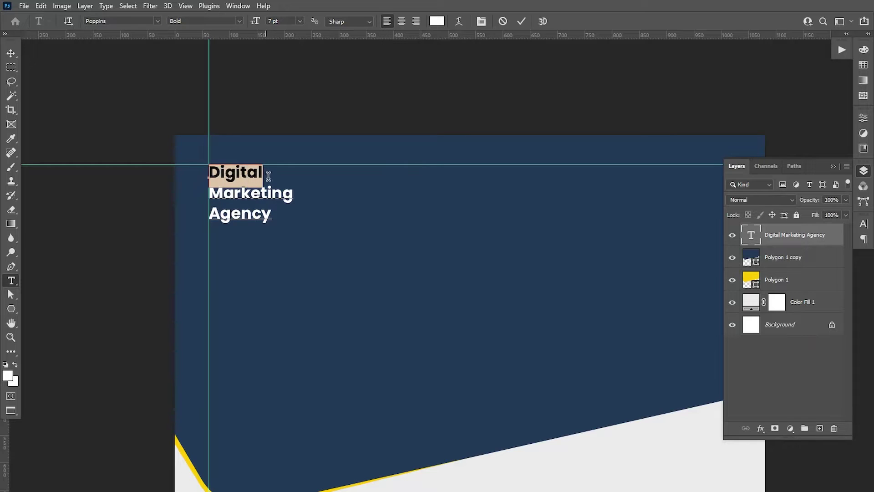
click(863, 224)
click(845, 240)
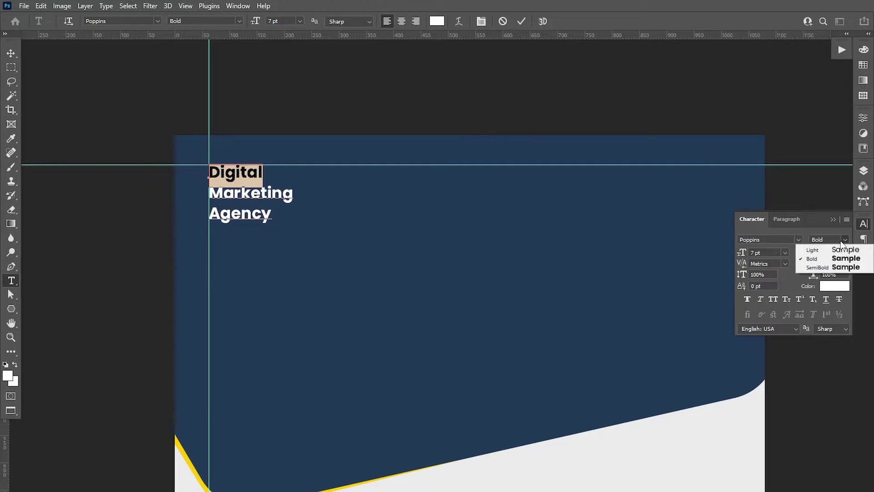
click(831, 246)
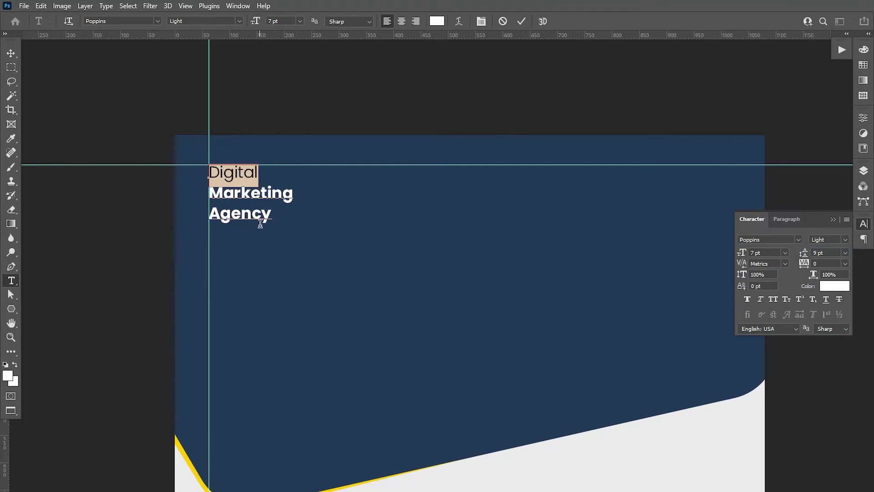
Step: Reduce the heading's line spacing to 7 pt
click(223, 192)
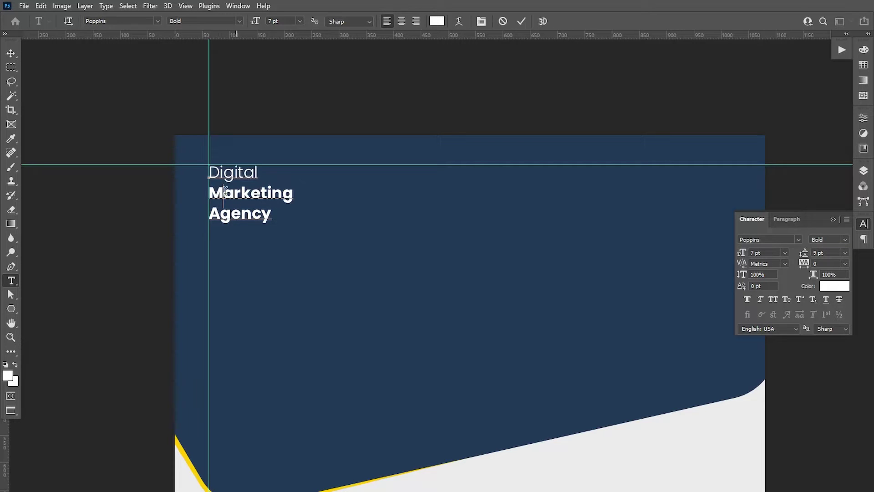
drag(211, 172, 283, 223)
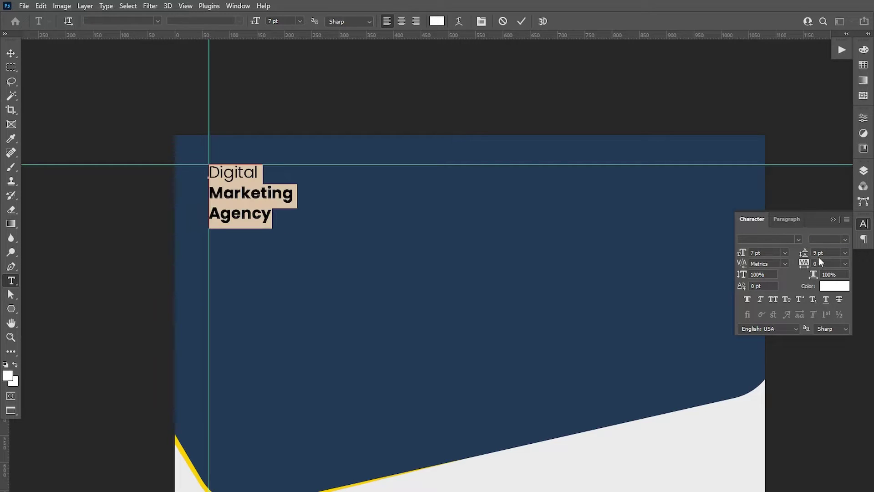
drag(805, 257, 797, 258)
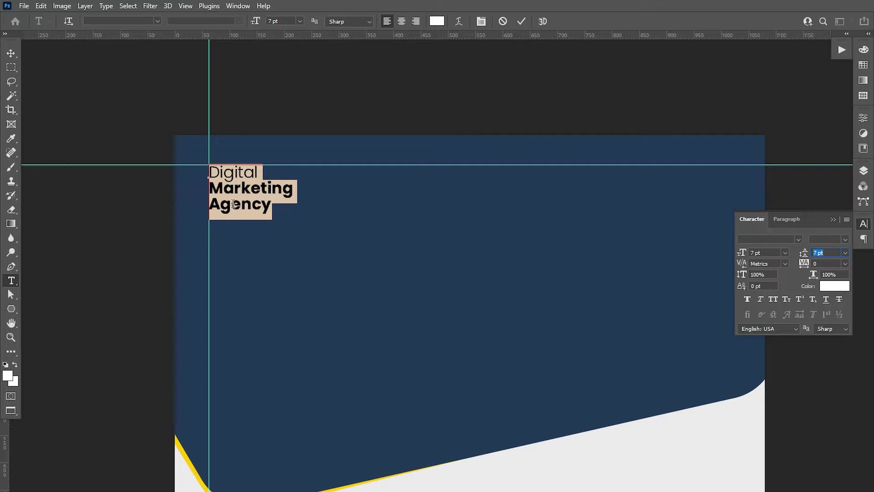
click(234, 203)
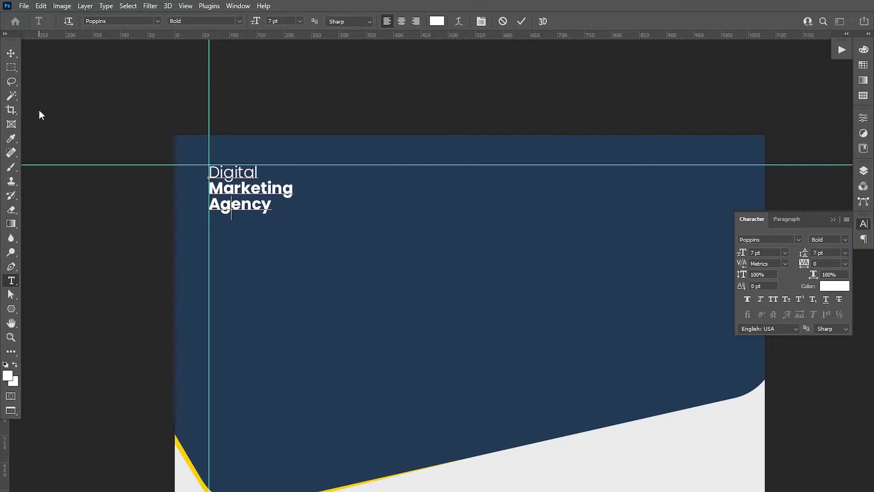
Step: Scale the heading up to about 13.44 pt, keeping it at the guides' corner
click(10, 54)
key(ctrl+t)
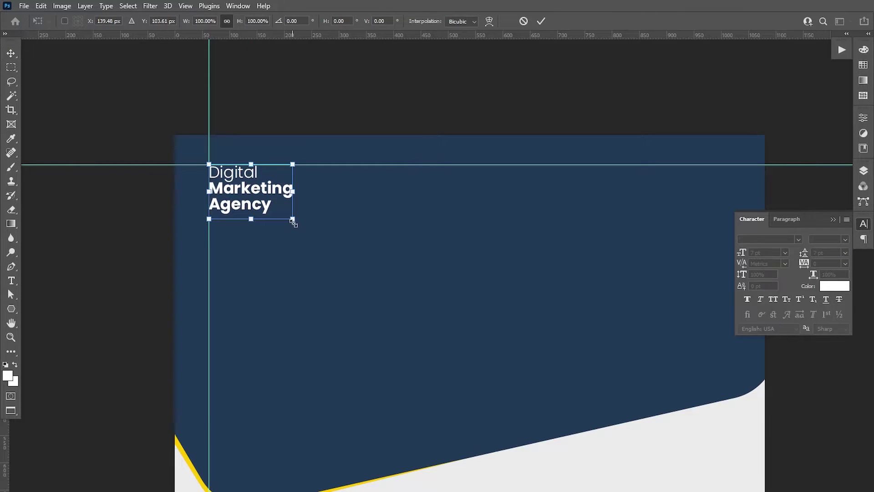
mouse_move(293, 221)
mouse_down()
mouse_move(344, 263)
mouse_move(355, 299)
mouse_up()
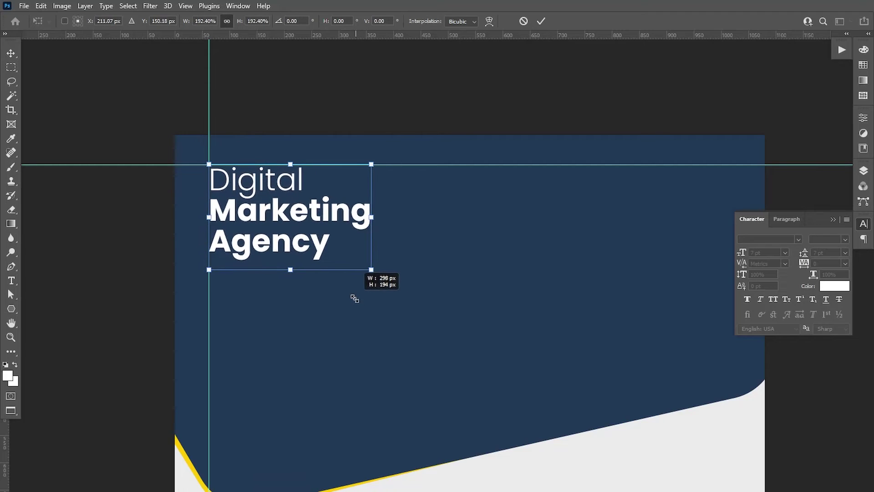
key(Return)
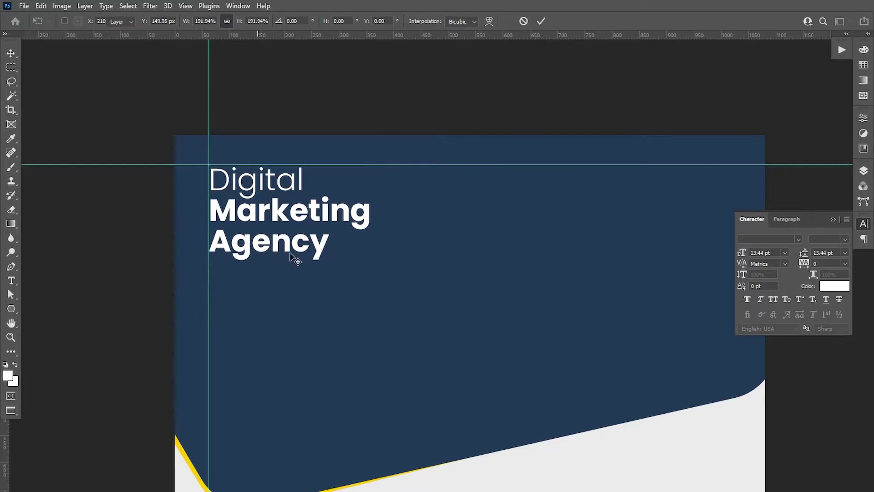
Step: Colour 'Marketing' yellow #fecb00 by sampling the banner's frame line
key(t)
click(260, 234)
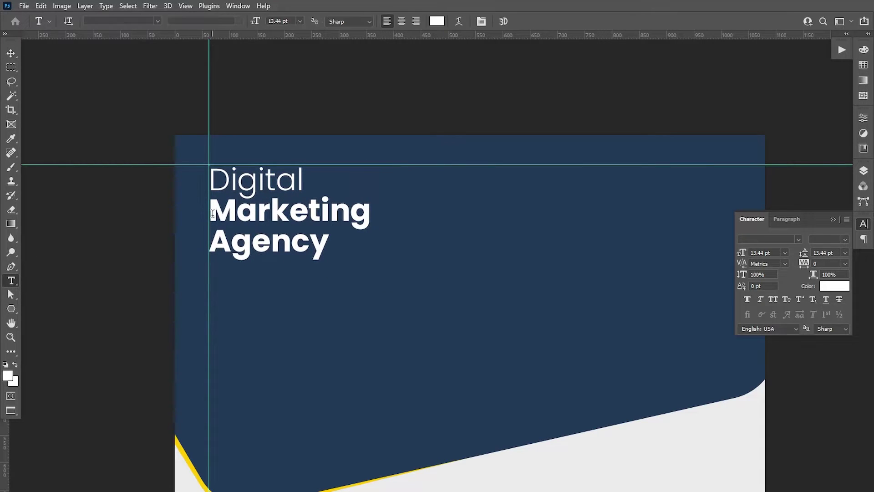
drag(210, 210, 400, 220)
click(8, 375)
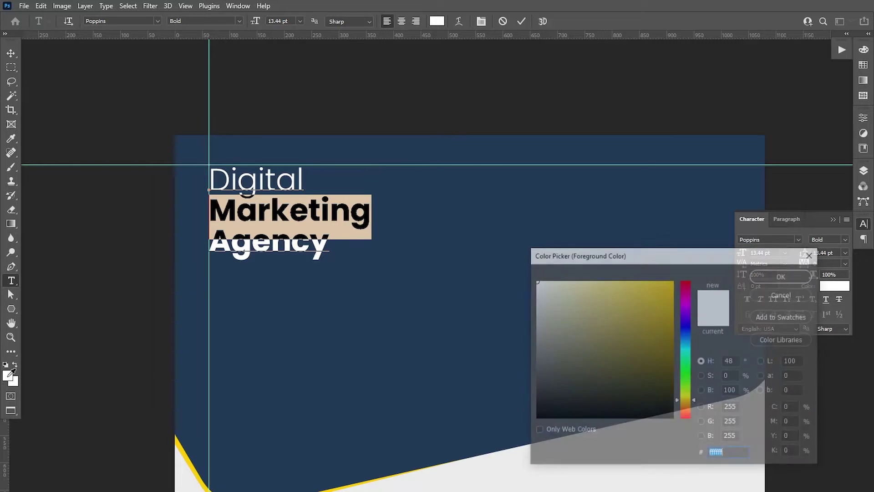
click(183, 447)
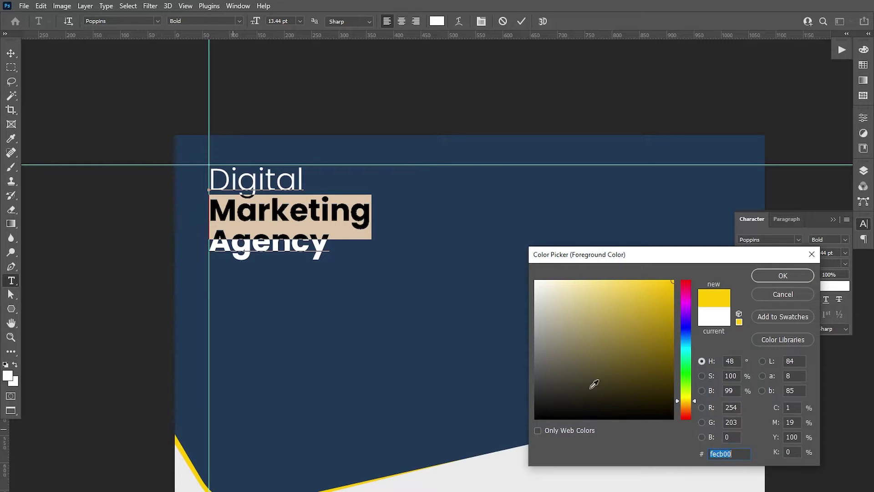
click(783, 276)
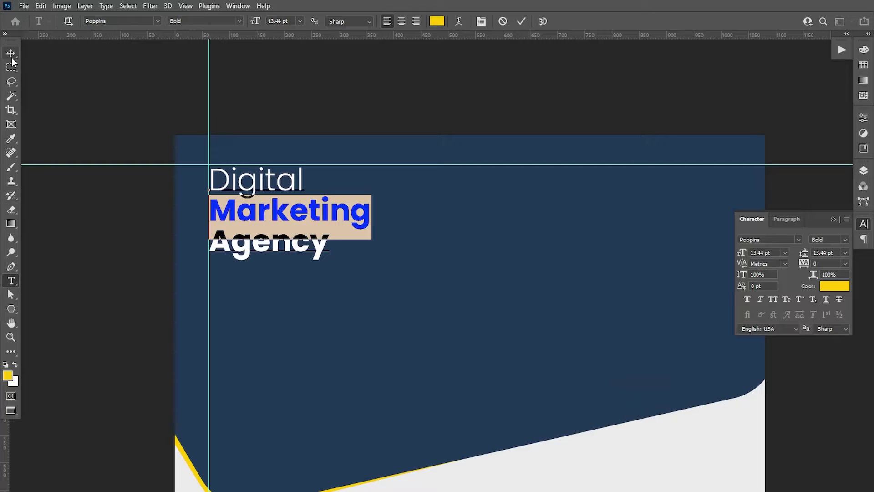
click(10, 53)
Step: Close the character panel and zoom in on the space below the heading
scroll(393, 295, down, 3)
scroll(412, 342, up, 1)
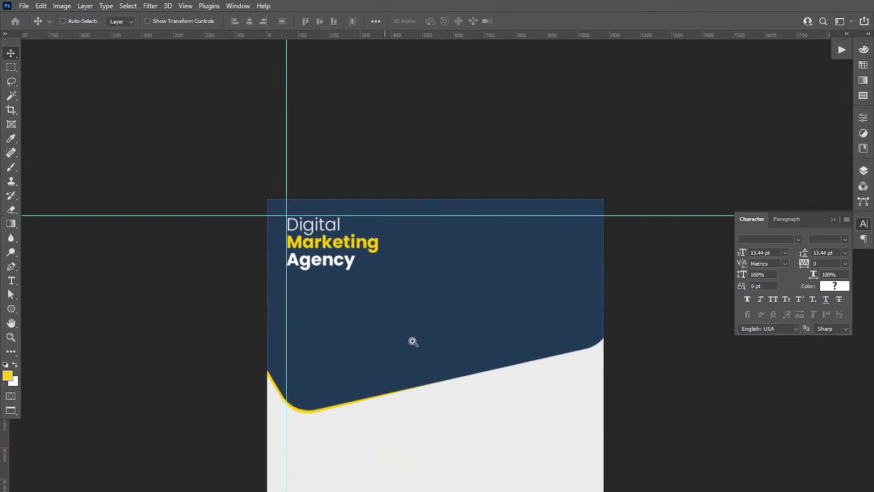
scroll(429, 306, up, 2)
mouse_move(430, 306)
mouse_down()
mouse_move(424, 264)
mouse_move(423, 276)
mouse_up()
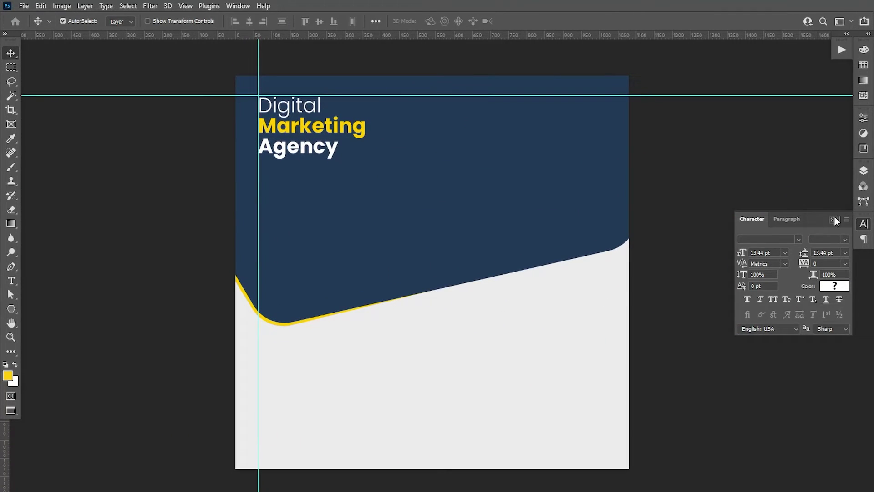
click(834, 218)
key(ctrl)
scroll(335, 234, up, 2)
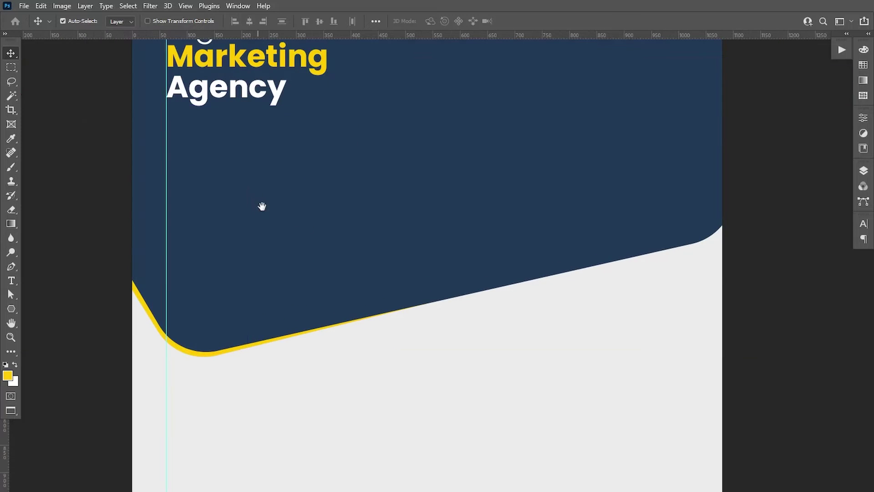
drag(261, 205, 288, 281)
scroll(252, 246, up, 3)
scroll(252, 246, up, 1)
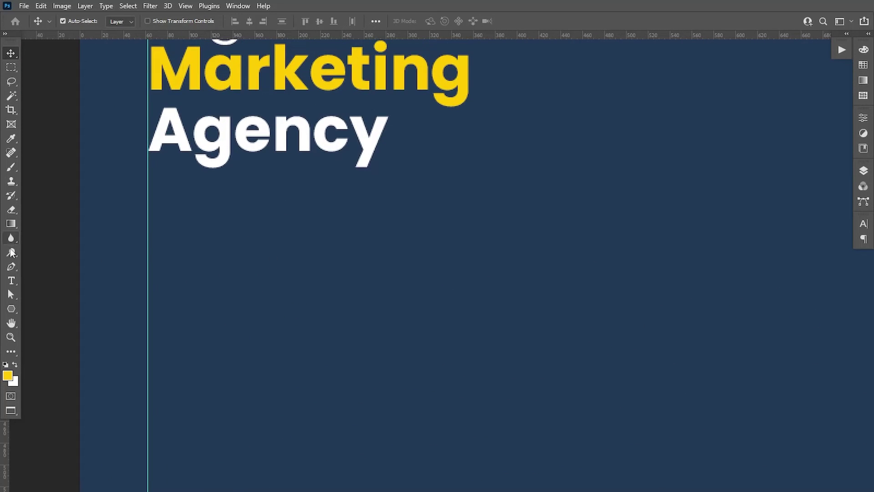
Step: Type a lorem ipsum placeholder paragraph below the heading
click(12, 281)
click(150, 237)
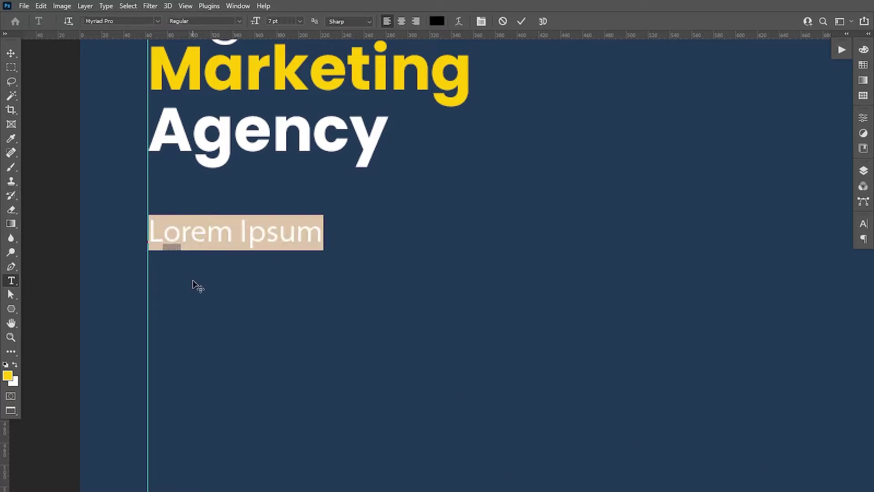
text(lorem i)
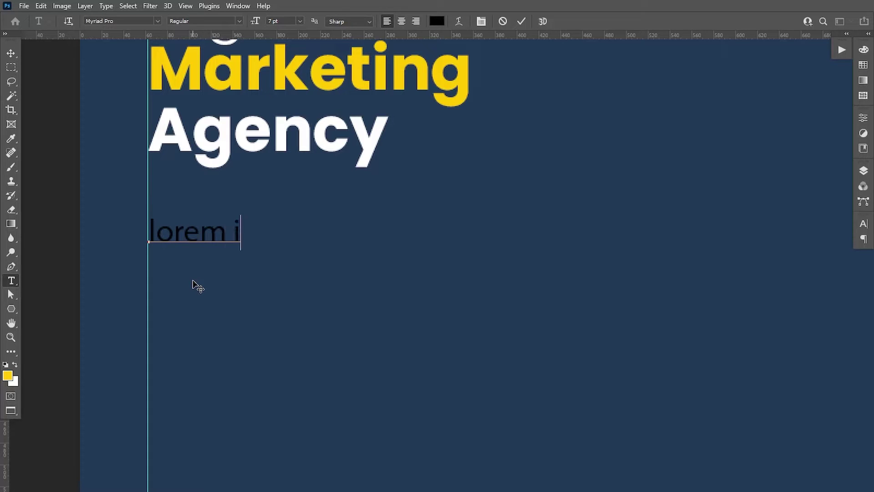
text(s)
key(BackSpace)
text(psum dol)
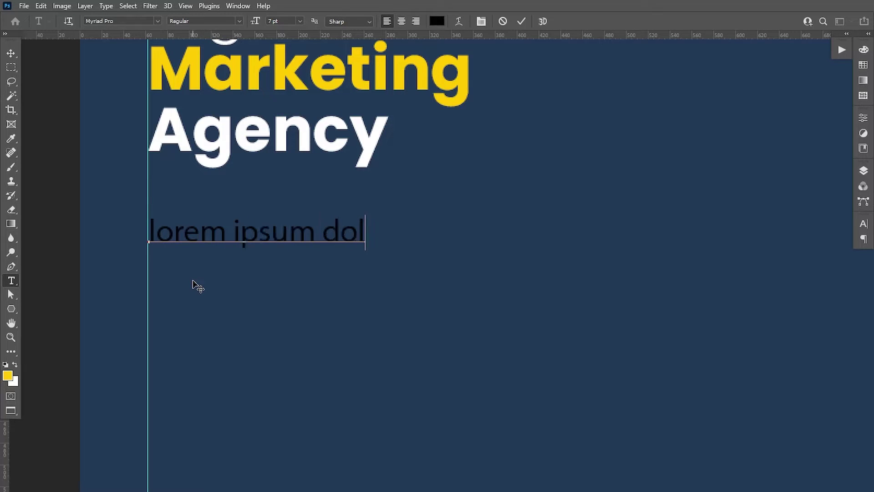
text(or amet c)
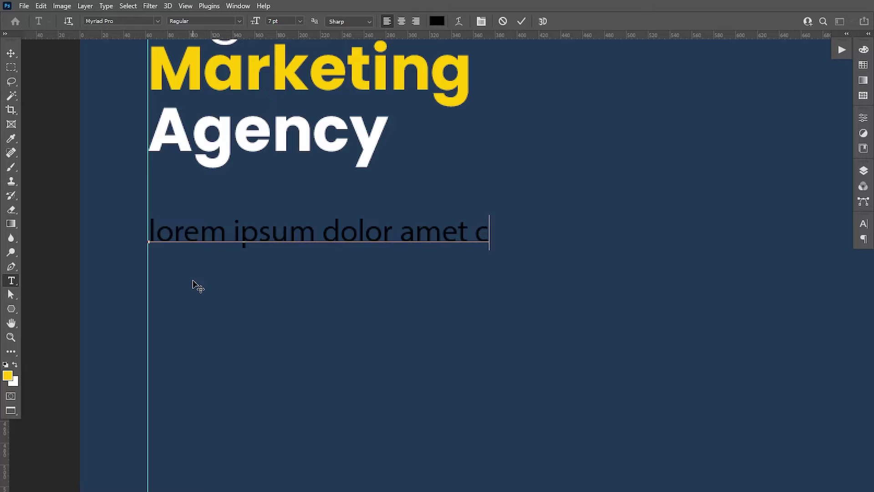
text(onse )
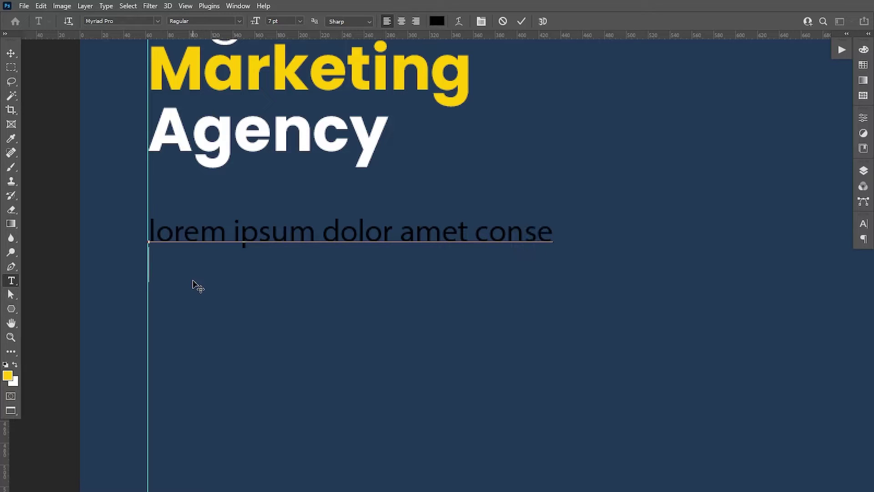
text(cte)
key(BackSpace)
text(te)
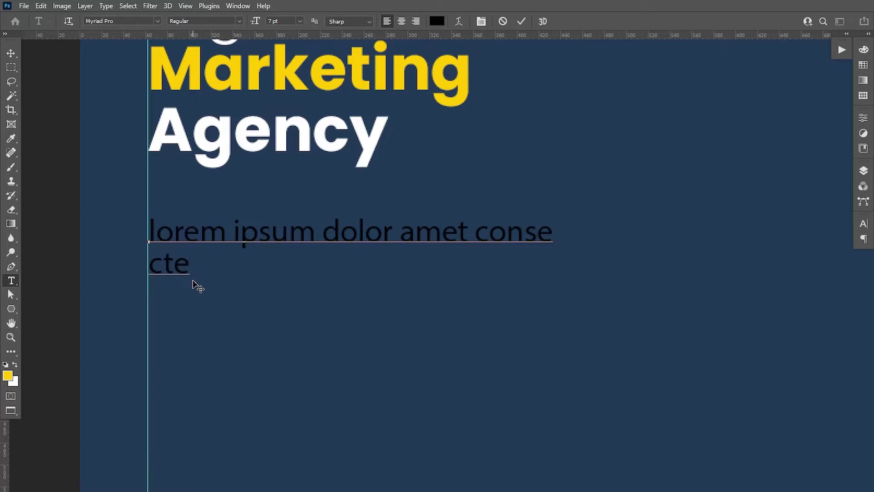
text(tun ad)
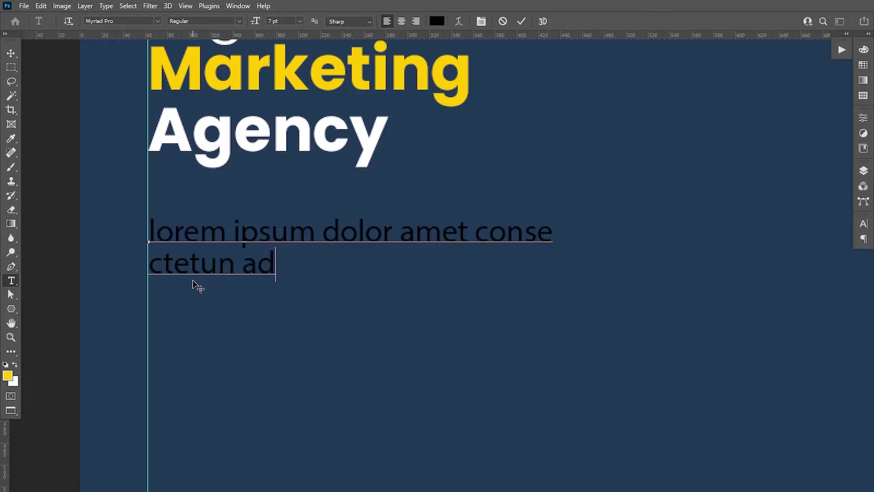
text(ip iscing s)
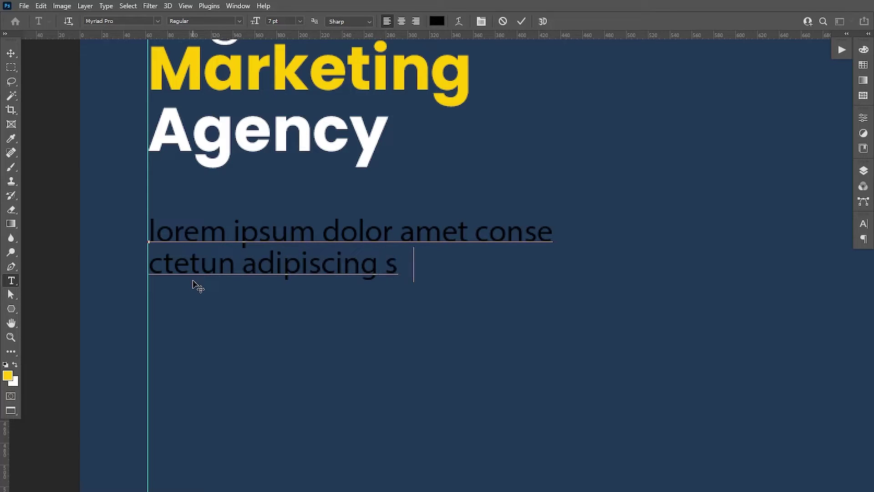
text(edeusm)
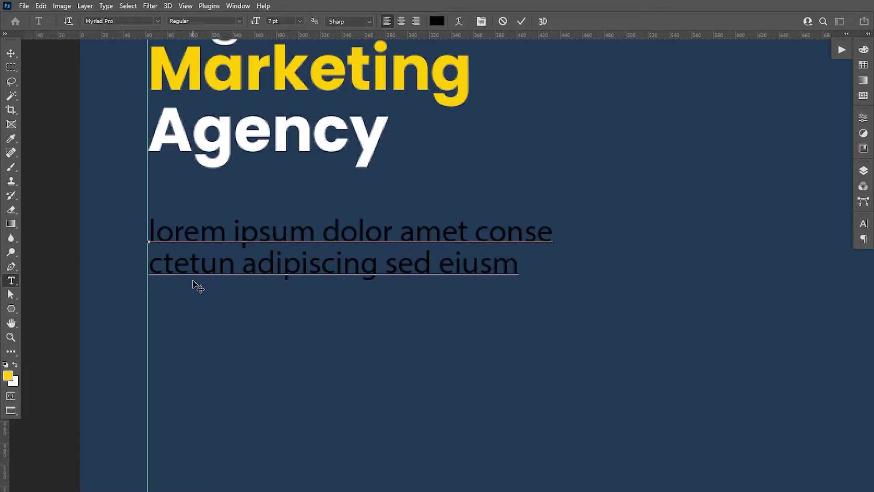
text(cidd)
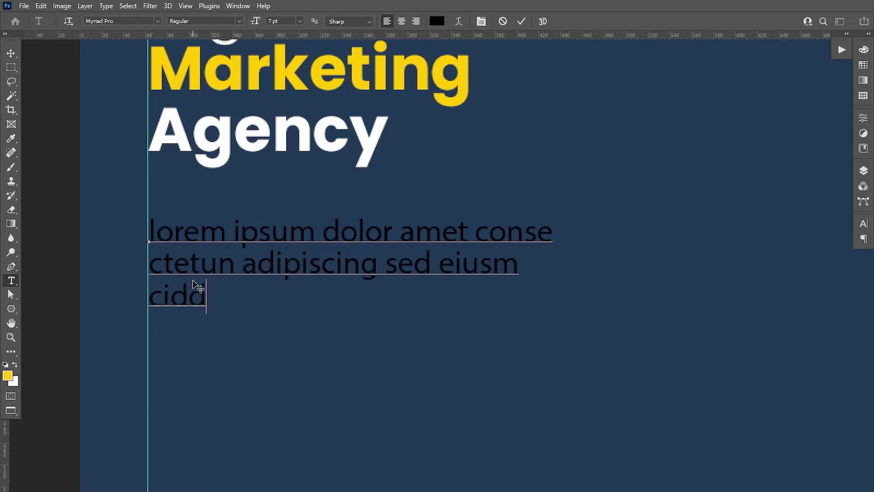
key(BackSpace)
text(idunt l)
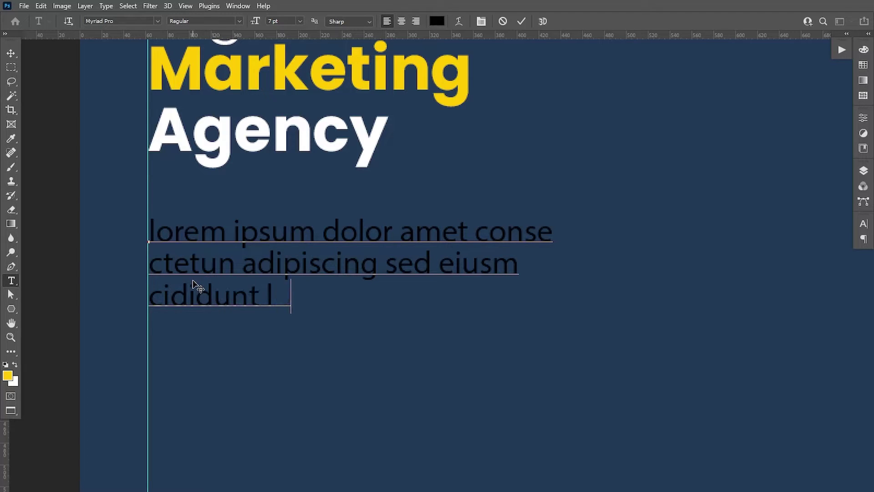
text(orem.)
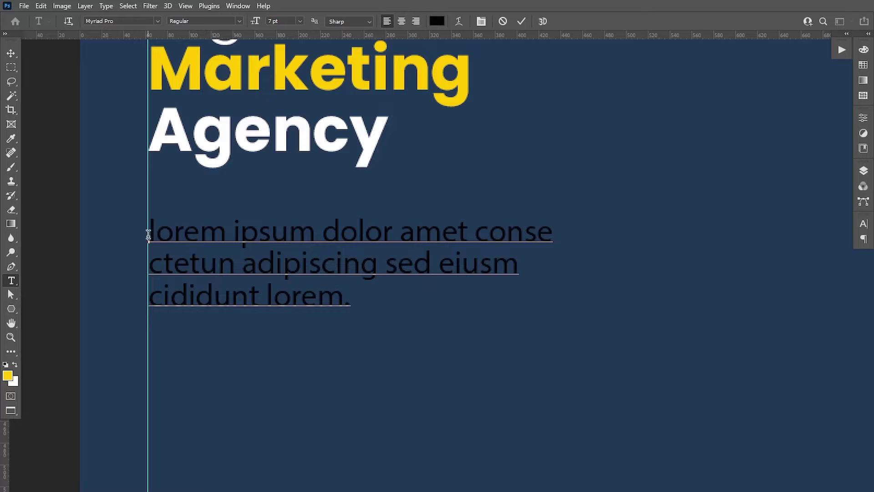
Step: Make the whole paragraph white (#ffffff)
key(ctrl+a)
click(7, 377)
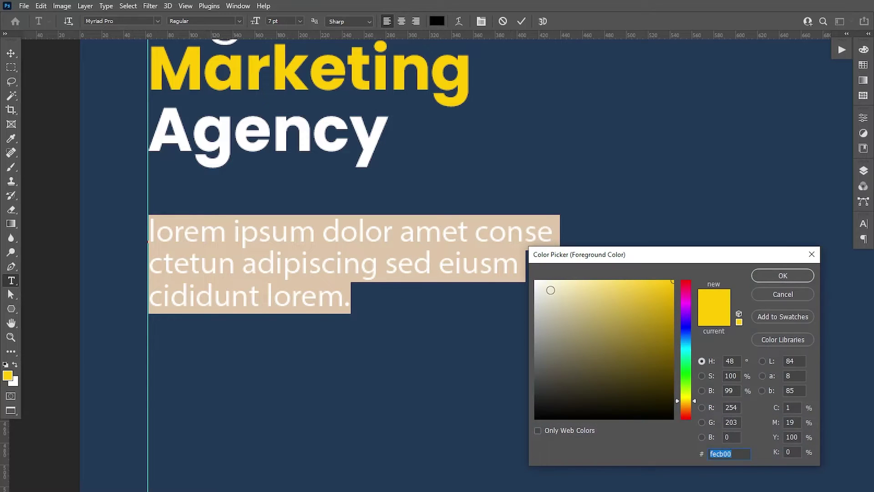
text(ffffff)
click(764, 286)
Step: Set the paragraph font to Montserrat Regular
click(865, 239)
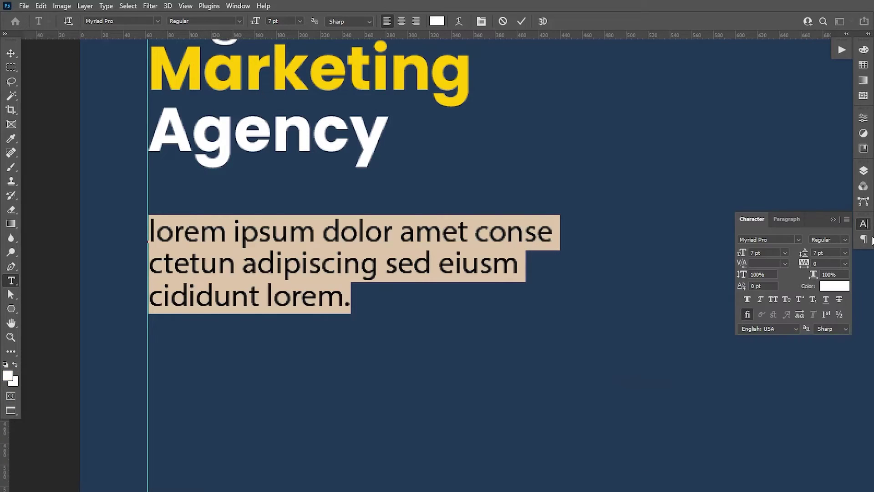
click(773, 240)
text(mon)
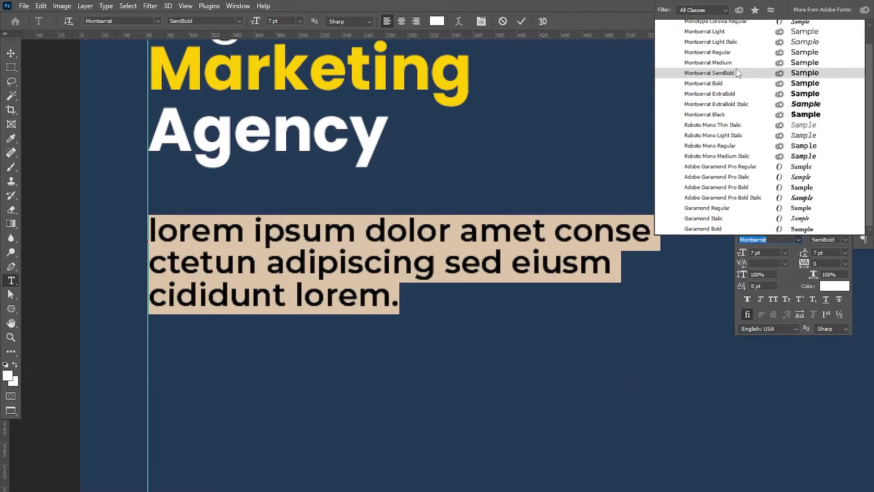
click(728, 52)
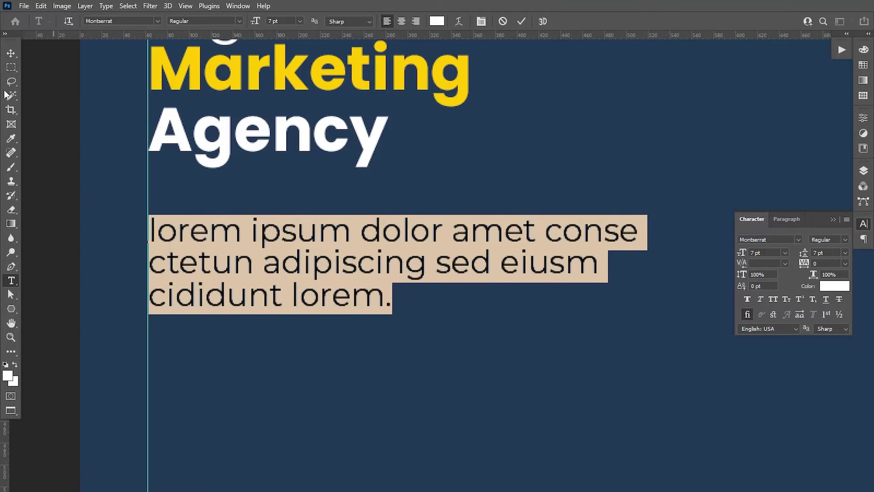
click(11, 53)
scroll(359, 341, down, 1)
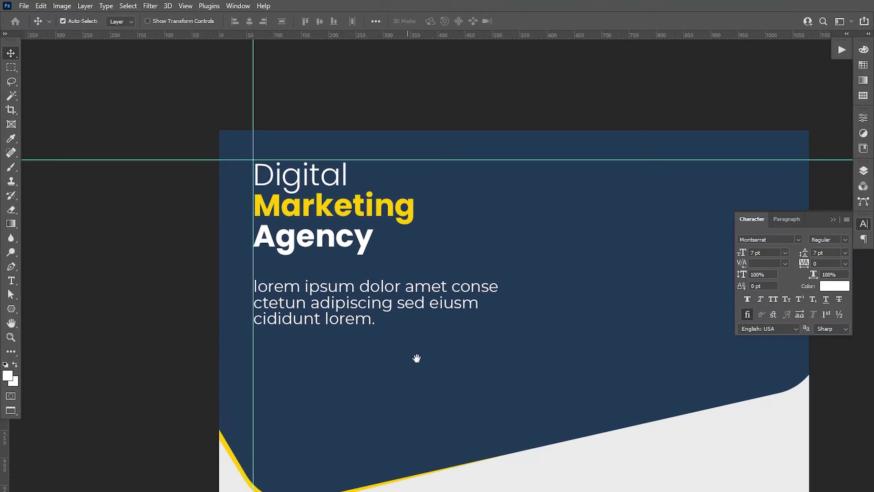
Step: Shrink the body paragraph to 4.44 pt with 6 pt leading and raise it under Agency
drag(422, 358, 395, 347)
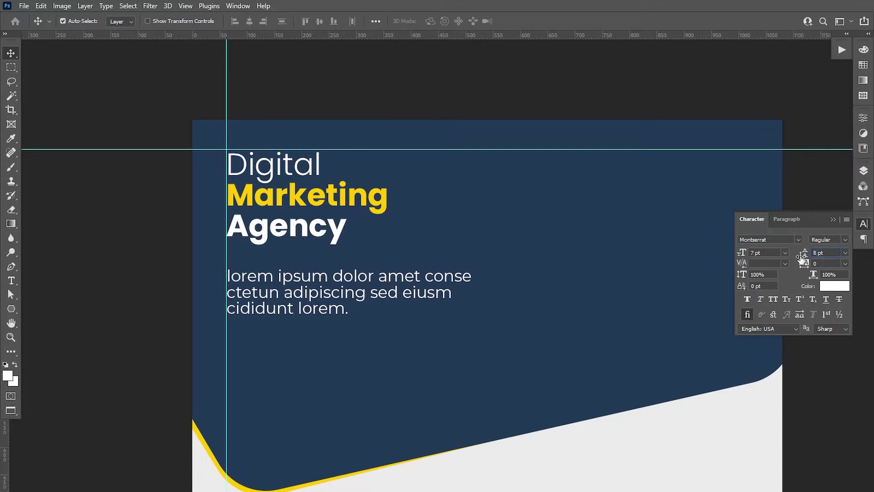
drag(802, 257, 792, 258)
key(ctrl+t)
mouse_move(471, 322)
mouse_down()
mouse_move(432, 321)
mouse_move(382, 300)
mouse_up()
click(541, 21)
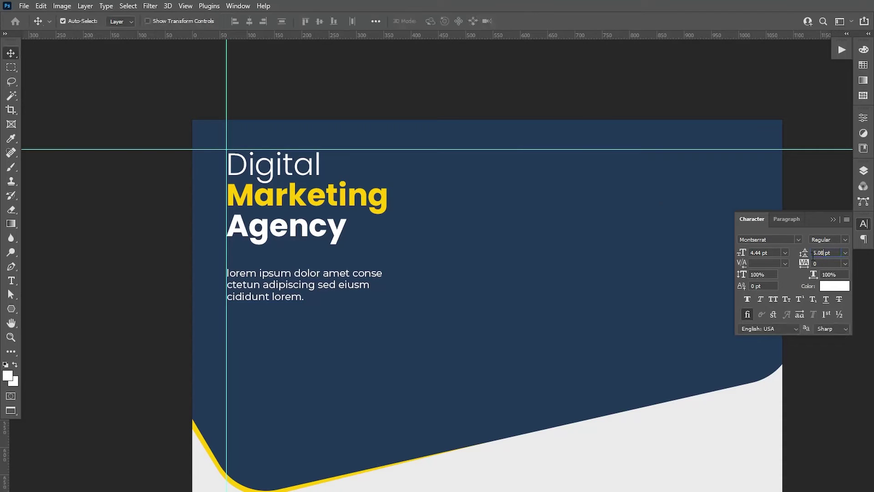
text(6)
key(Return)
drag(279, 288, 279, 278)
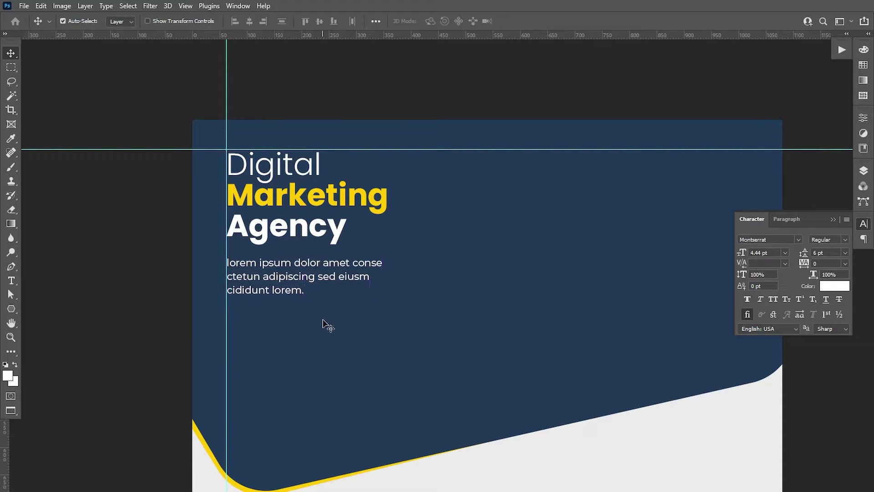
Step: Add a second vertical guide near the right edge of the banner
drag(2, 434, 749, 306)
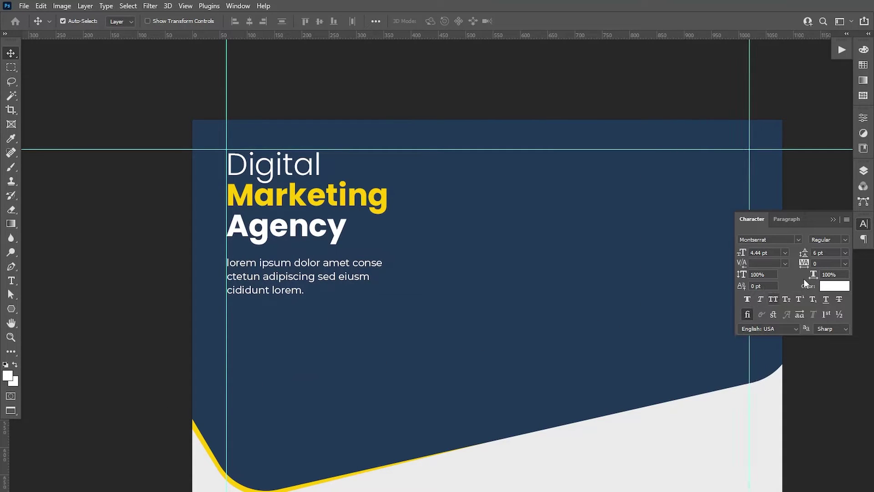
click(833, 220)
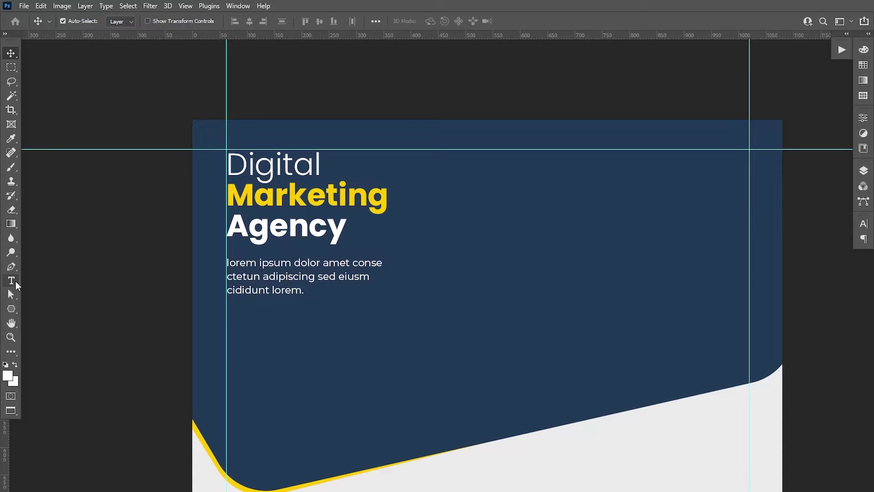
click(12, 280)
Step: Type the white word 'LOGO' at upper right and set it in Poppins Bold
click(634, 194)
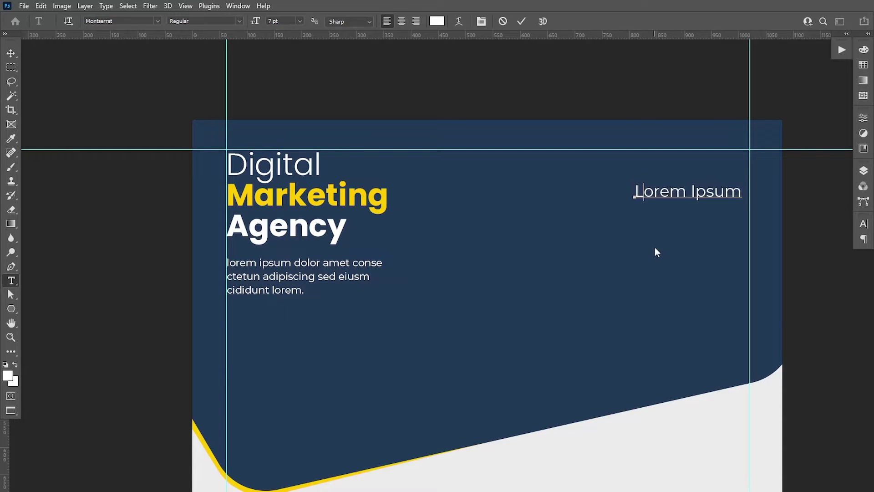
text(LOGO)
drag(634, 191, 754, 187)
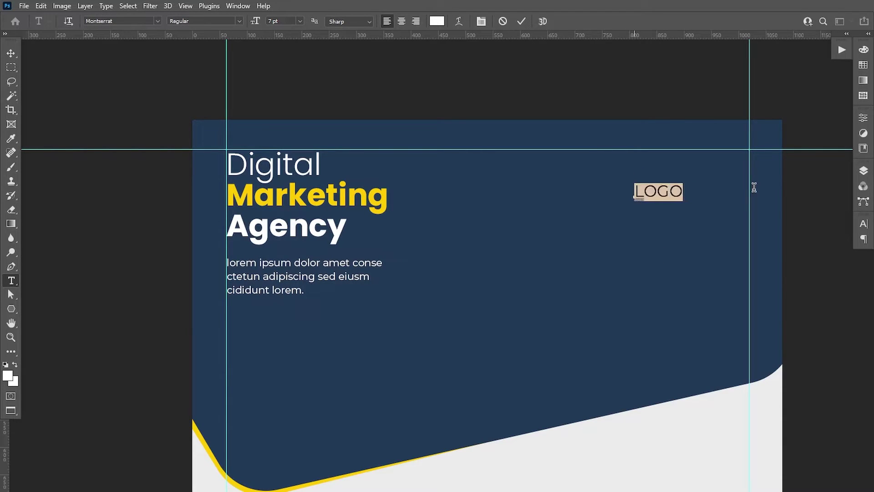
click(863, 224)
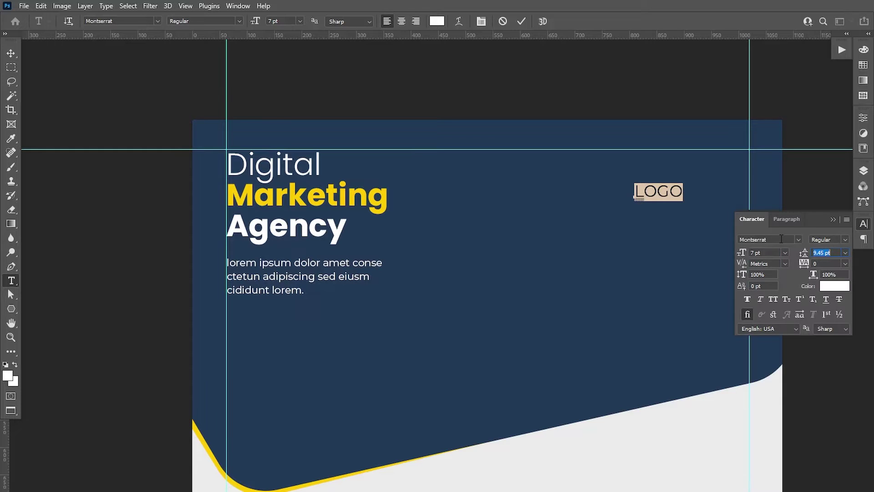
click(779, 239)
text(poppi)
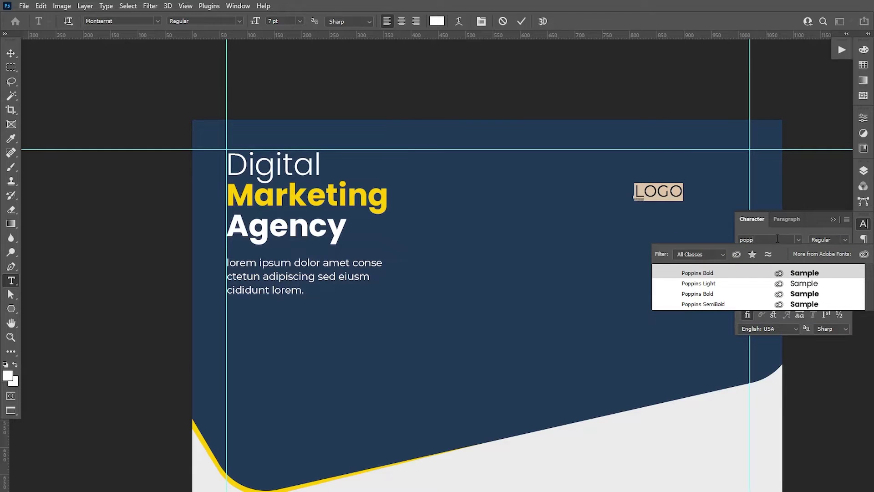
click(720, 293)
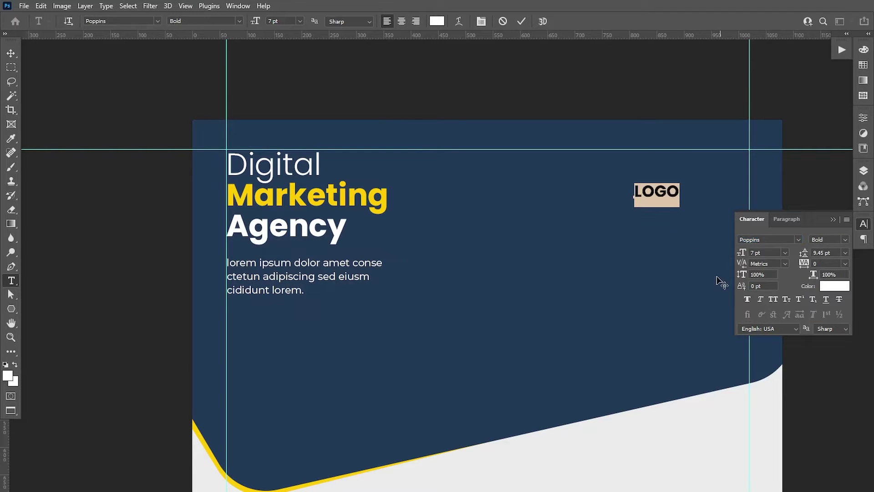
click(675, 191)
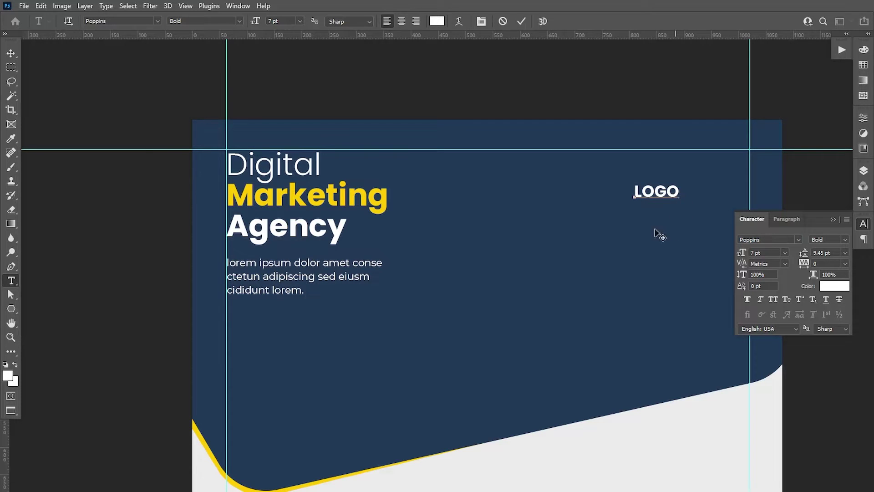
Step: Move LOGO into the top-right corner against the guides and enlarge it to 8.28 pt
click(11, 53)
mouse_move(661, 196)
mouse_down()
mouse_move(732, 160)
mouse_move(700, 175)
mouse_up()
key(ctrl+t)
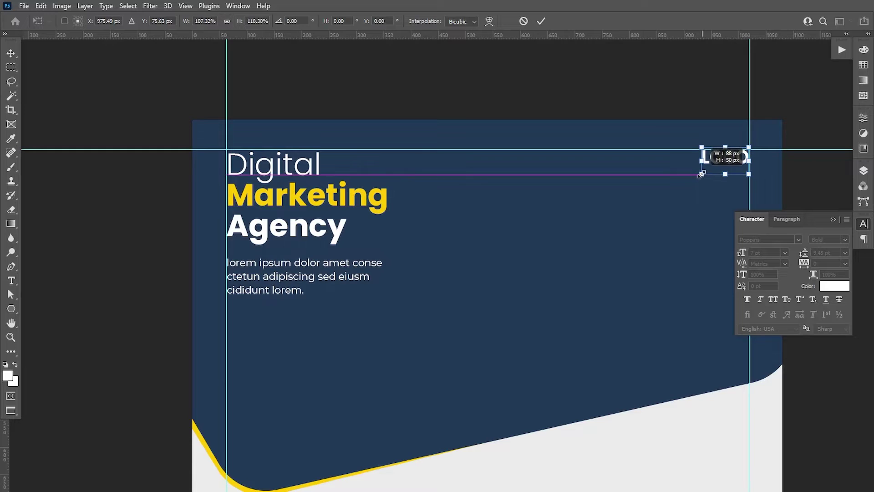
click(541, 21)
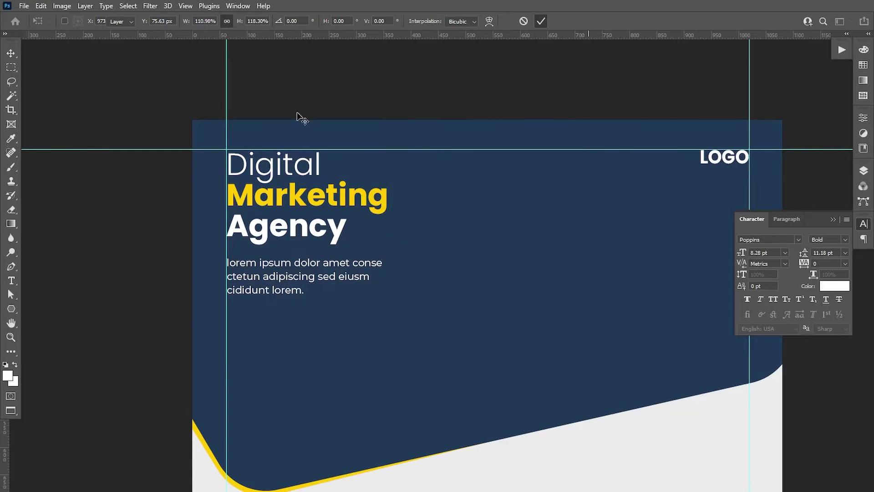
click(11, 280)
Step: Add the text 'tagline Here' and set it to Poppins Light weight
click(581, 243)
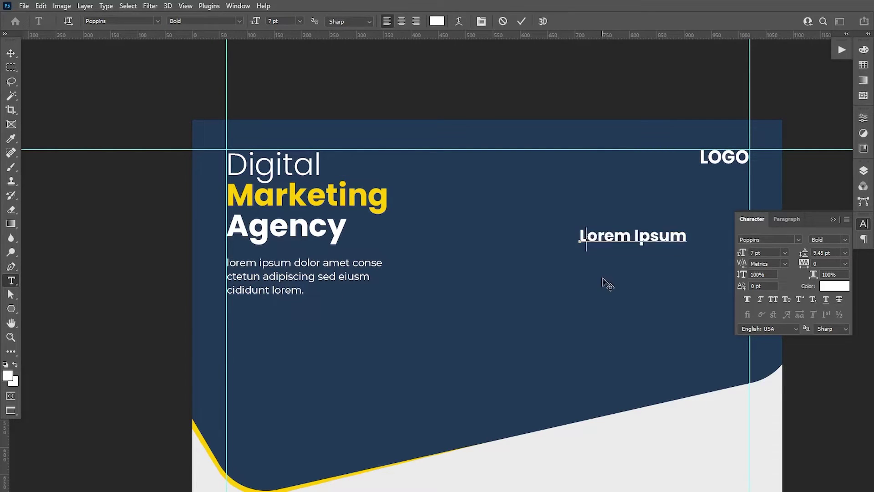
text(t)
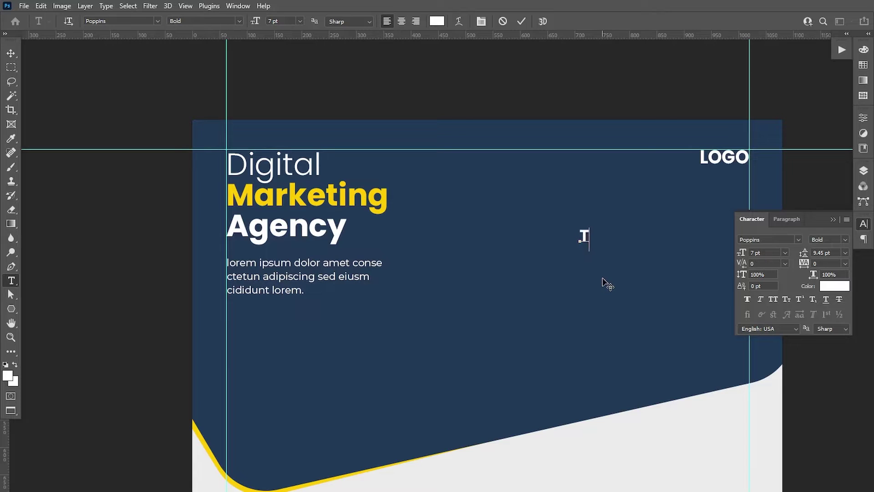
text(agline)
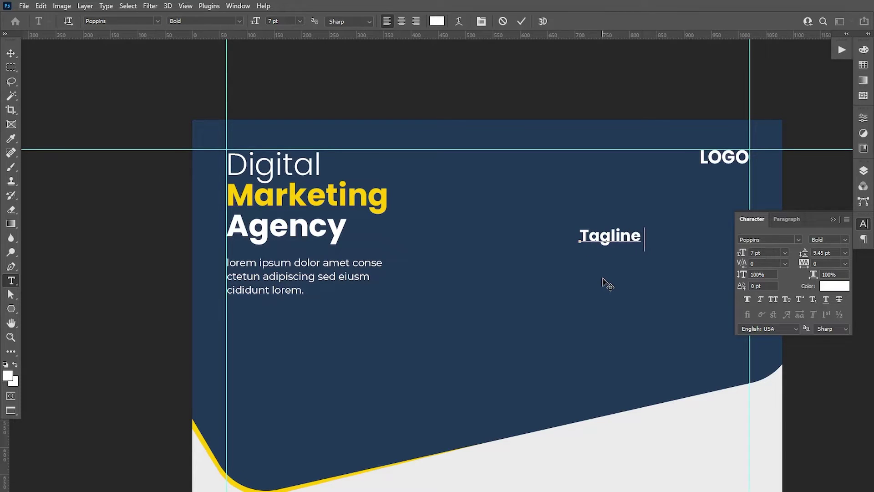
text( Here)
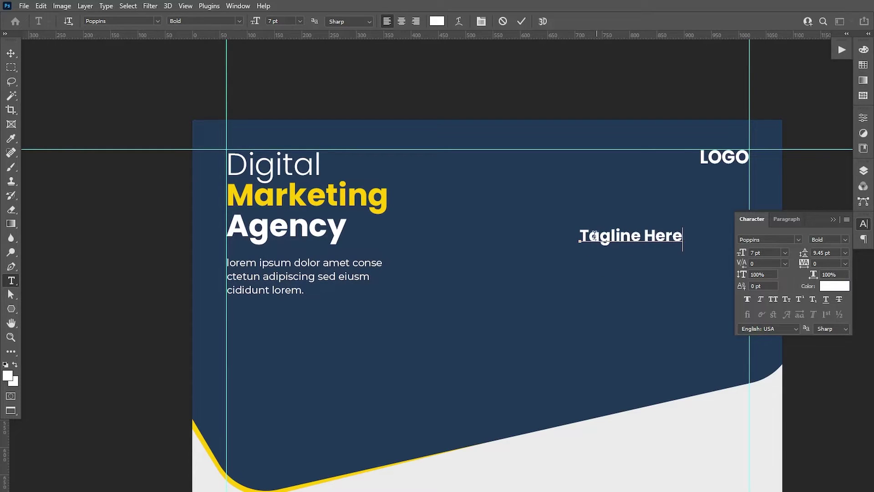
key(ctrl+a)
click(844, 240)
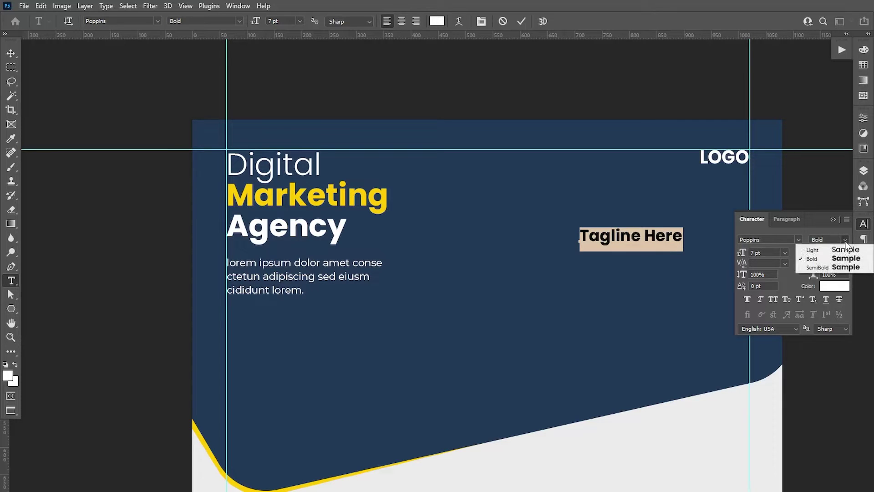
click(838, 248)
Step: Move Tagline Here under LOGO and scale it to about 3.5 pt at the right guide
click(11, 53)
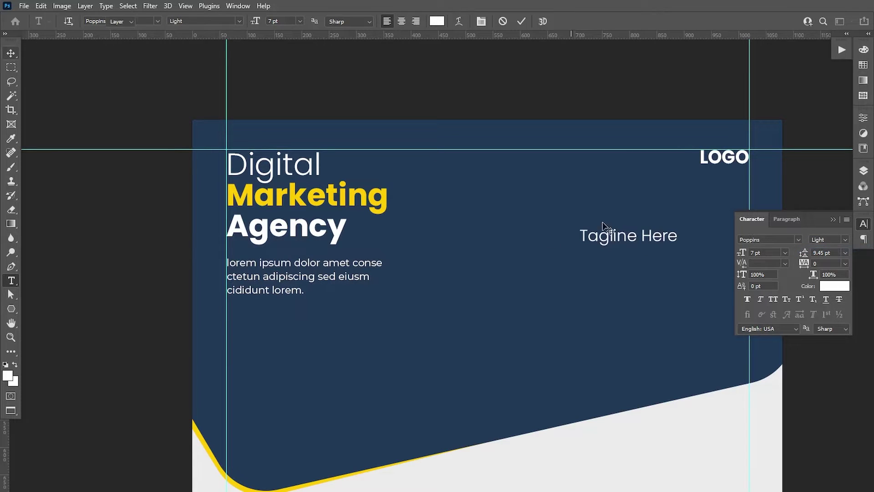
drag(617, 239, 690, 174)
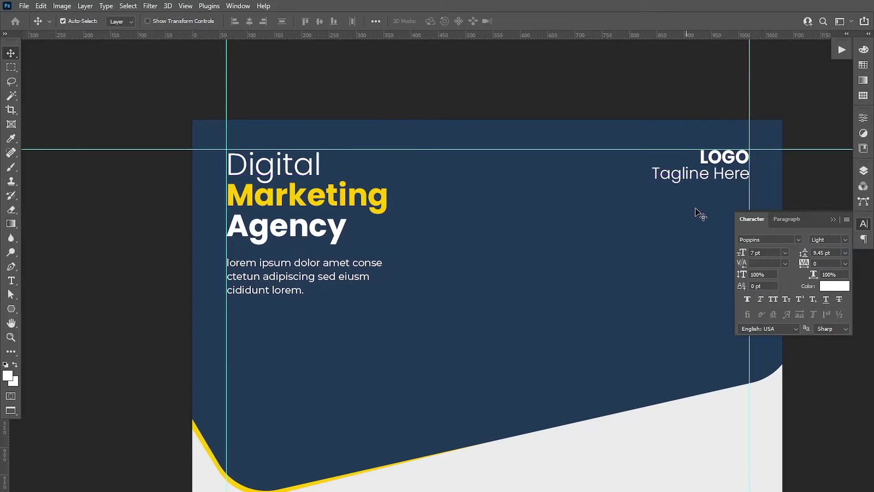
key(ctrl+t)
drag(652, 187, 702, 179)
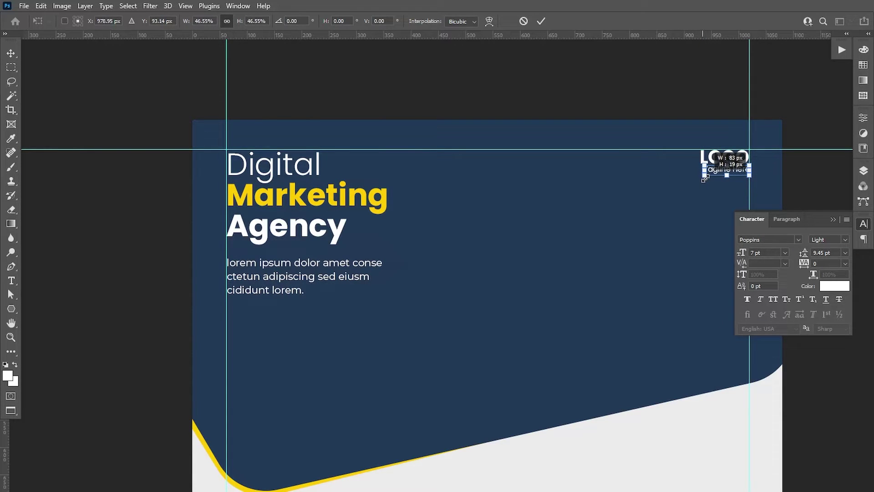
drag(701, 178, 702, 177)
click(541, 21)
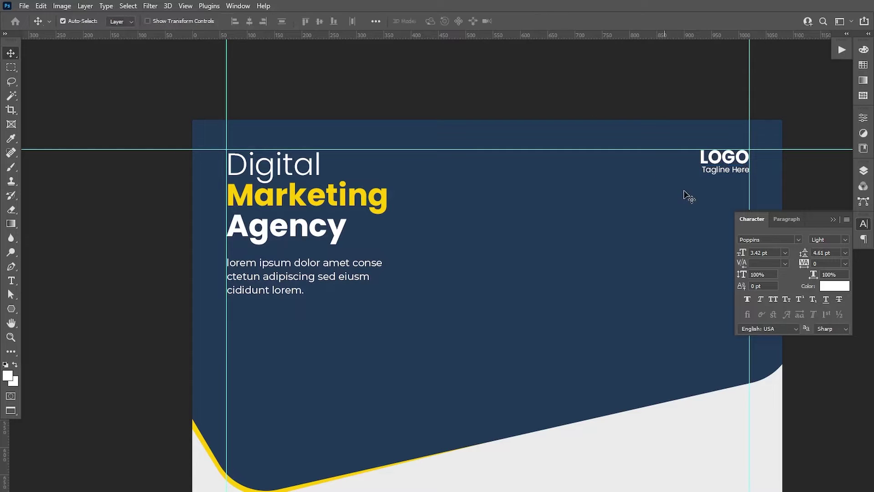
key(ctrl+t)
alt+scroll(761, 137, up, 3)
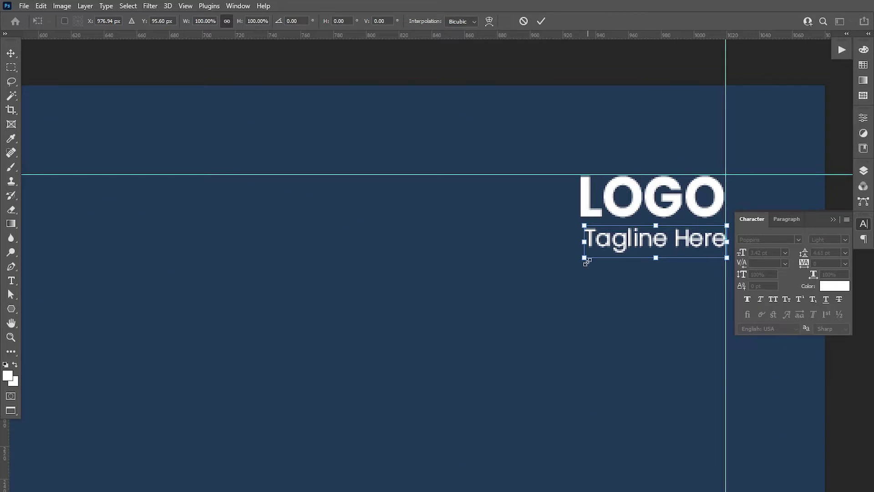
drag(586, 261, 580, 262)
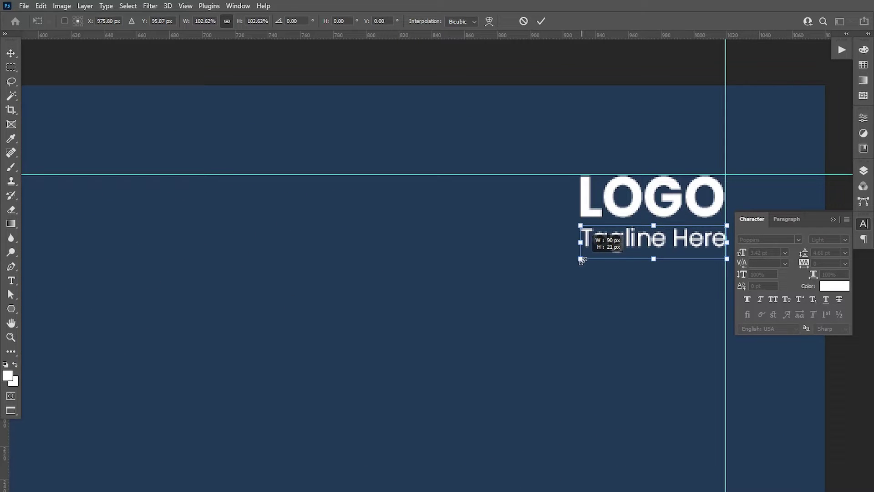
click(541, 22)
Step: Zoom out on the poster and bring up the Layers panel
alt+scroll(528, 193, down, 5)
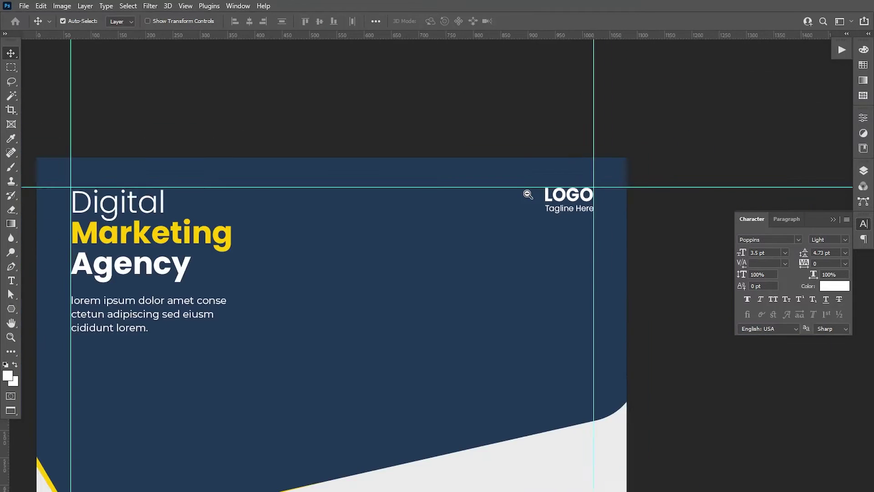
alt+scroll(524, 200, down, 2)
alt+scroll(500, 255, down, 1)
alt+scroll(492, 266, up, 1)
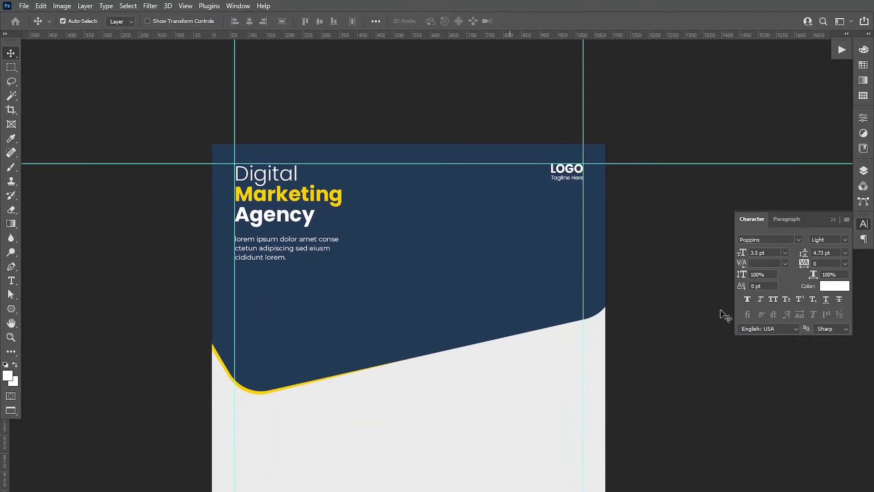
click(863, 170)
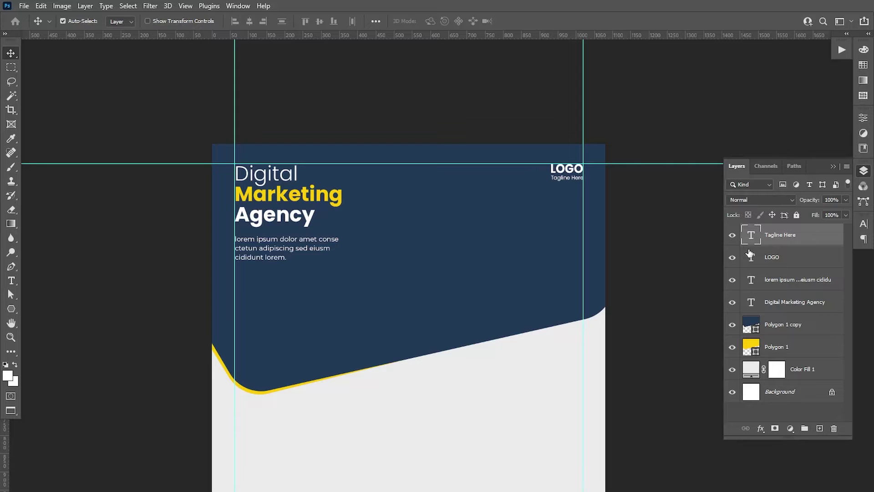
Step: Scale the LOGO and Tagline Here layers up together by about 110%
shift+click(774, 258)
key(ctrl+t)
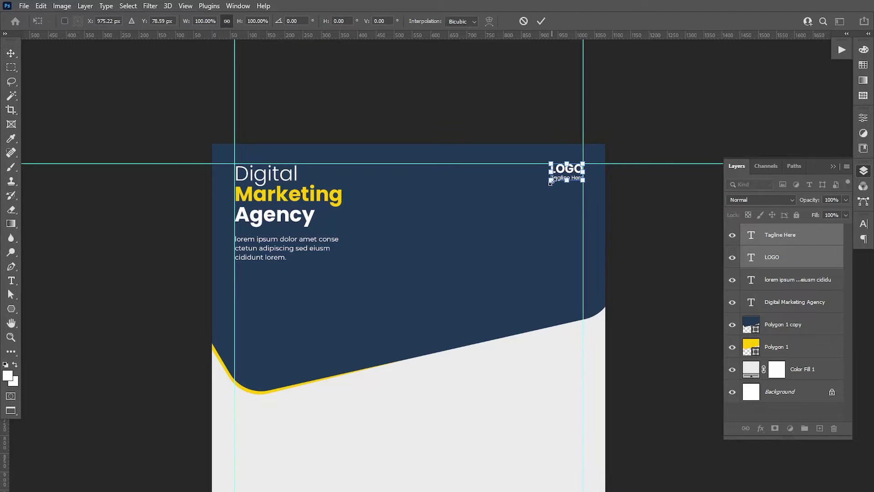
drag(551, 181, 546, 183)
click(541, 21)
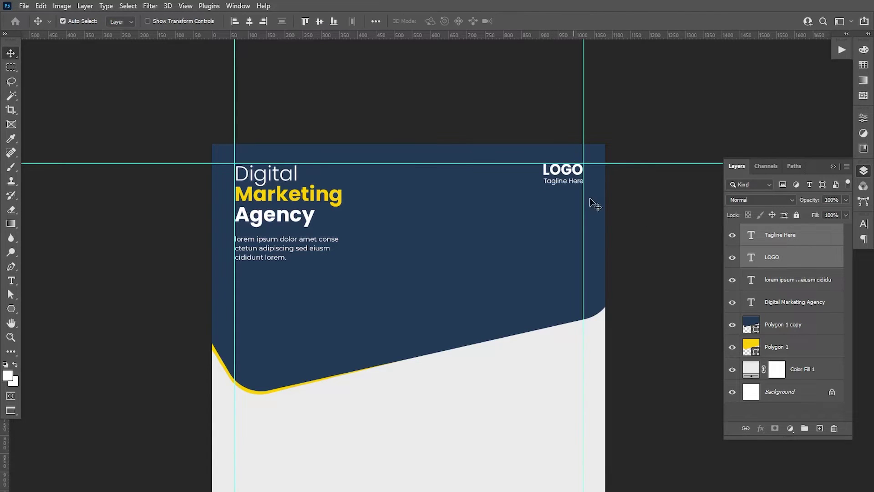
alt+scroll(633, 265, down, 1)
alt+scroll(633, 265, down, 1)
alt+scroll(488, 243, up, 1)
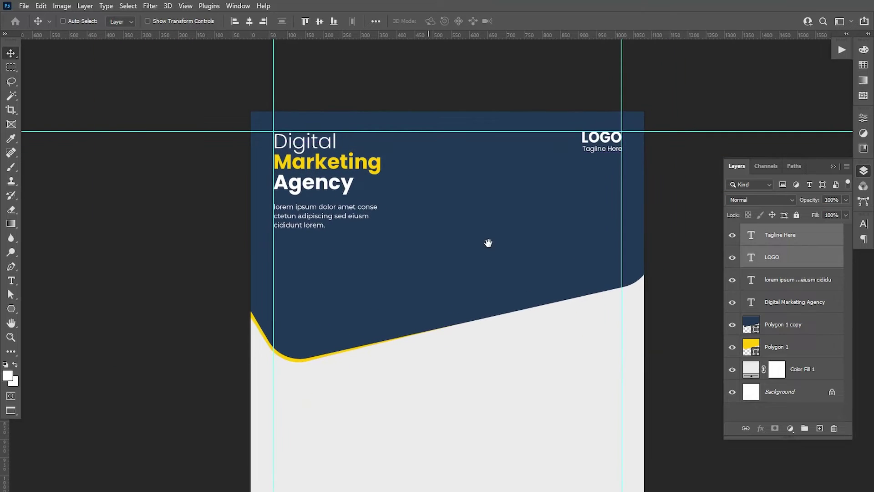
drag(485, 266, 476, 240)
Step: Place the blurred background image as embedded and scale it to cover the whole poster
click(24, 6)
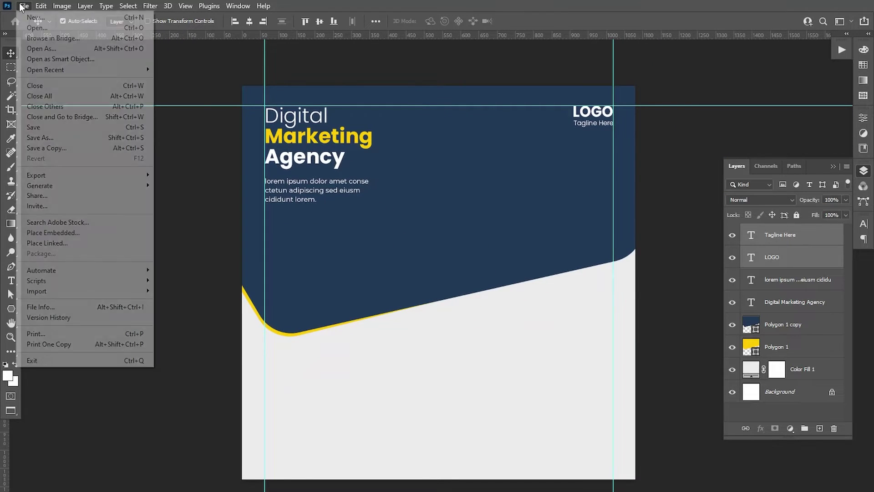
click(81, 236)
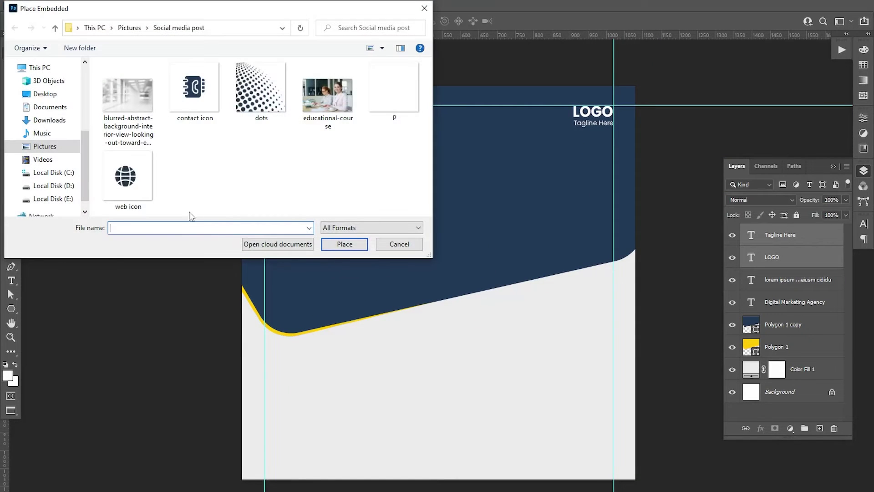
click(130, 105)
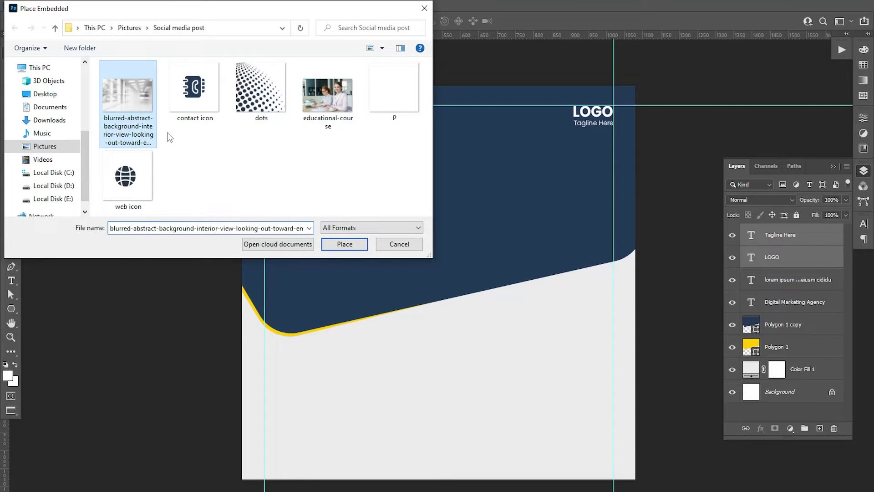
click(345, 244)
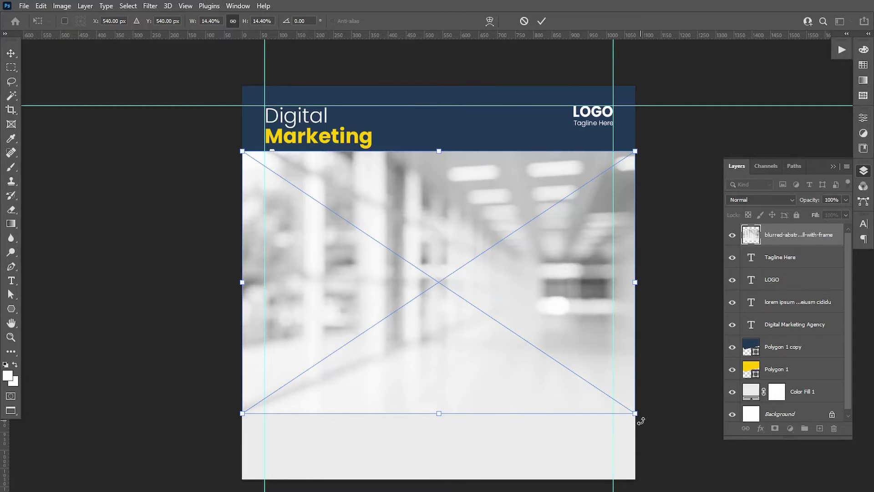
drag(635, 415, 740, 477)
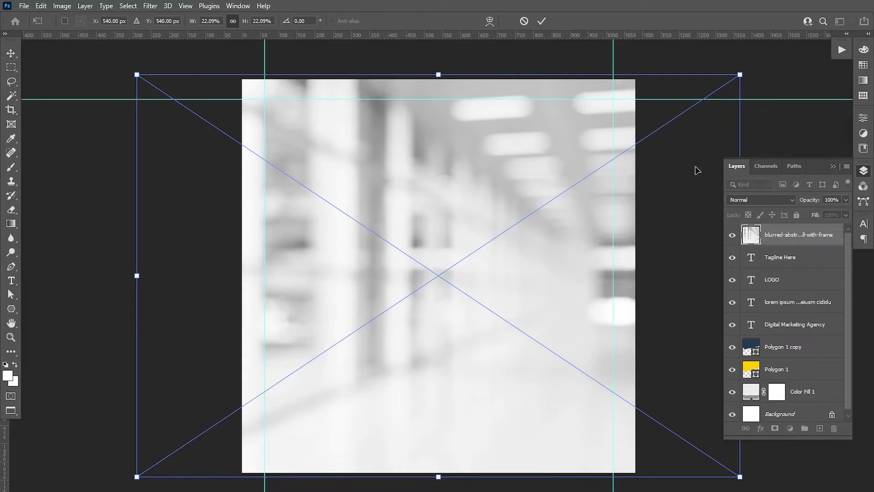
click(542, 20)
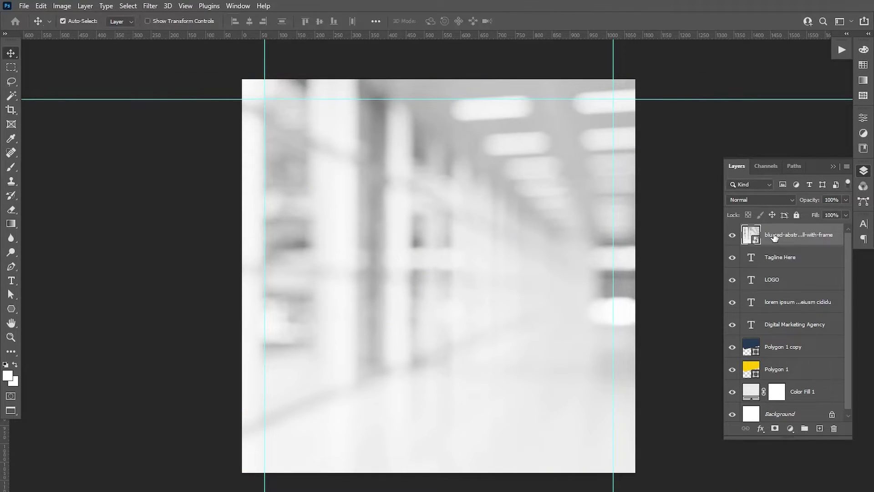
Step: Move the photo layer below the text layers and set it to Multiply at 35% opacity
drag(775, 239, 788, 340)
click(760, 199)
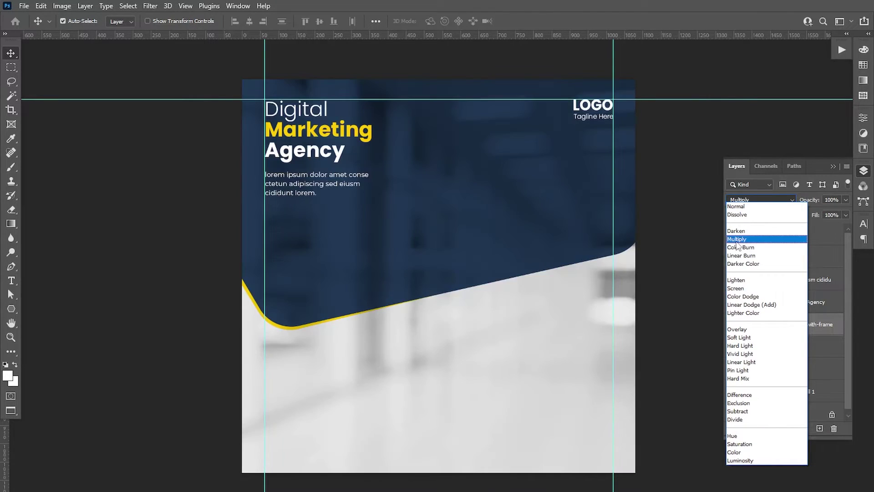
click(737, 242)
click(846, 199)
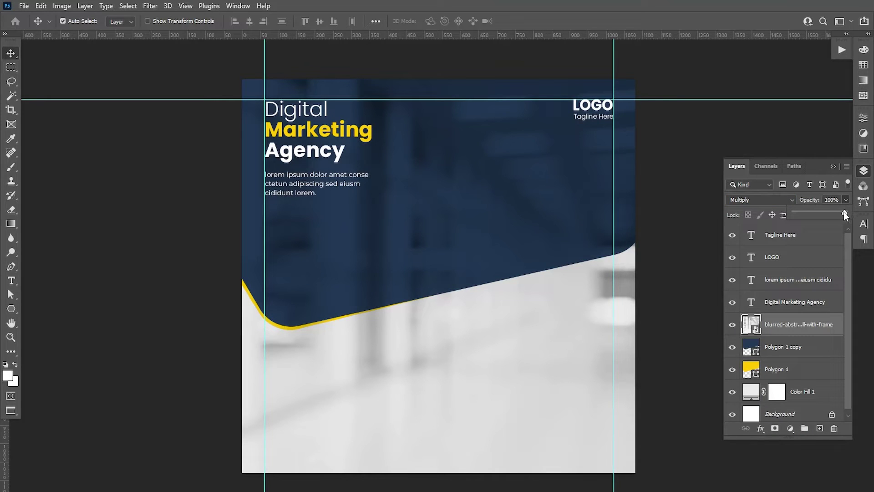
drag(822, 214, 816, 212)
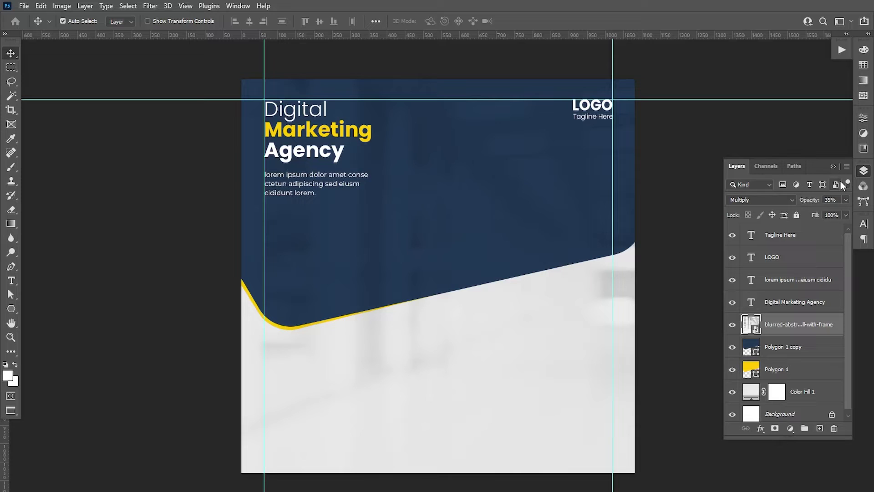
click(833, 166)
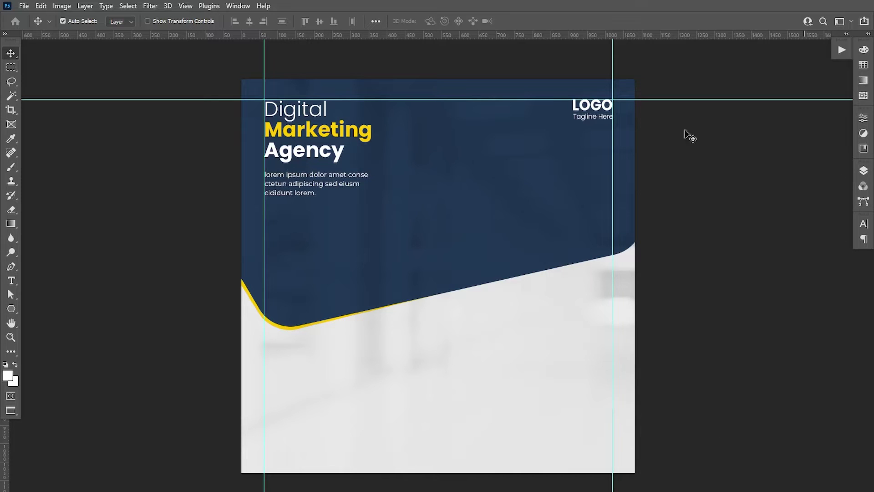
Step: Draw a white pentagon with 100 px rounded corners over the poster centre
click(8, 310)
drag(401, 206, 597, 442)
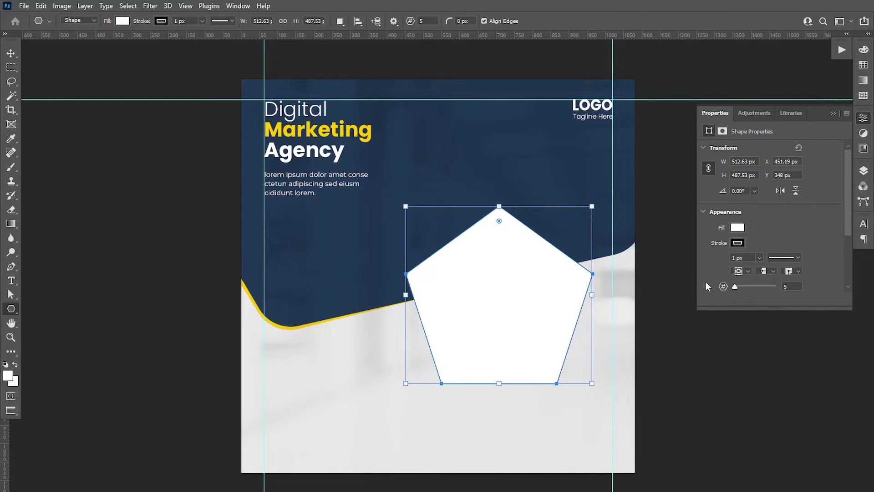
drag(849, 213, 850, 248)
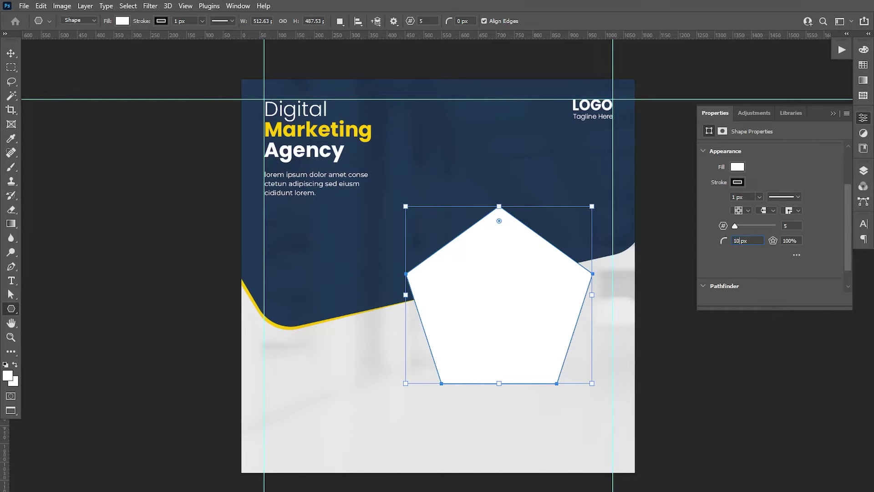
key(Return)
drag(591, 206, 610, 184)
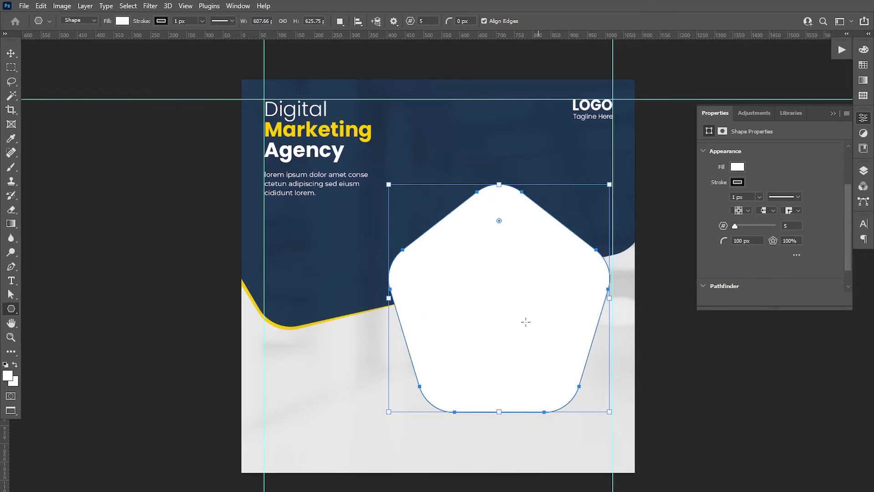
click(11, 53)
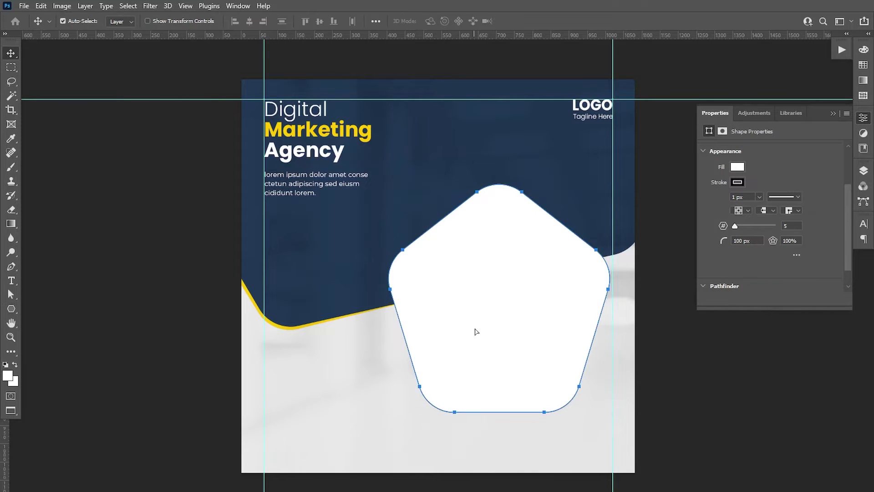
drag(475, 331, 469, 305)
Step: Scale the pentagon up to about 114% and shift it down about 50 px
key(ctrl+t)
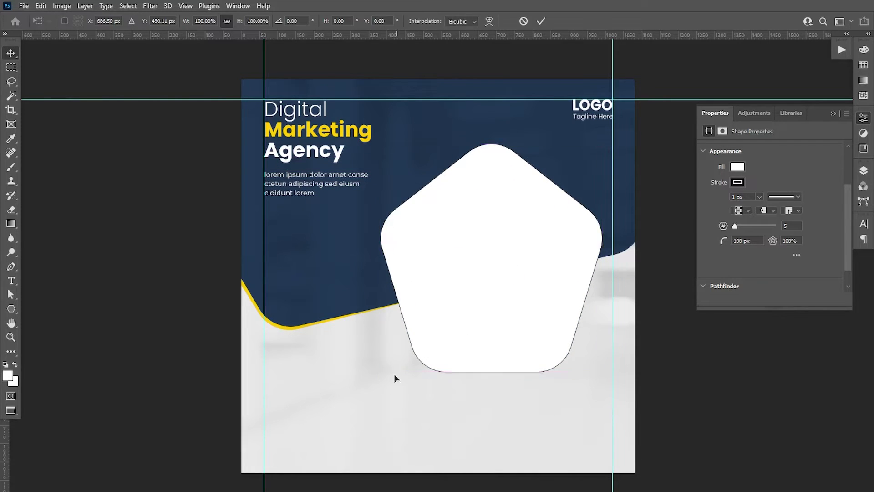
drag(381, 371, 365, 382)
mouse_move(428, 267)
mouse_down()
mouse_move(428, 286)
mouse_move(447, 282)
mouse_up()
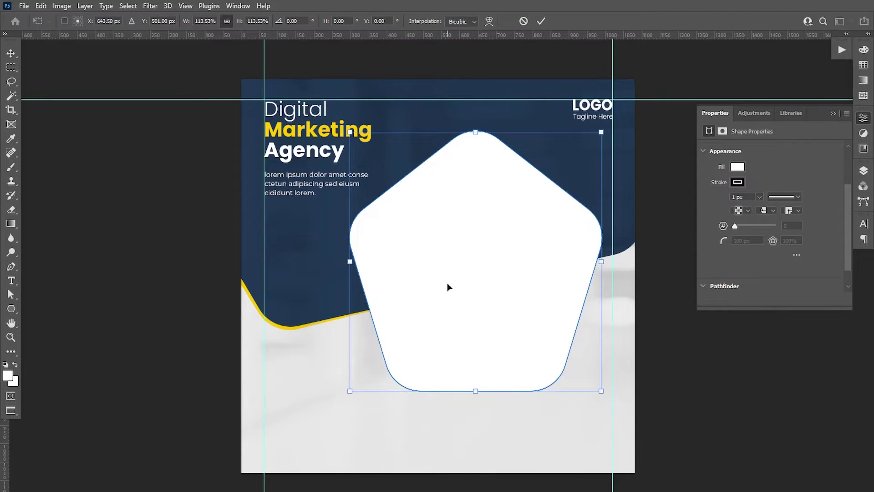
key(Return)
scroll(849, 260, down, 1)
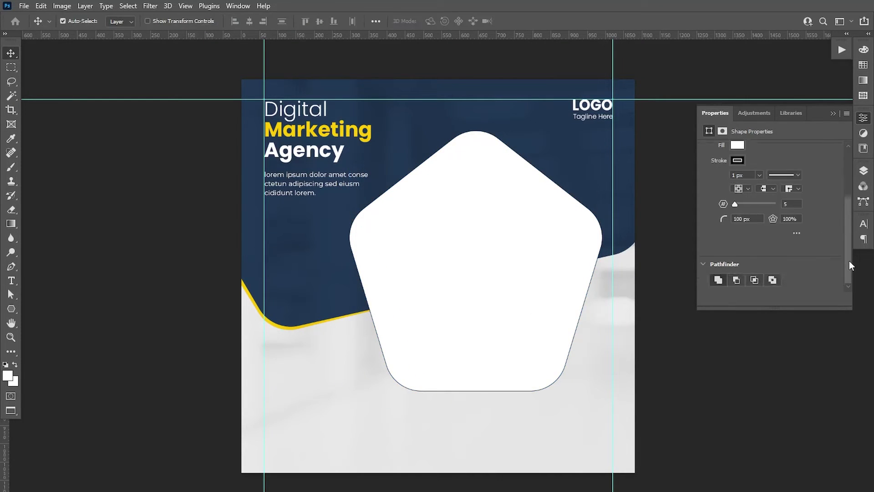
Step: Set the pentagon's corner radius to 150 px and remove its outline
click(723, 221)
text(200)
key(Return)
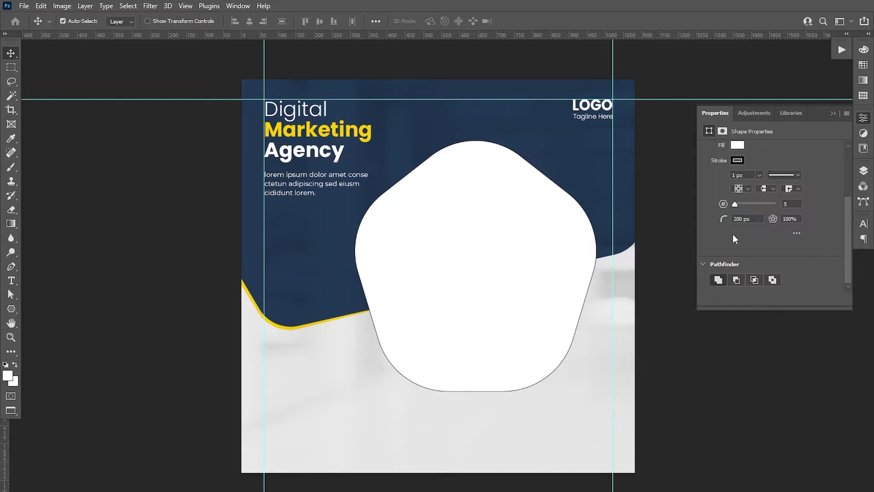
text(150)
key(Return)
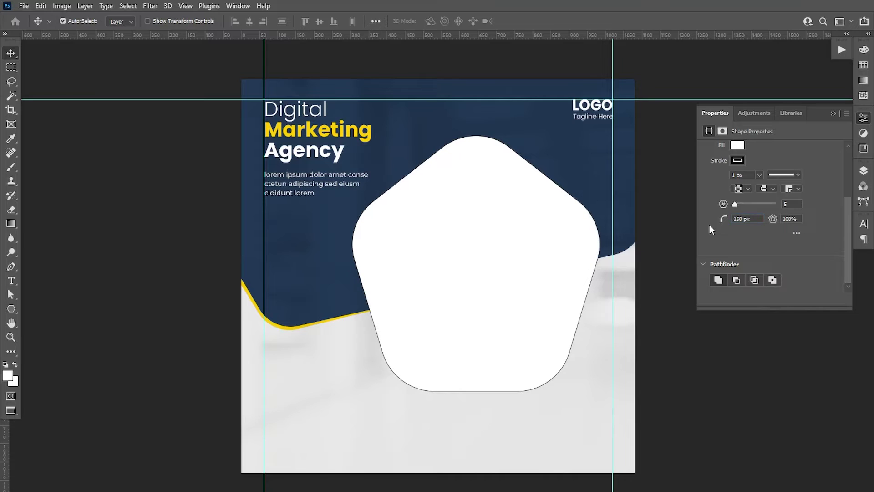
click(737, 160)
click(714, 182)
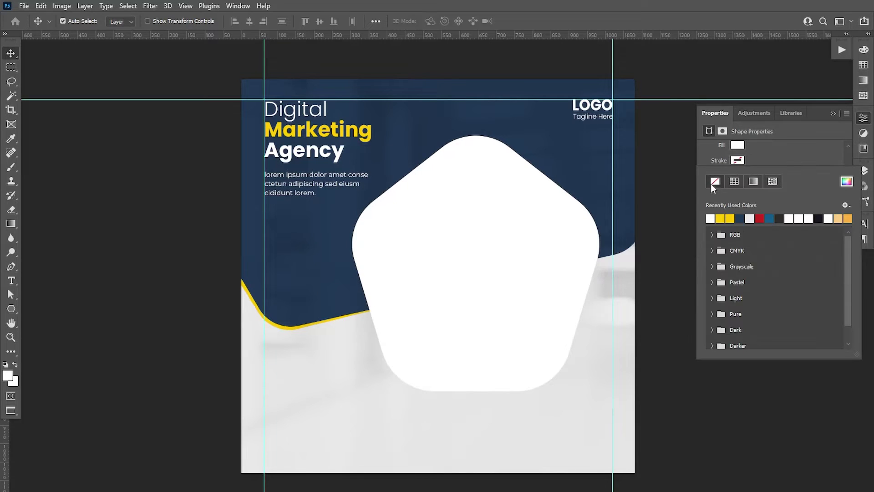
click(836, 113)
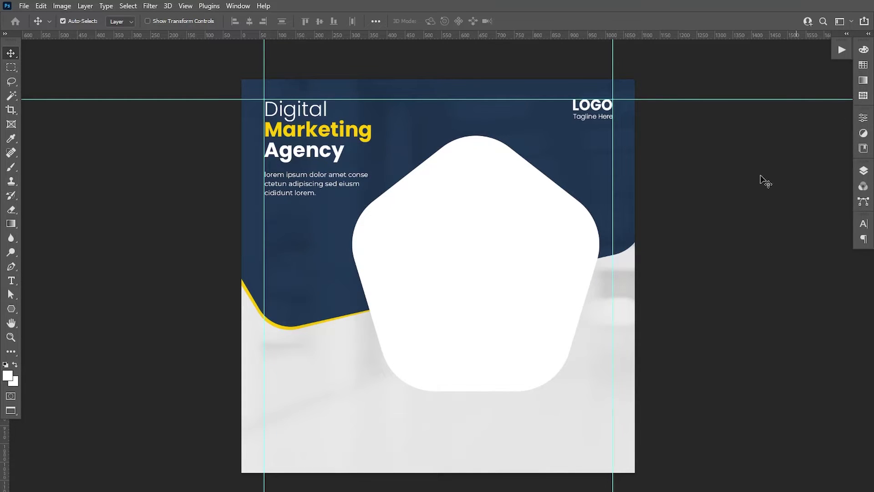
Step: Adjust the pentagon's top and bottom edges to reach 679 × 640 px
click(864, 171)
key(ctrl+t)
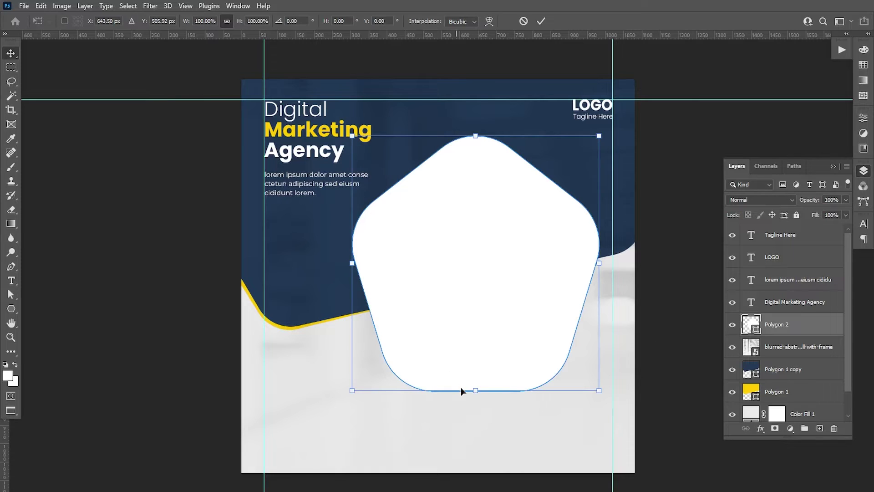
drag(473, 391, 474, 376)
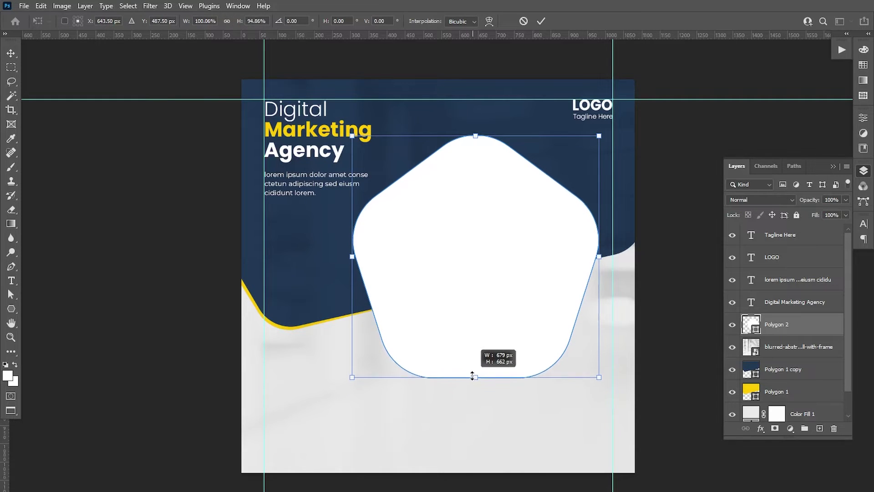
drag(475, 136, 475, 141)
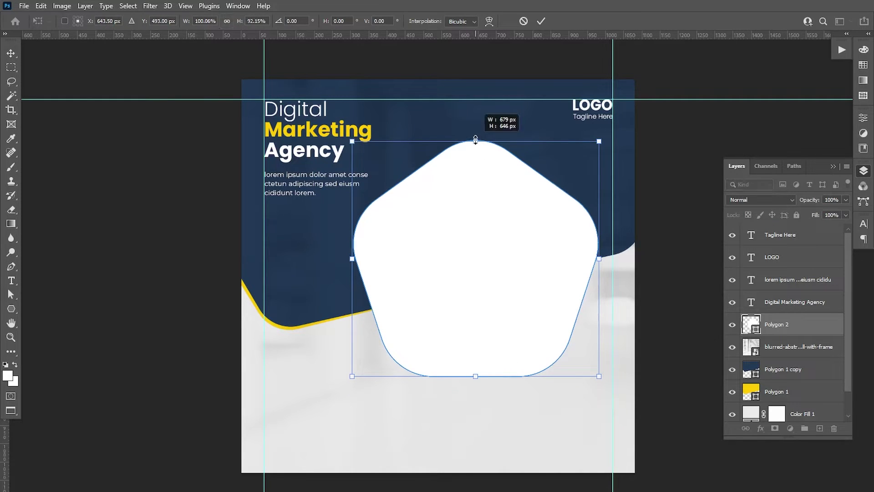
drag(475, 376, 475, 373)
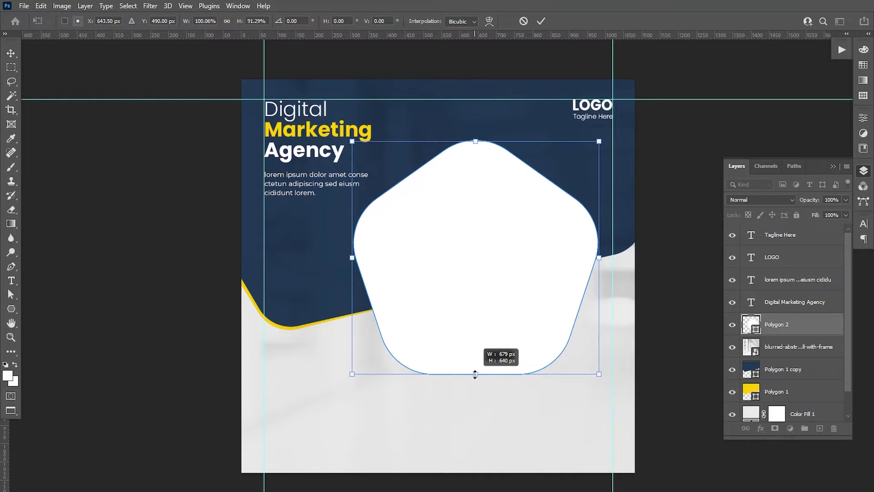
click(541, 21)
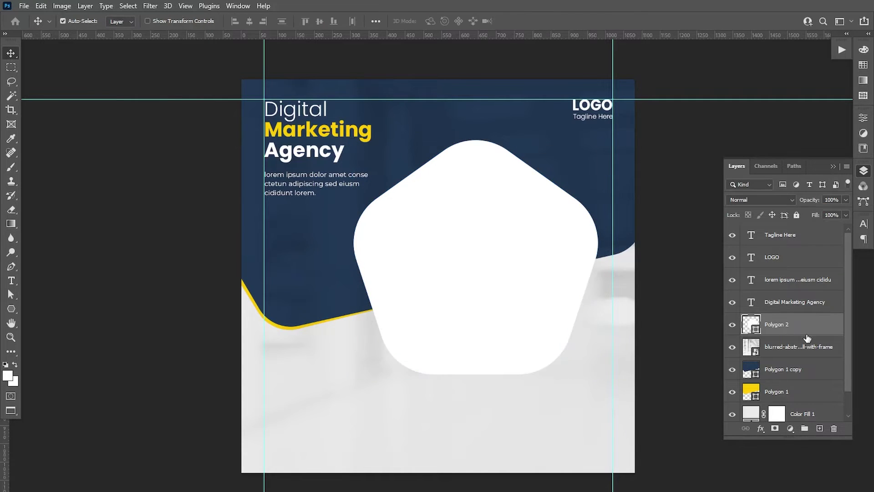
Step: Duplicate the white pentagon twice and fill both copies with the Marketing heading's yellow
drag(807, 338, 821, 428)
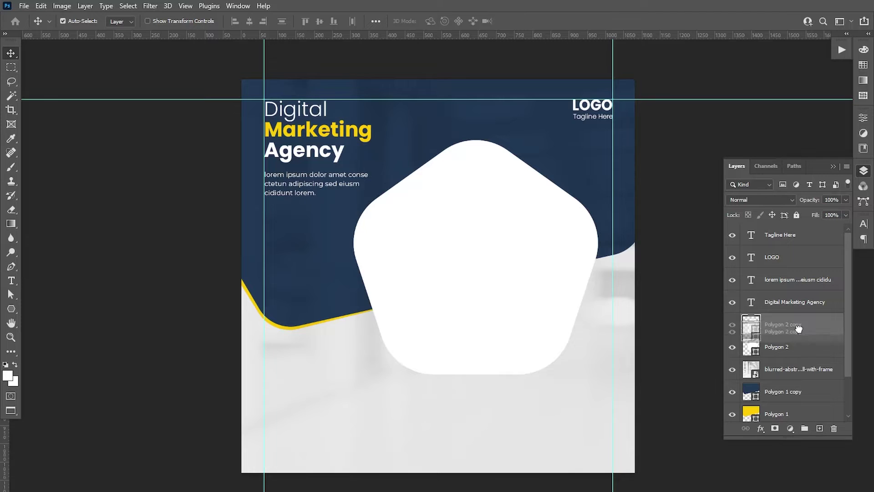
drag(804, 330, 819, 428)
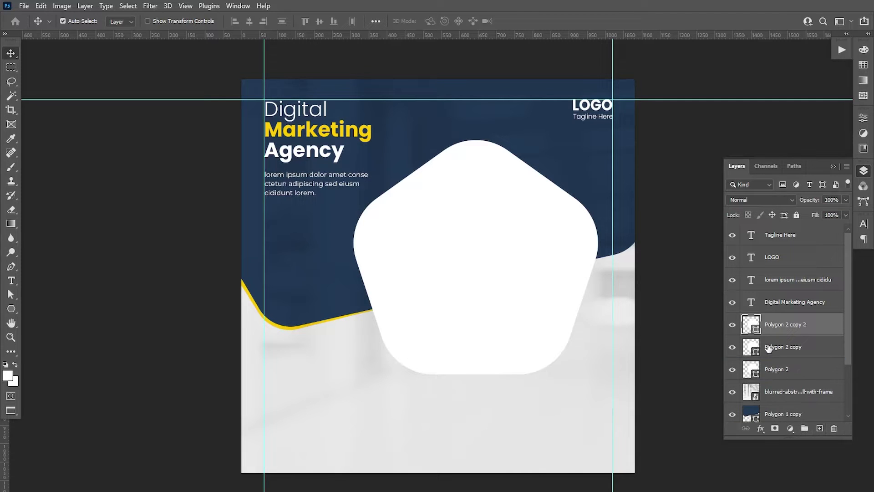
click(768, 351)
double_click(754, 349)
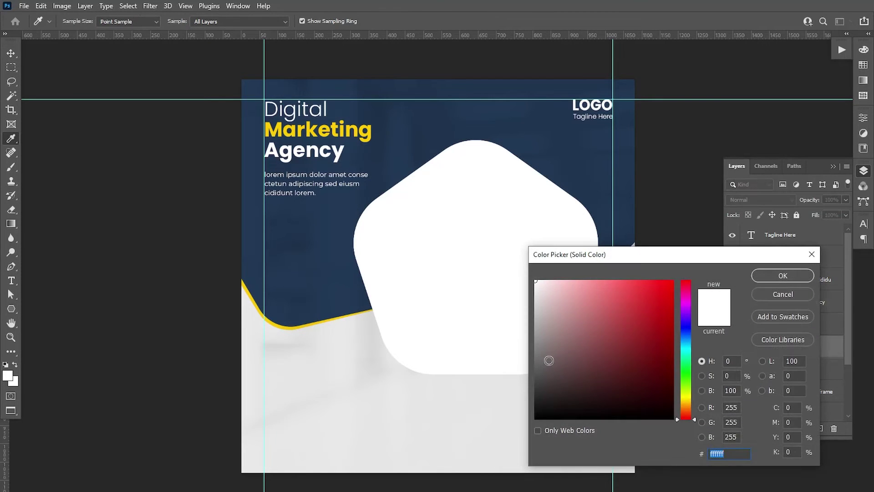
click(361, 123)
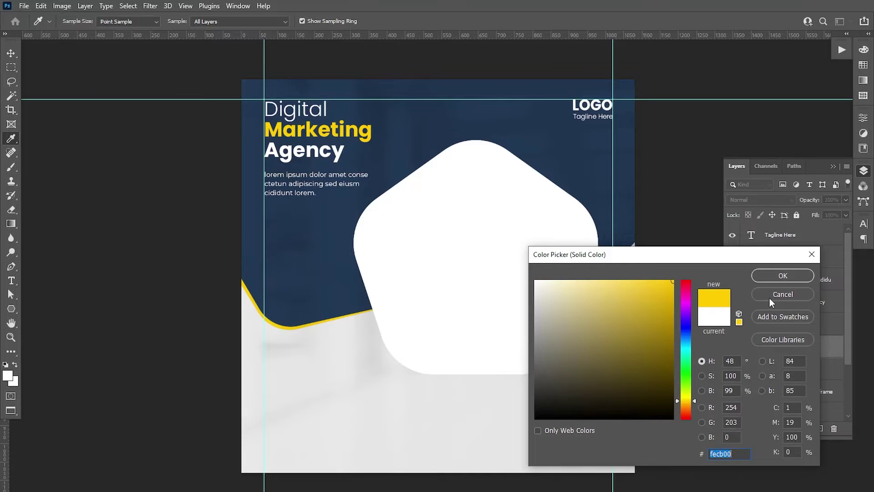
click(794, 276)
double_click(757, 375)
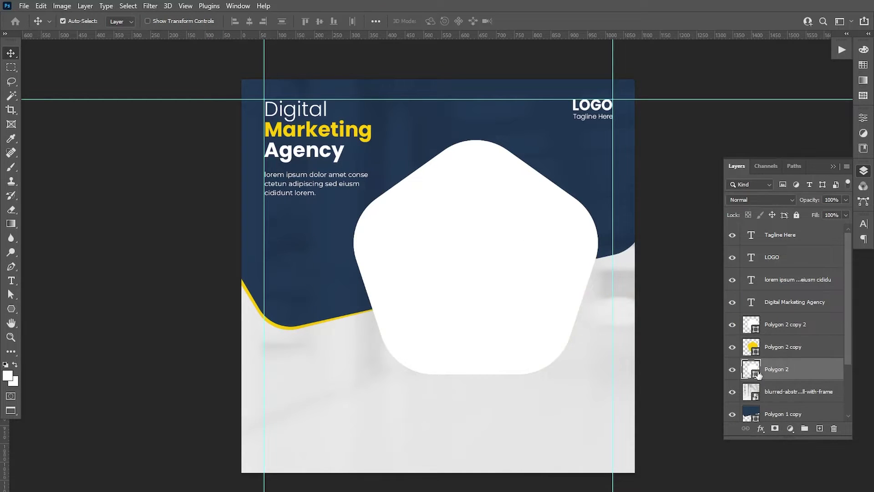
click(371, 132)
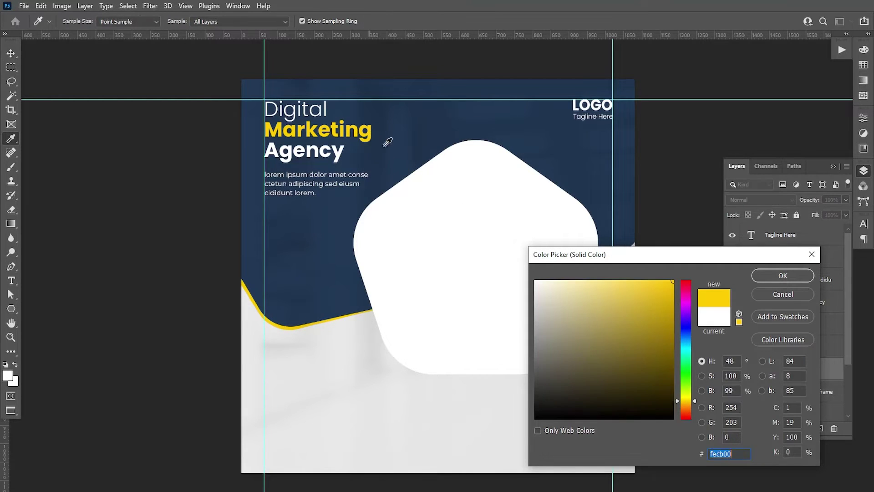
click(782, 277)
Step: Offset the two yellow pentagons slightly so they peek out behind the white one
click(775, 351)
key(ctrl+t)
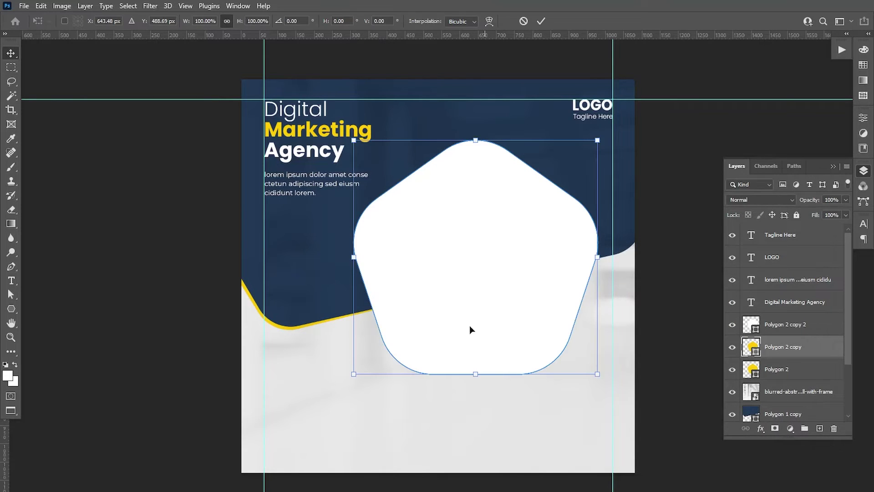
drag(419, 371, 416, 374)
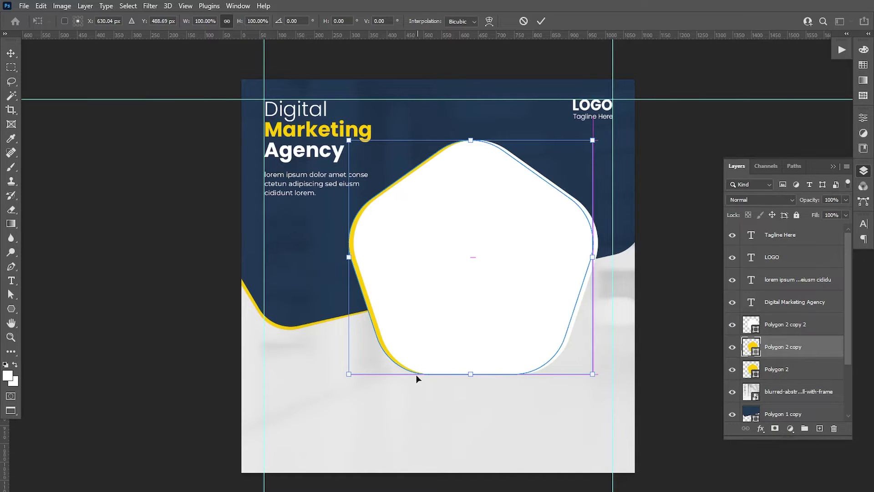
key(Down)
key(Down)
key(Down)
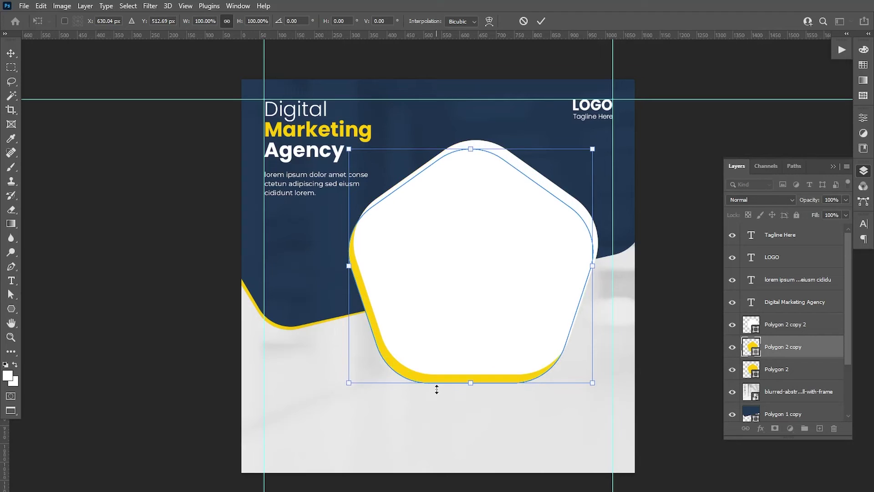
key(Return)
click(777, 369)
key(Right)
key(Right)
key(Right)
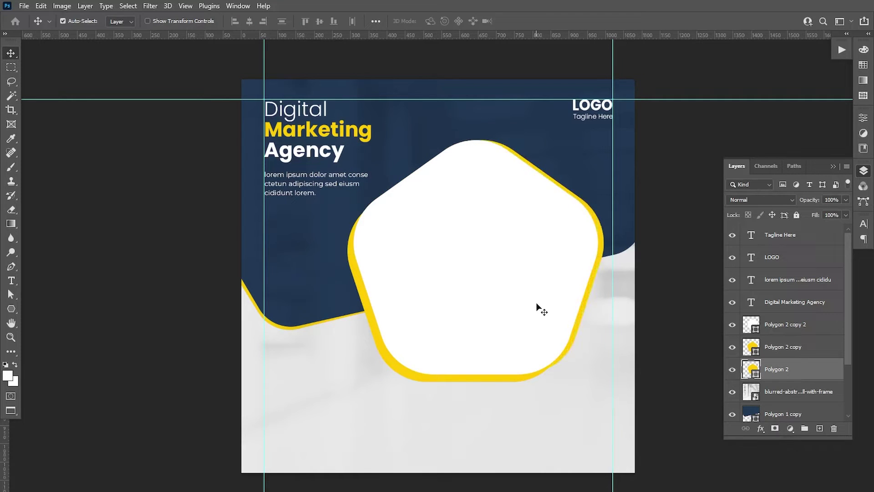
key(Up)
key(Up)
key(Up)
key(Right)
key(Right)
key(Right)
key(Right)
key(Right)
key(Right)
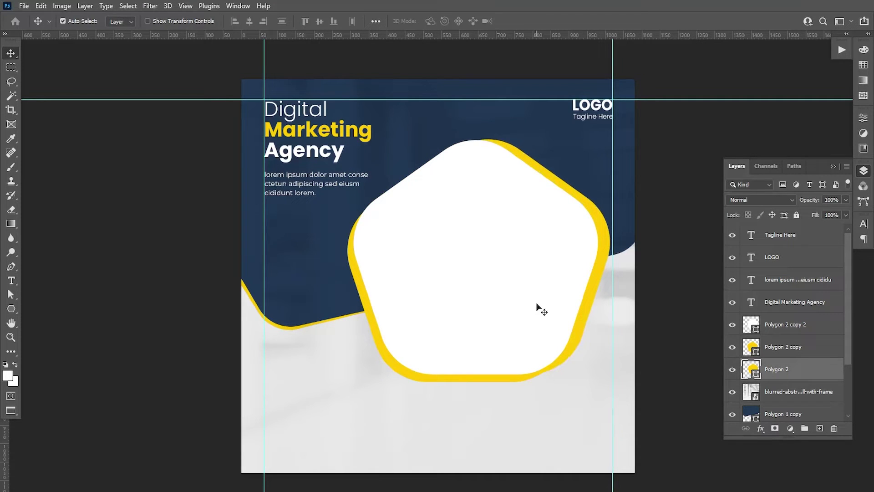
key(Down)
key(Down)
key(Down)
key(alt+bracketright)
Step: Duplicate a yellow pentagon, nudge it into place, and tilt it about -2.5 degrees
click(775, 371)
key(ctrl+j)
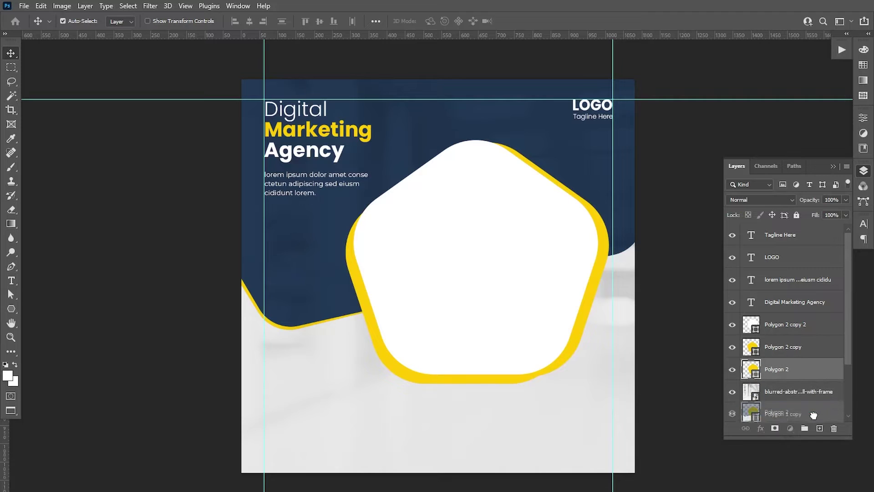
key(Up)
key(Up)
key(Up)
key(Up)
key(Up)
key(Up)
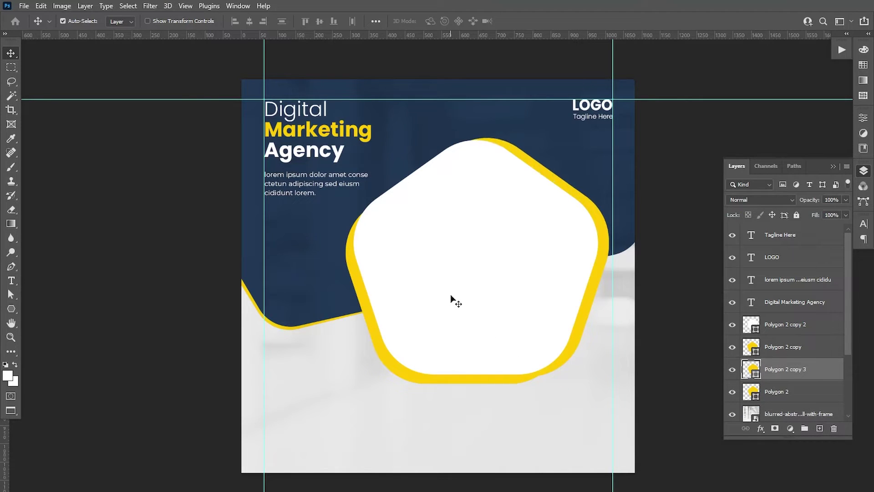
key(Up)
key(Up)
key(Up)
key(Left)
key(Left)
key(Left)
key(Left)
key(Left)
key(Left)
key(Left)
key(Left)
key(Left)
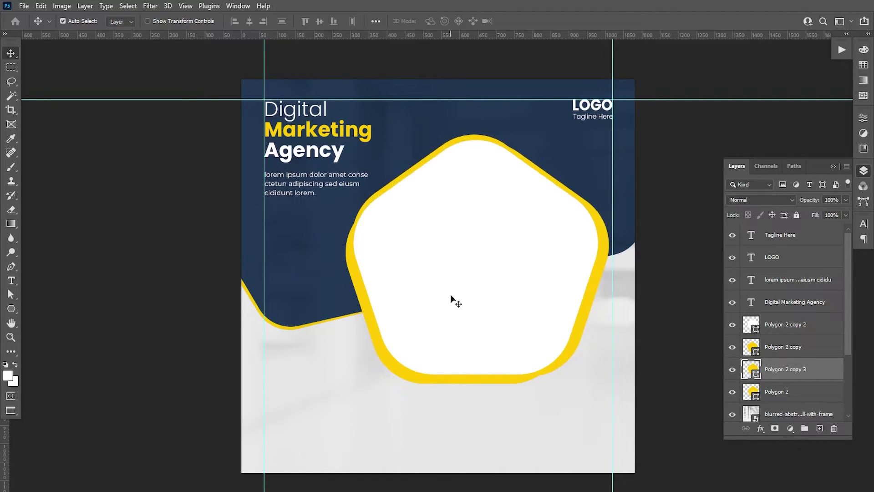
key(Down)
key(Down)
key(Down)
key(Down)
key(Down)
key(Down)
key(Down)
key(Down)
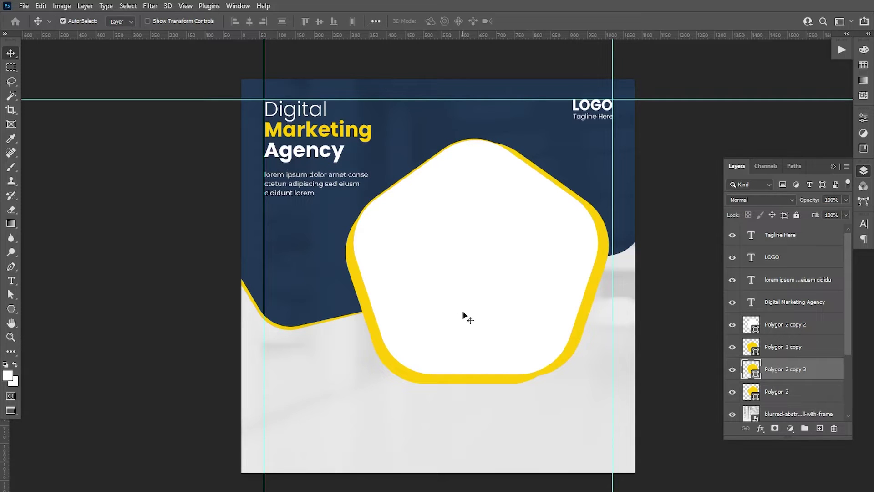
key(ctrl)
key(ctrl+t)
drag(596, 425, 616, 398)
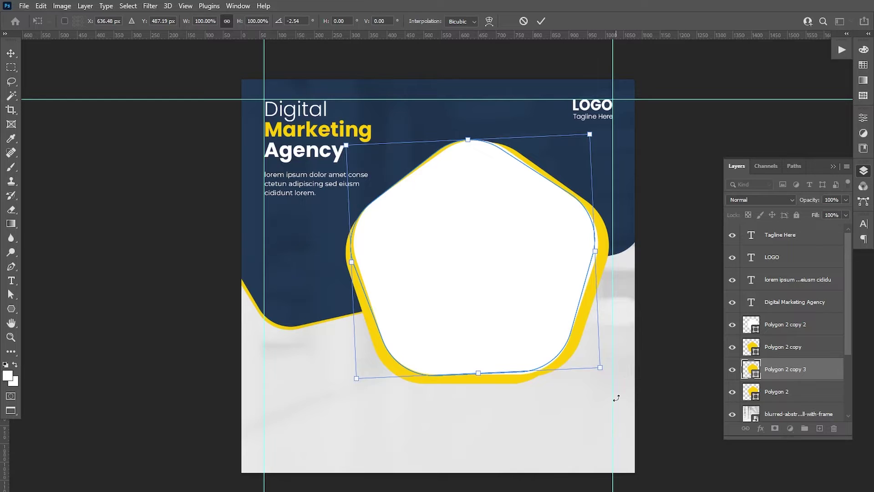
key(Return)
Step: Select all four pentagon layers and enlarge them together
click(771, 387)
shift+click(797, 369)
shift+click(783, 347)
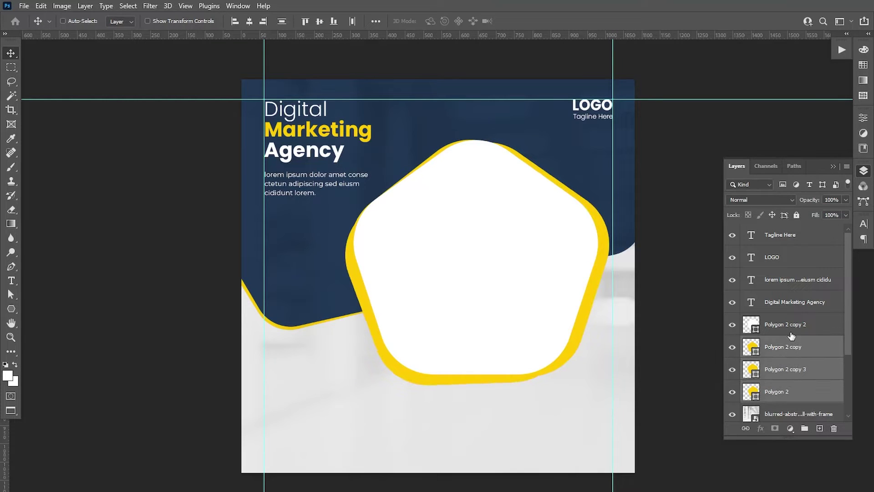
shift+click(787, 325)
key(ctrl+t)
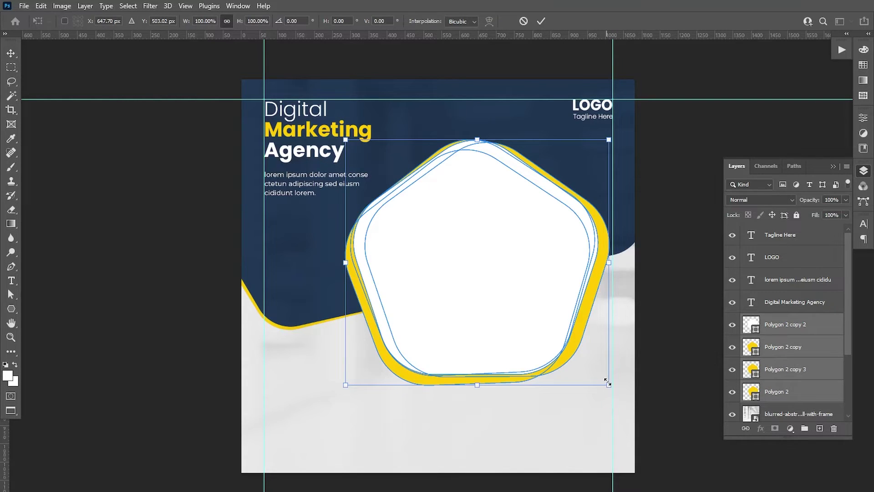
drag(610, 386, 627, 403)
key(Return)
Step: Type the two-line quote 'THE BEST GUIDELINE / FOR YOUR BUSINESS' at lower left
key(t)
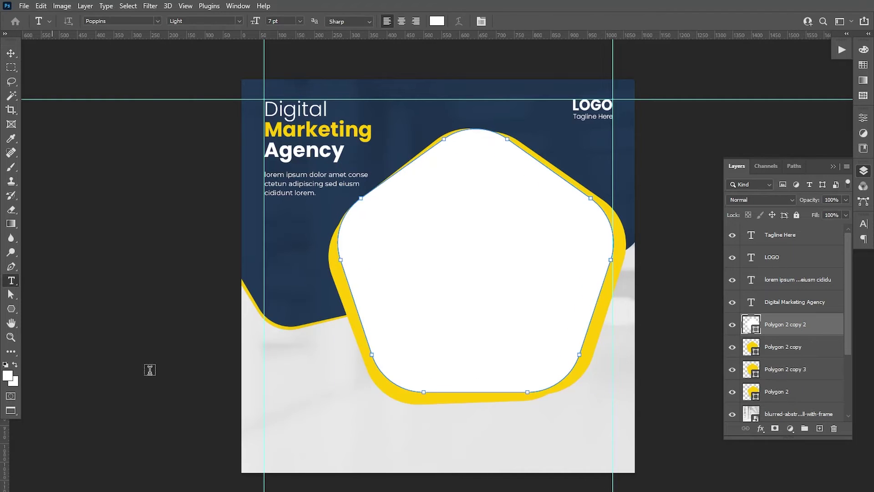
click(293, 365)
key(BackSpace)
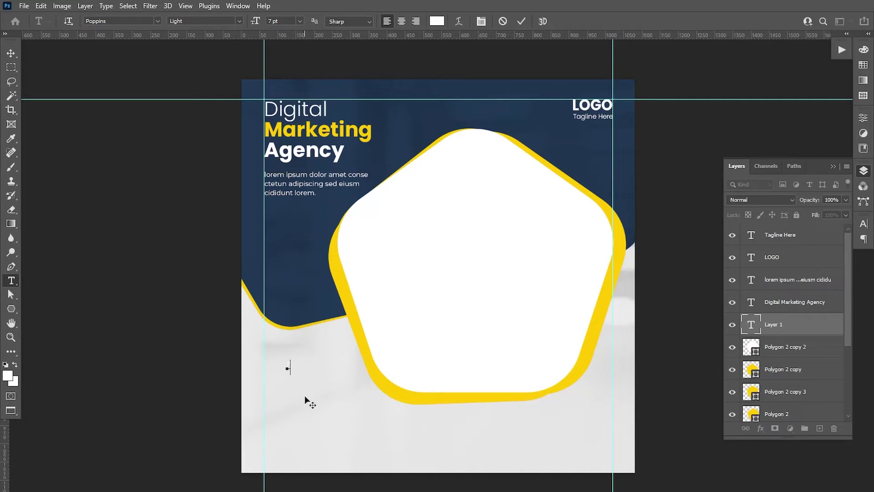
text("THE BEST)
text( GUI)
text(DELINE)
key(Return)
text(U)
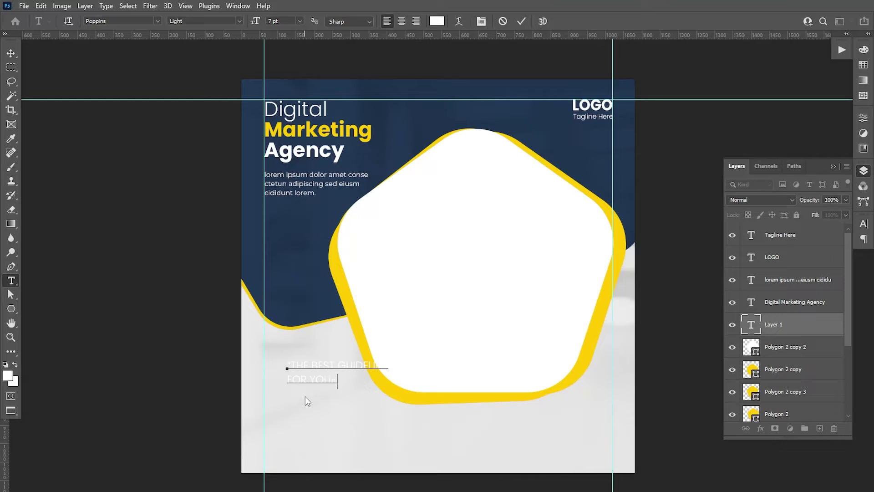
text(R BUSINESS)
Step: Make the quote navy SemiBold, commit it, and move it onto the left guide
key(ctrl+a)
click(8, 379)
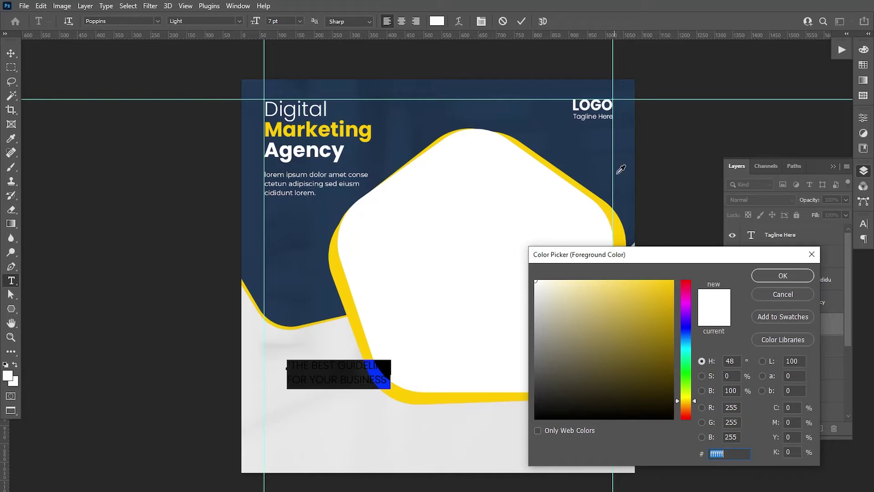
click(254, 269)
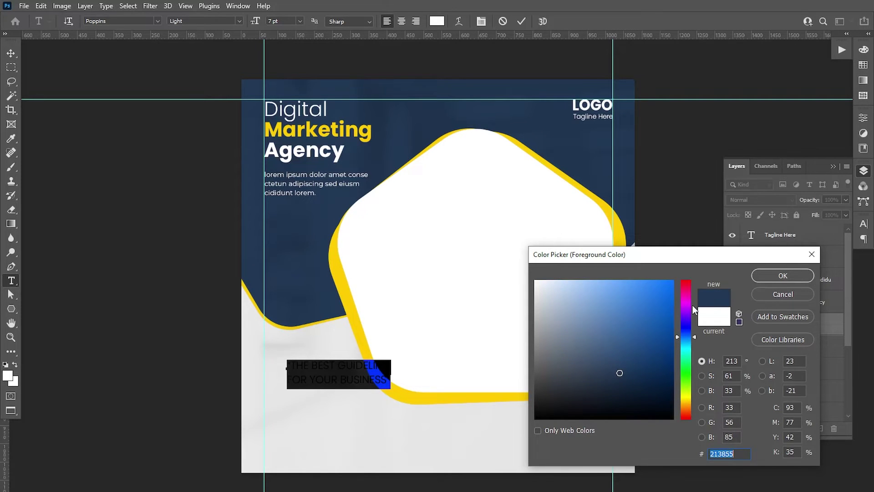
click(782, 275)
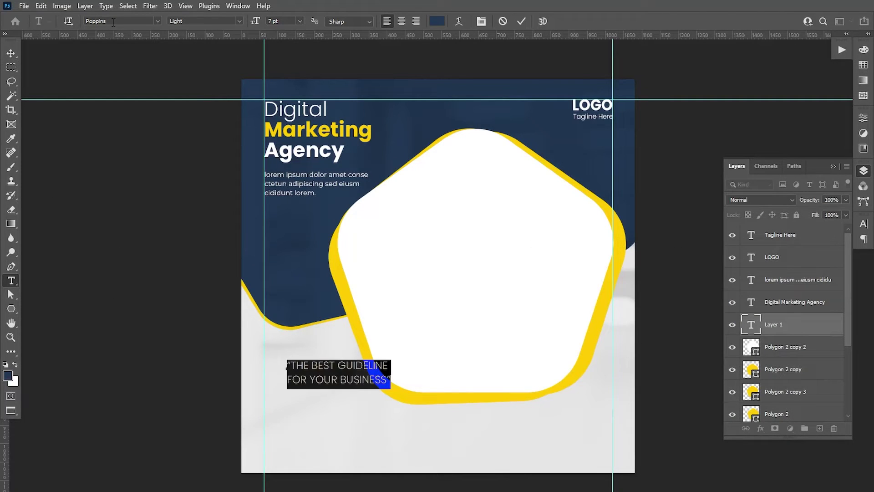
click(240, 21)
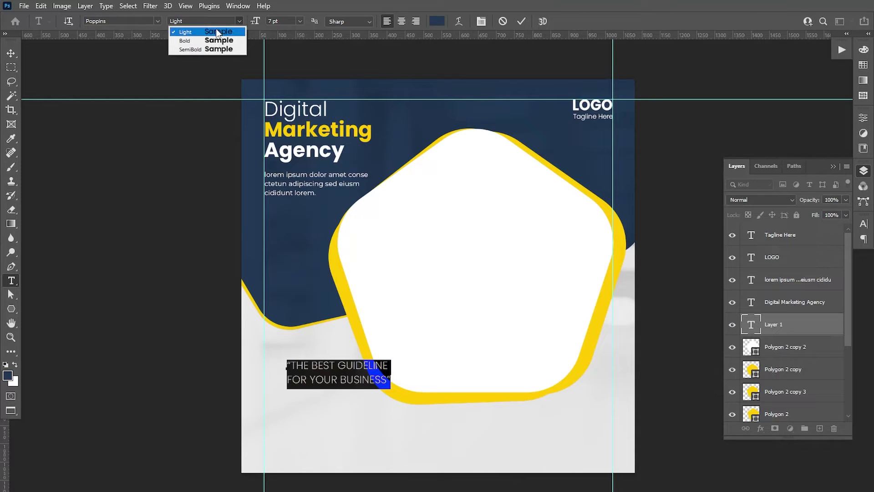
click(200, 47)
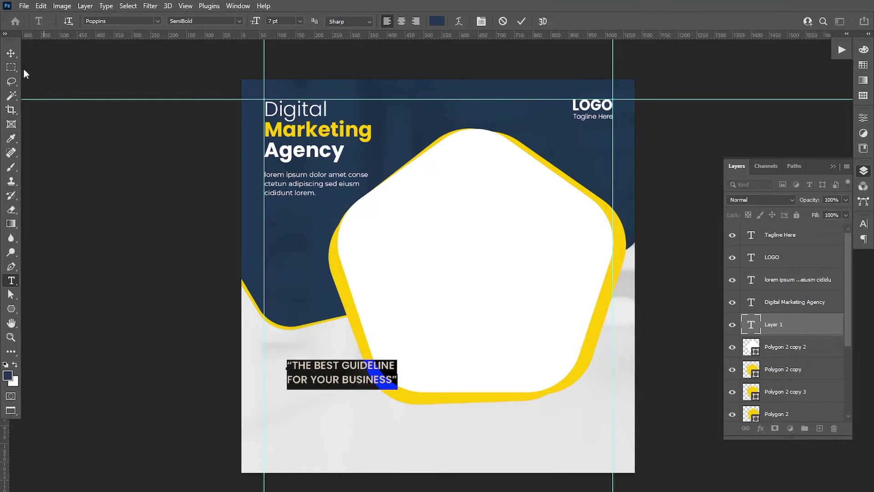
click(11, 53)
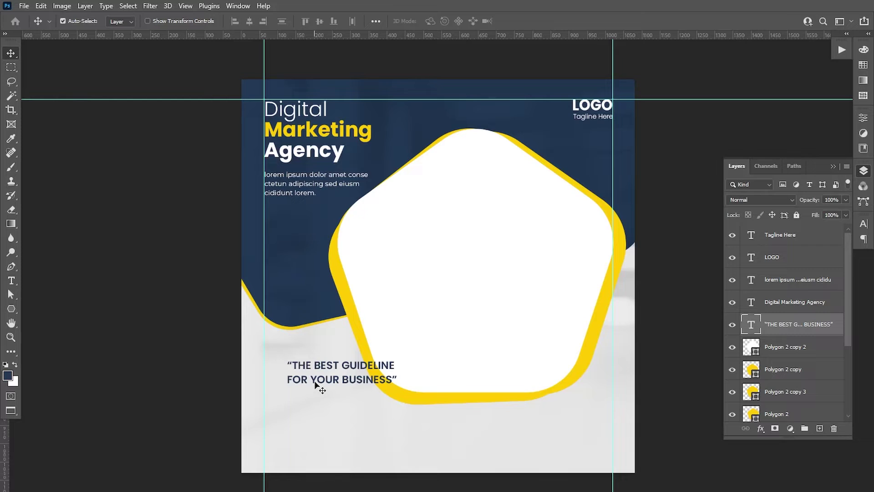
drag(315, 384, 291, 388)
Step: Rotate the four pentagon layers −8.30°, scale them to 96.26%, and nudge them into place
click(783, 347)
shift+click(783, 414)
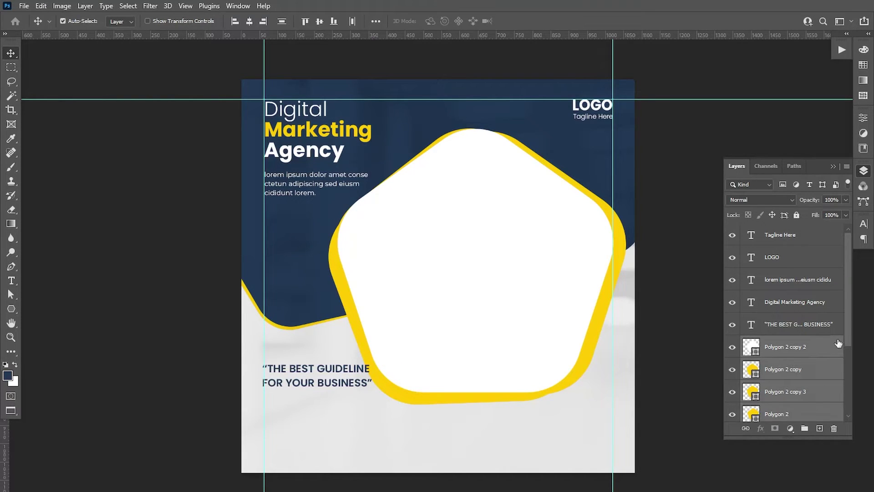
key(ctrl+t)
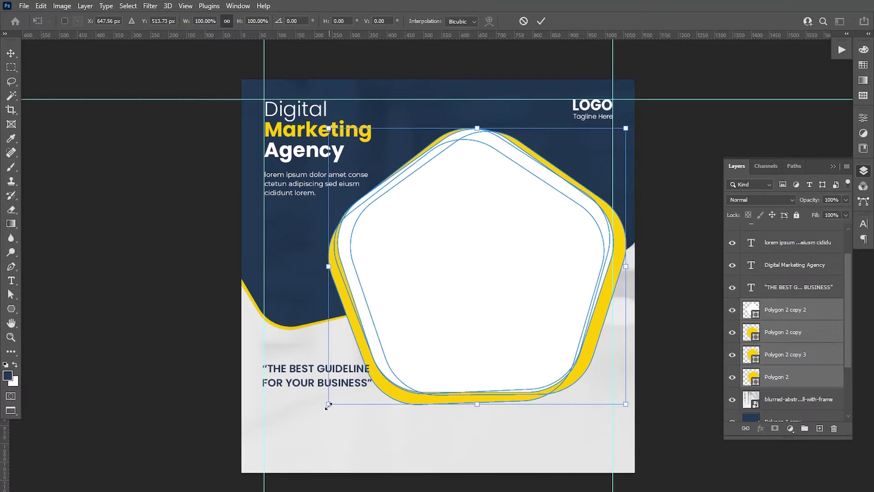
drag(666, 407, 681, 386)
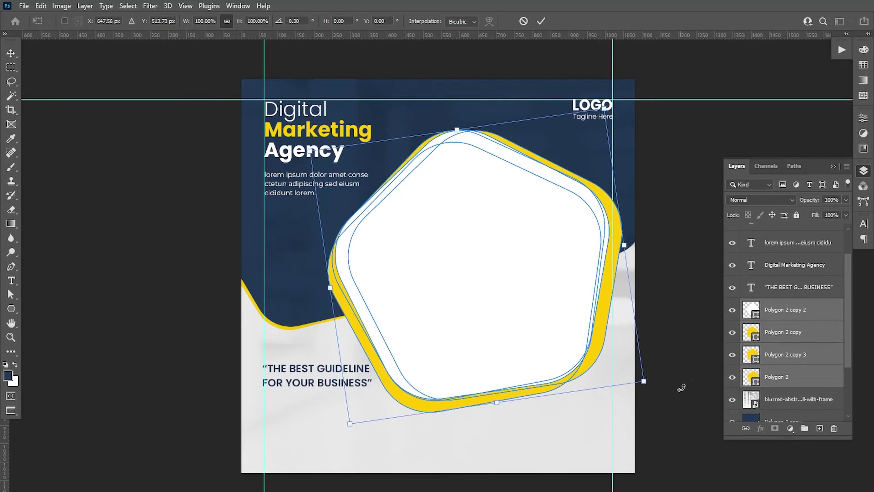
drag(348, 425, 354, 417)
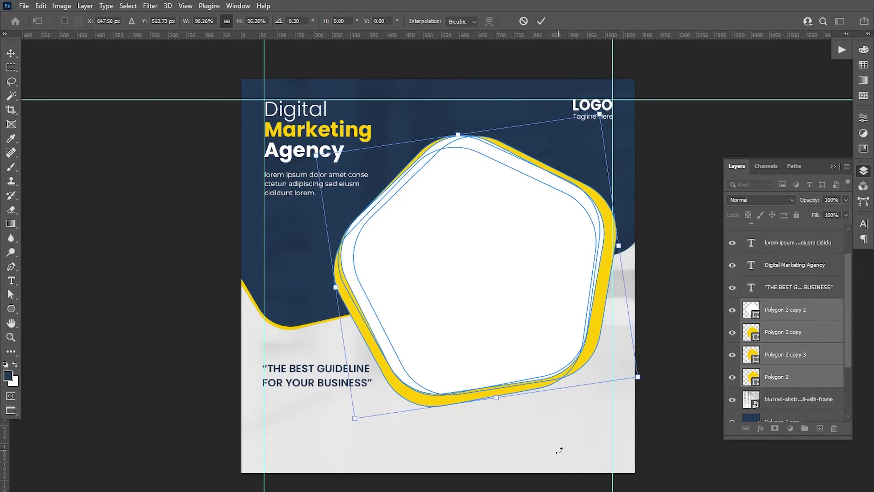
key(shift+Up)
key(shift+Up)
key(shift+Right)
key(shift+Right)
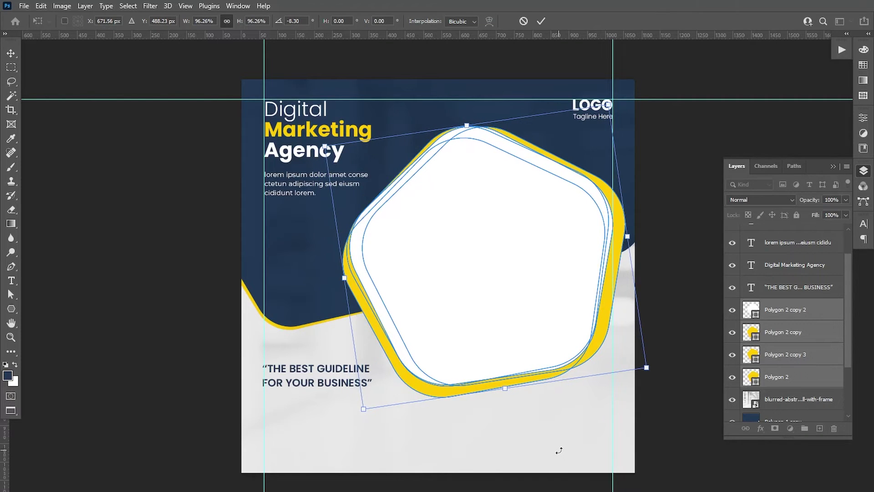
key(Left)
key(Left)
key(Left)
key(Left)
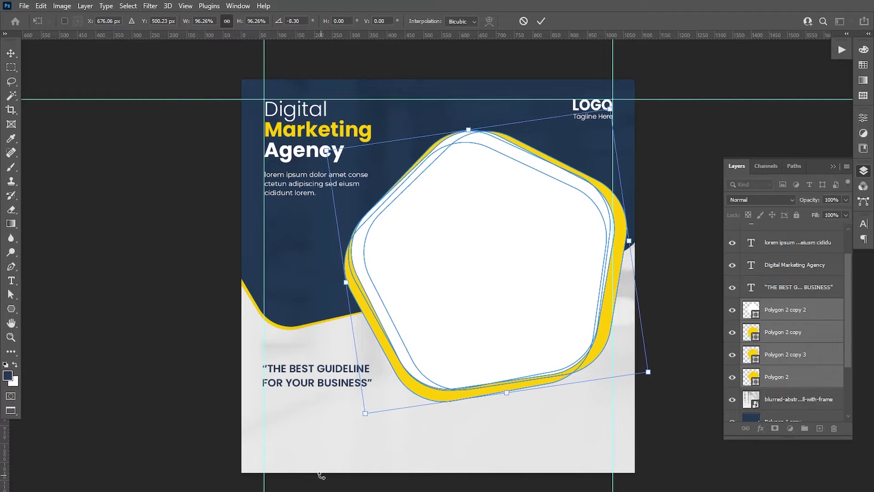
key(Return)
Step: Nudge the quote text slightly sideways and upward
drag(337, 384, 340, 386)
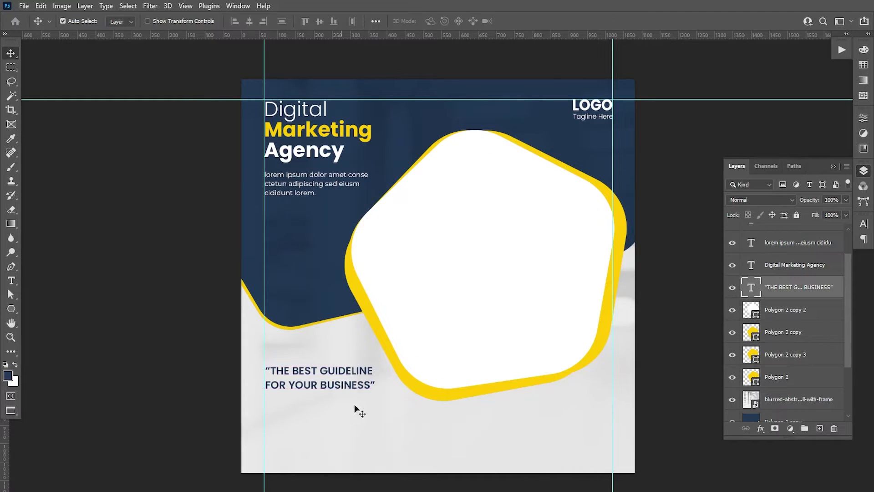
key(Left)
key(Left)
key(Left)
key(Left)
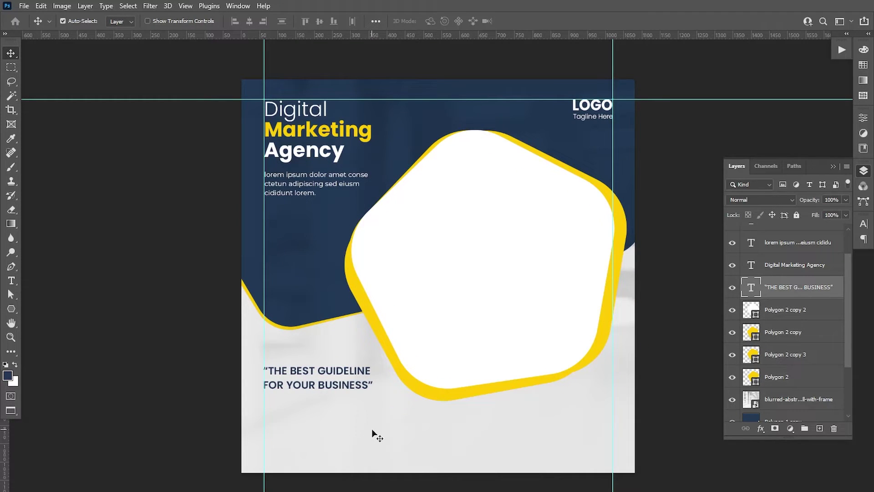
key(Up)
key(Up)
key(Up)
key(Up)
key(Up)
key(Up)
key(Up)
key(Up)
key(Up)
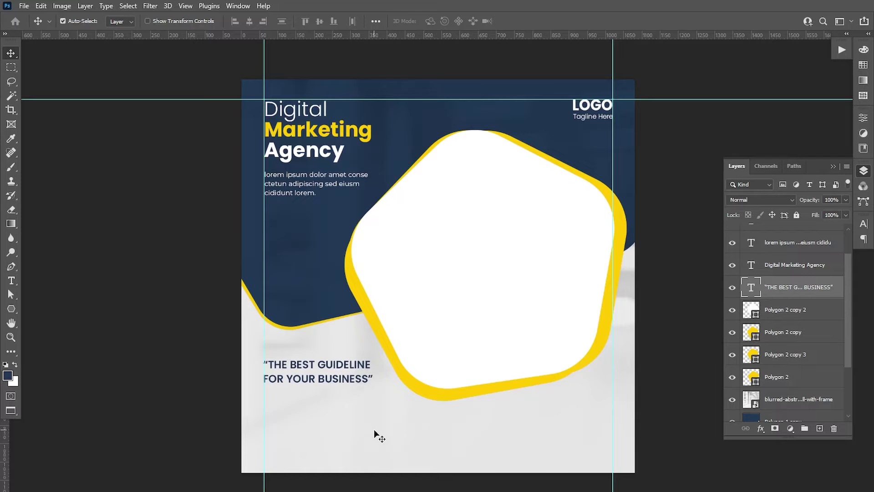
scroll(374, 430, up, 3)
Step: Place the contact icon as an embedded image, shrunk to about 14.8% at lower left
click(22, 6)
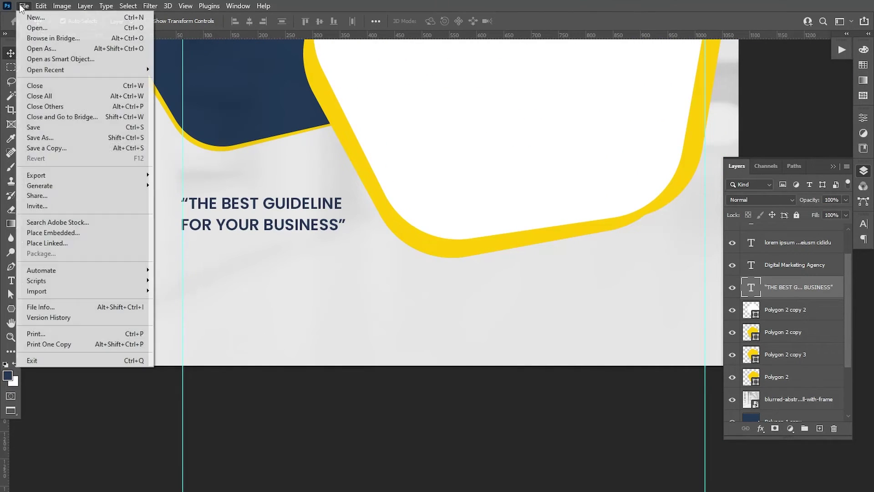
click(67, 233)
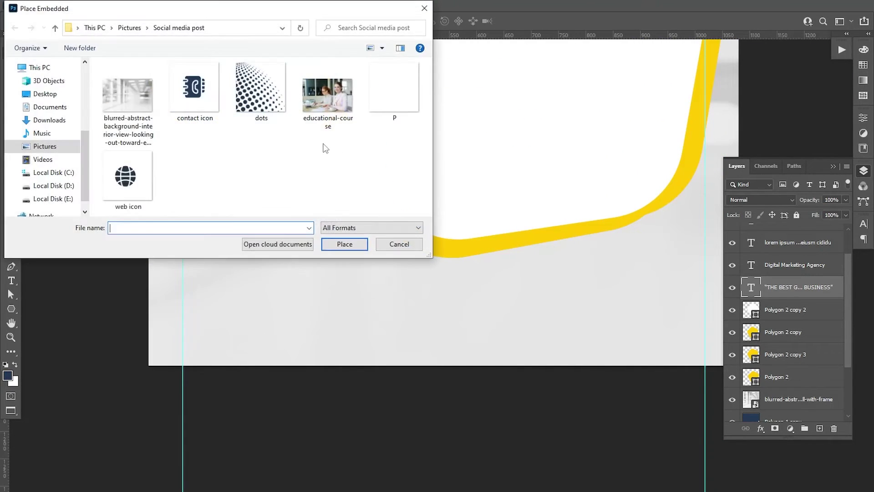
click(195, 88)
click(345, 244)
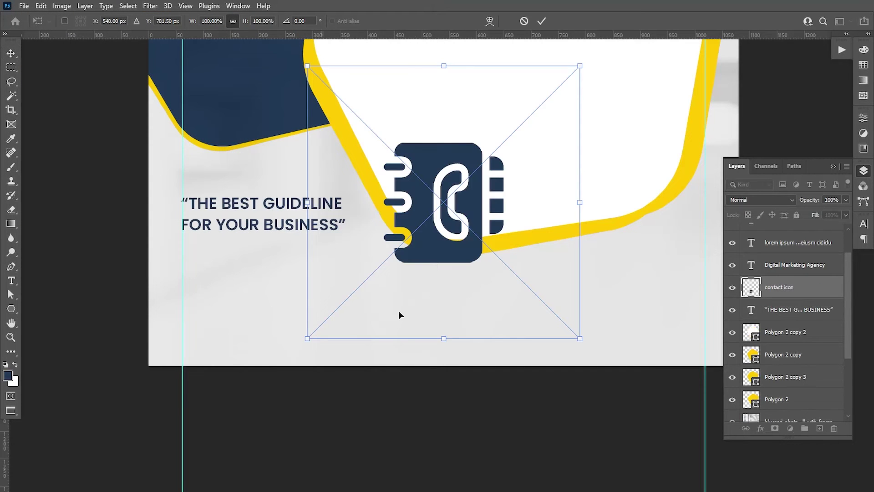
mouse_move(398, 311)
mouse_down()
mouse_move(380, 279)
mouse_move(247, 345)
mouse_up()
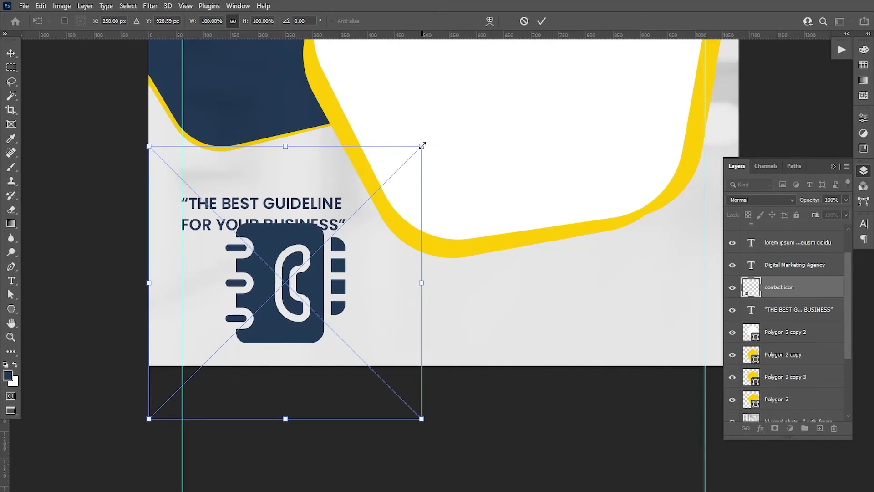
mouse_move(422, 146)
mouse_down()
mouse_move(315, 253)
mouse_move(231, 297)
mouse_move(195, 328)
mouse_up()
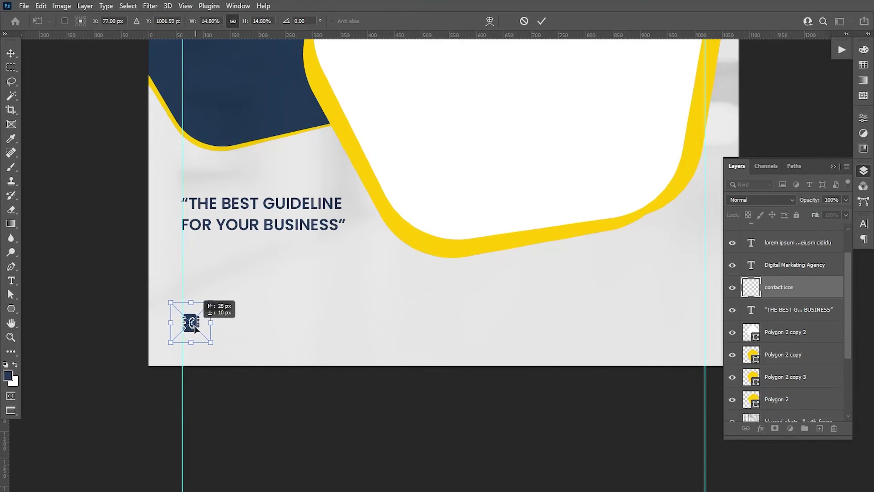
click(541, 21)
Step: Add a horizontal guide and align the contact icon against the guides
drag(363, 35, 314, 338)
alt+scroll(206, 339, up, 2)
drag(207, 339, 214, 324)
key(ctrl+t)
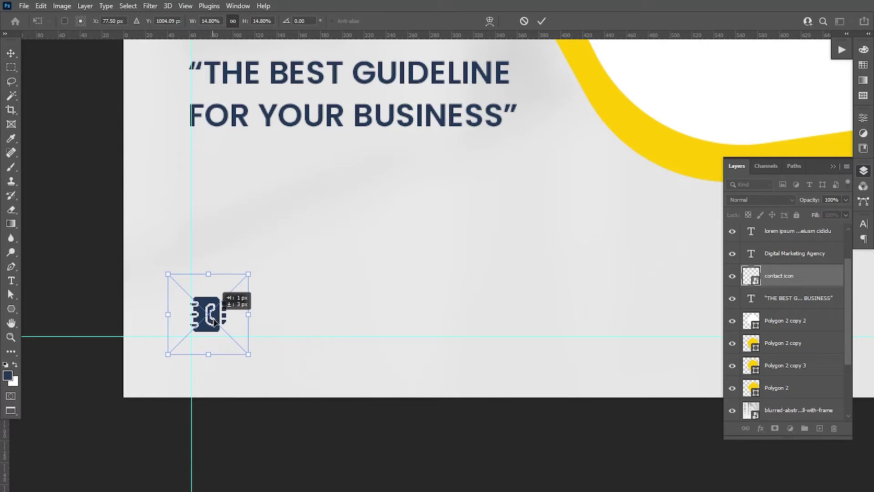
click(540, 21)
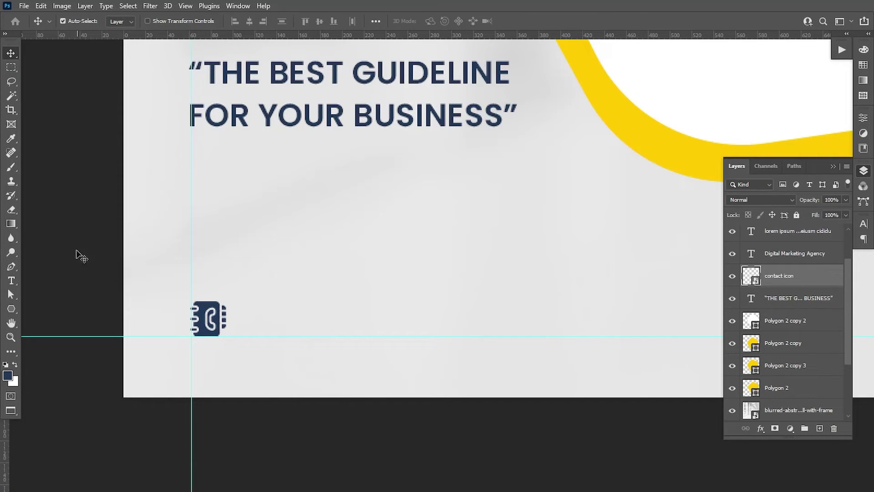
Step: Type 'For more information' beside the icon with a placeholder phone number underneath
click(11, 281)
click(305, 310)
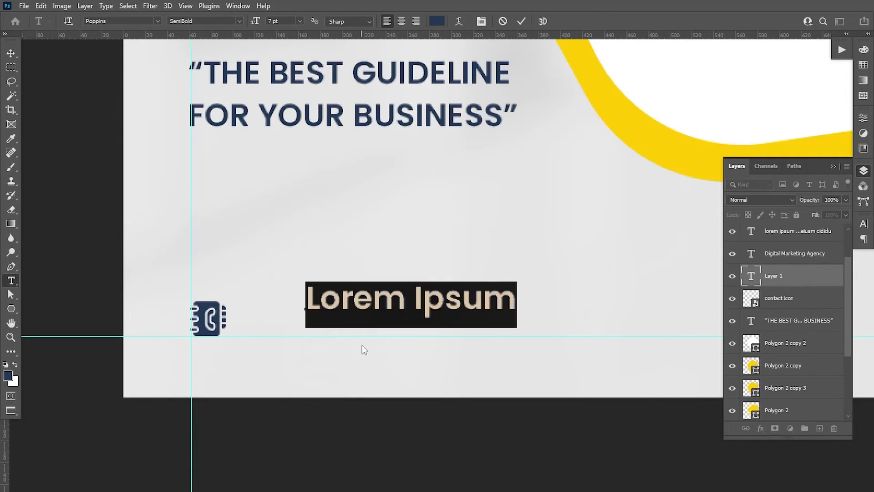
text(For moprt)
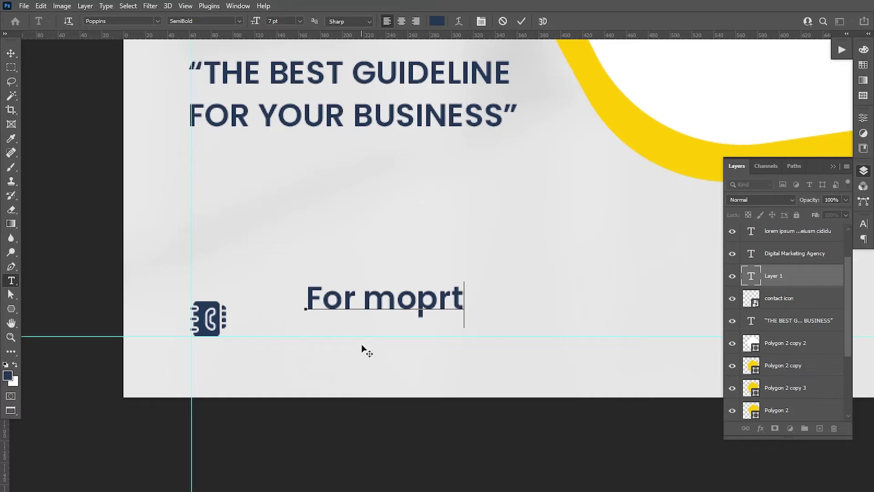
text(e)
key(BackSpace)
key(BackSpace)
key(BackSpace)
key(BackSpace)
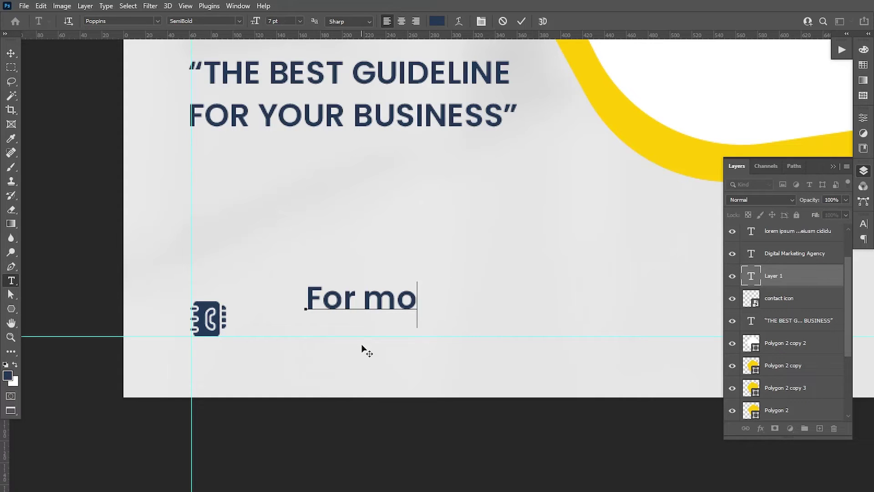
text(re informati)
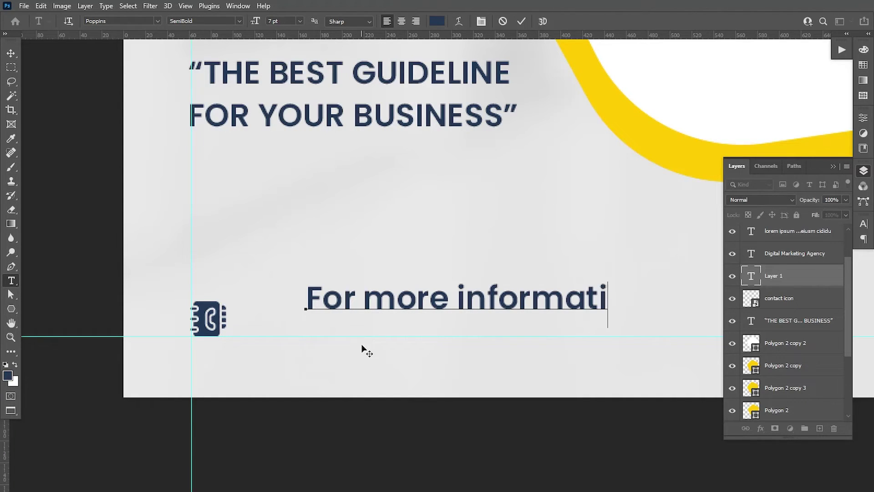
text(on)
key(Return)
text(000 )
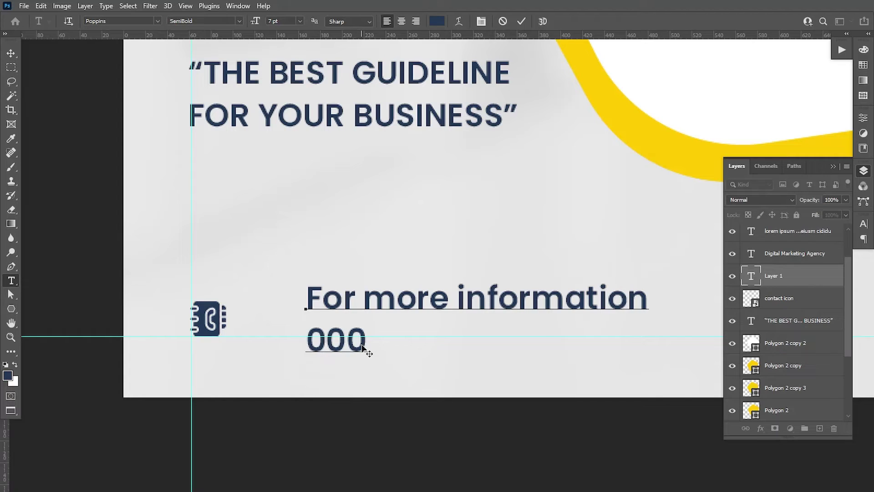
text(123 4)
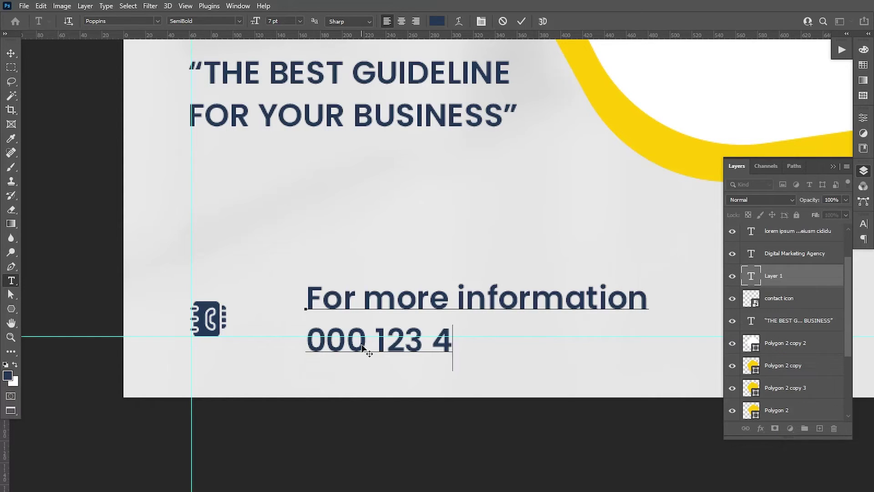
text(56 789)
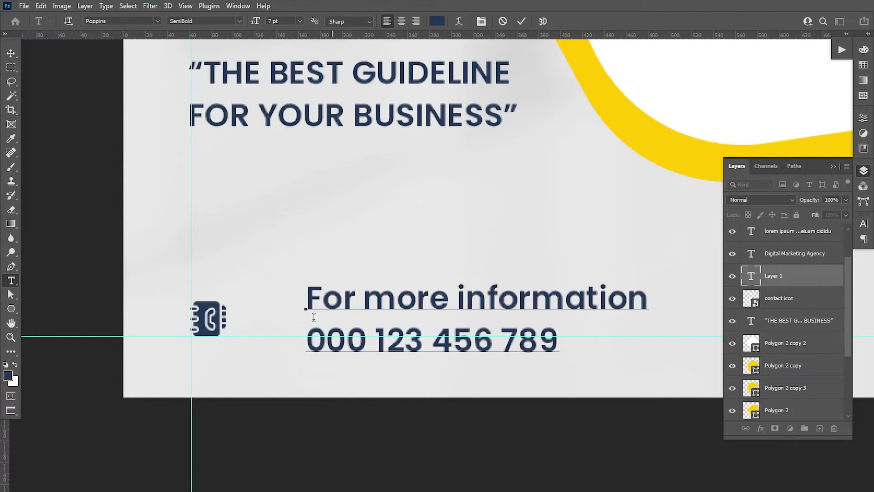
drag(314, 317, 710, 308)
click(353, 305)
Step: Set the contact text to Montserrat, make the phone number SemiBold, and reduce line spacing
drag(310, 295, 698, 299)
click(863, 223)
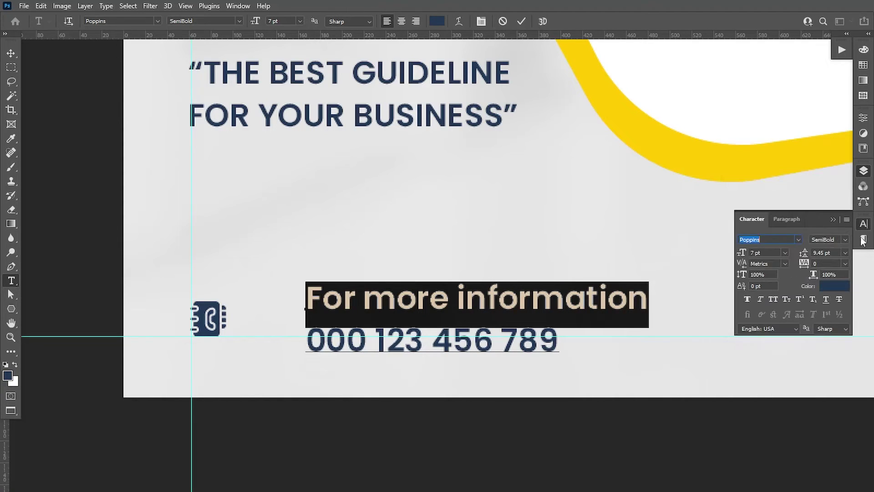
drag(307, 296, 560, 345)
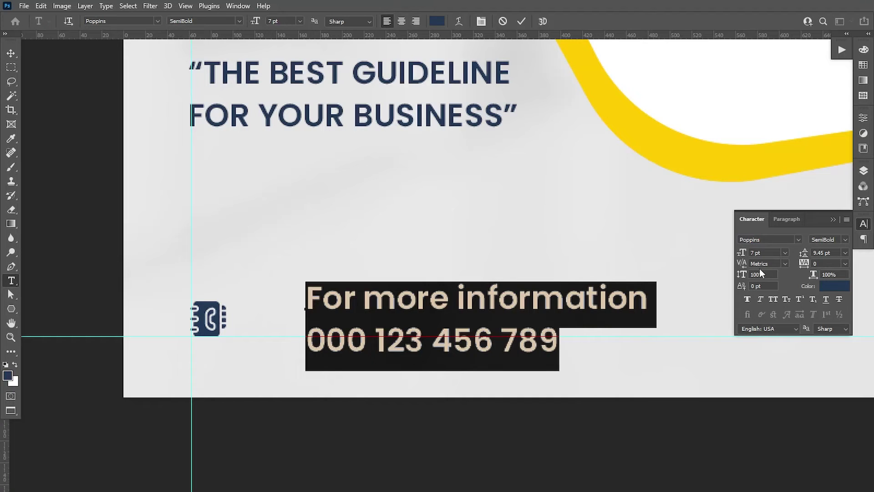
text(mon)
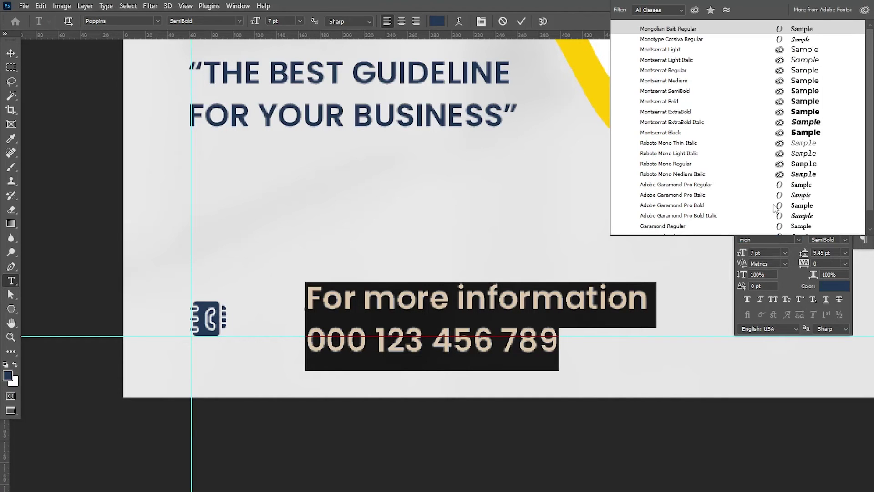
click(679, 82)
drag(306, 361, 646, 368)
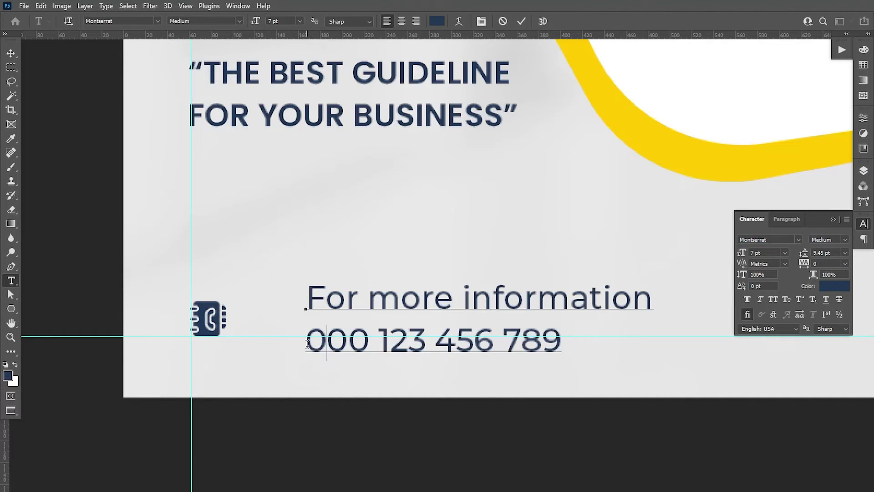
click(827, 240)
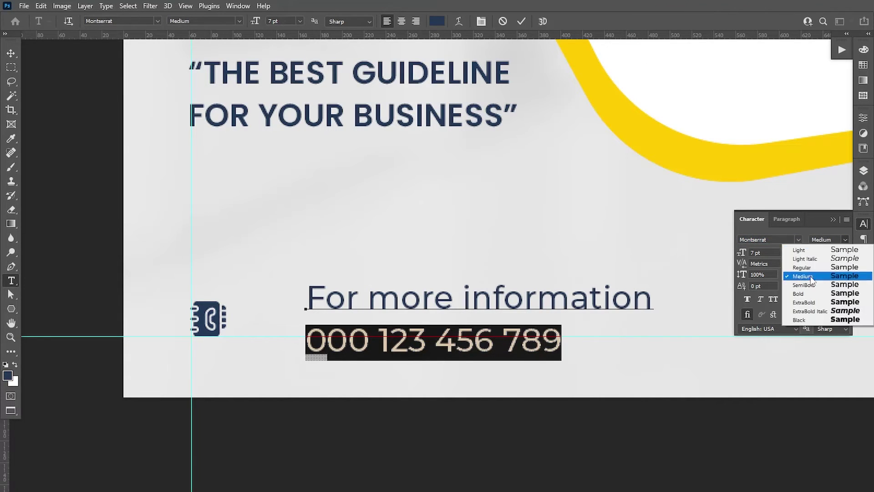
click(808, 293)
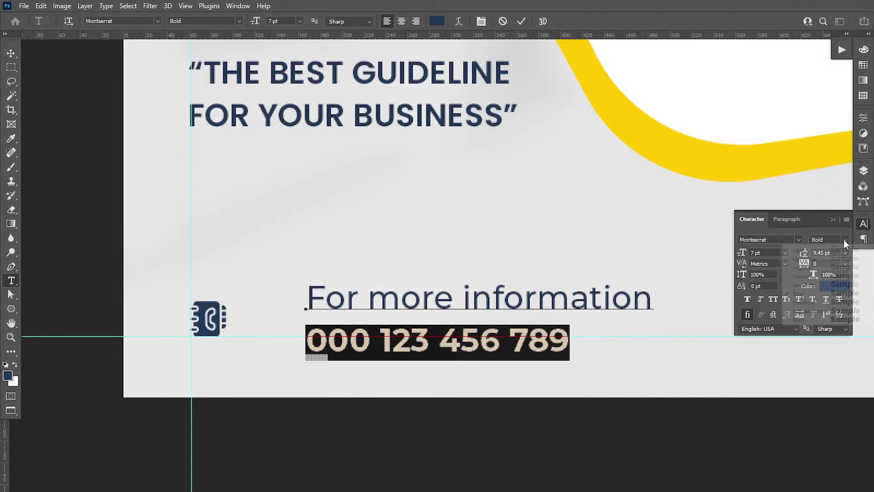
click(843, 240)
click(810, 284)
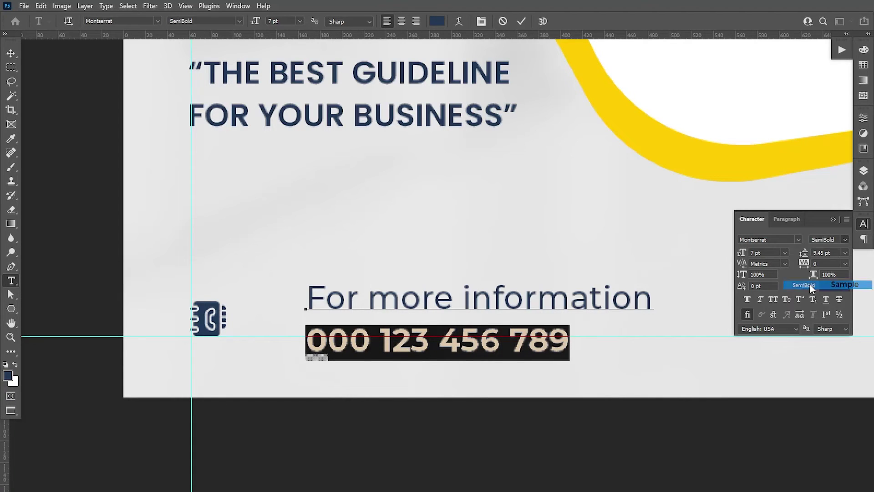
drag(806, 254, 805, 256)
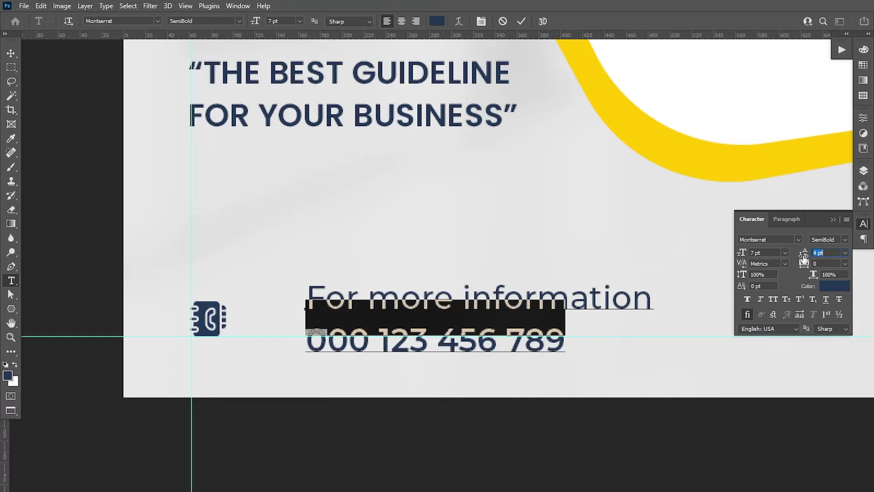
key(ctrl+Return)
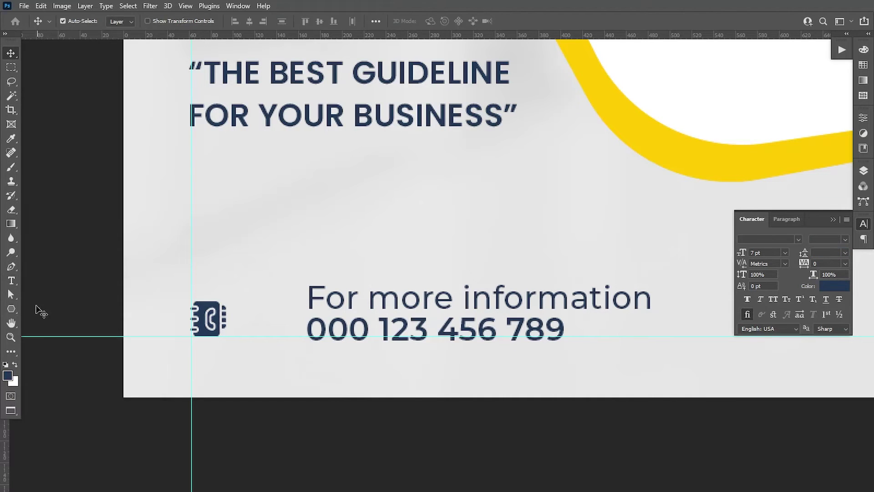
Step: Shrink the 'For more information' line to 6 pt and move the text beside the icon
drag(310, 295, 653, 299)
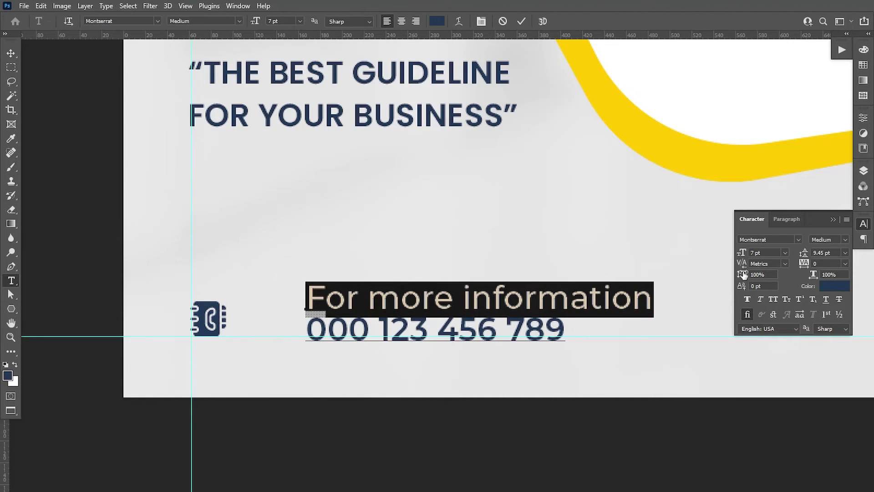
drag(742, 253, 754, 257)
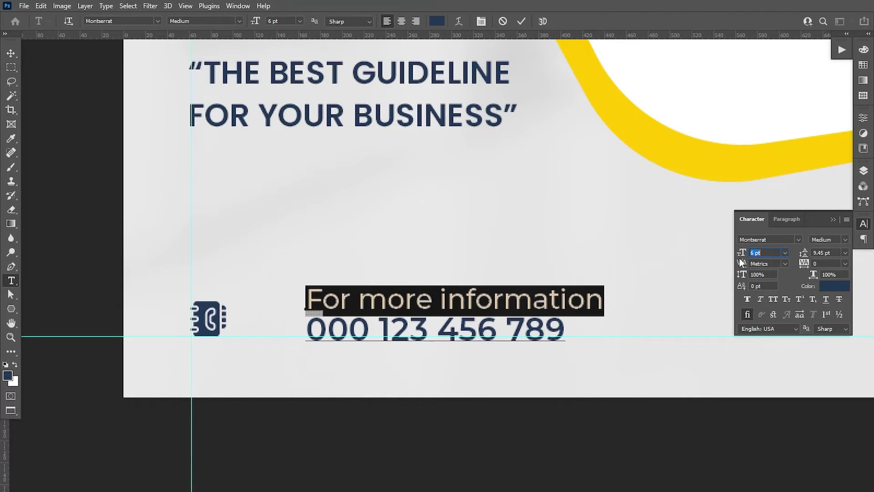
key(ctrl+Return)
key(v)
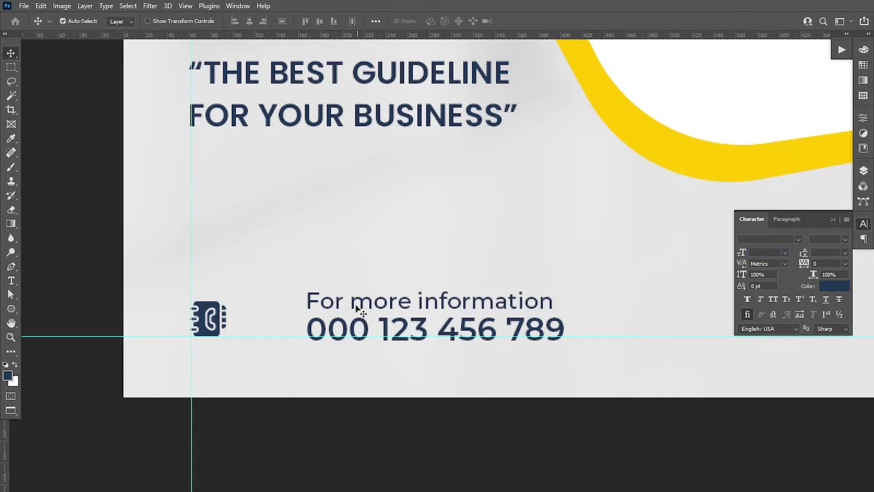
drag(354, 305, 281, 302)
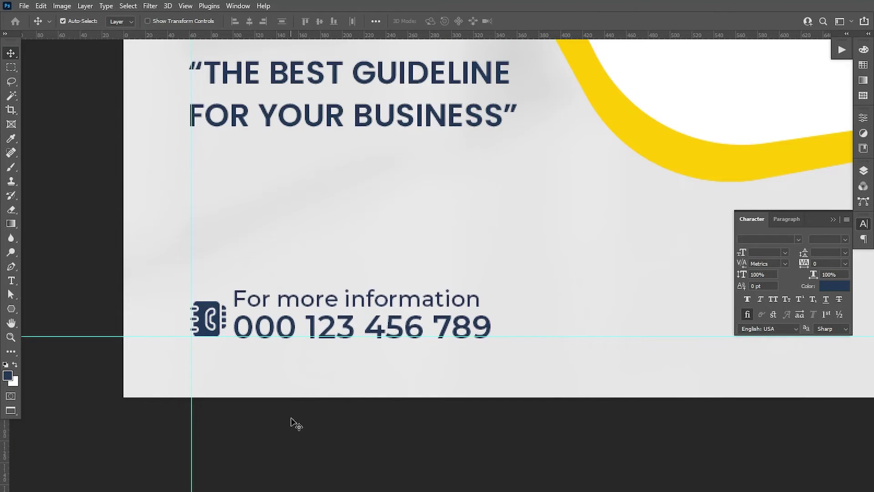
key(Right)
key(Right)
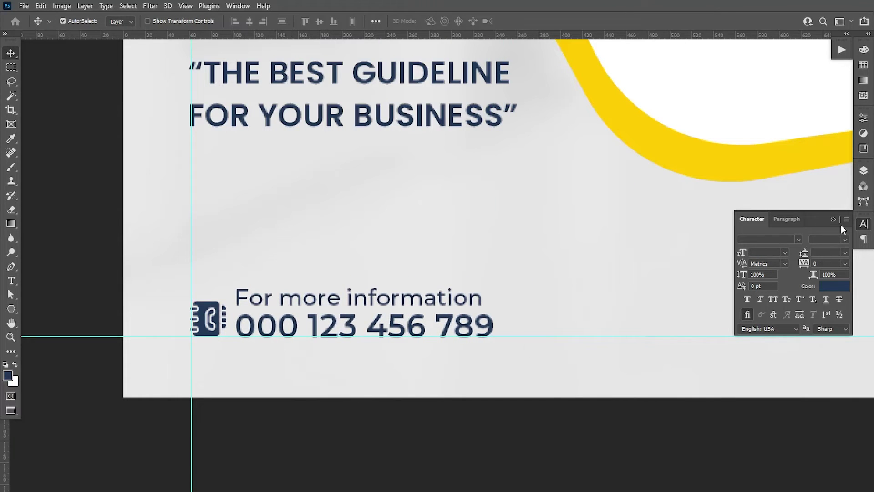
Step: Enlarge the contact icon to about 97 px (19.3%), raise it, and shift the text 22 px right
click(863, 170)
click(779, 297)
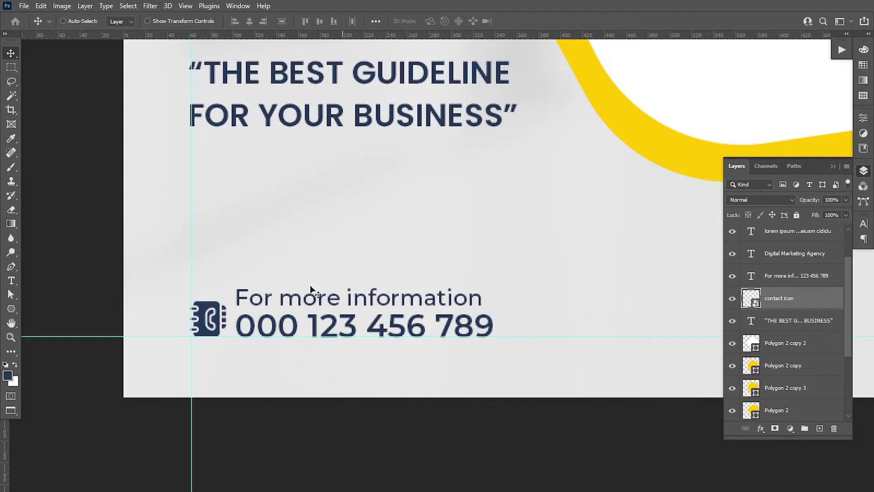
key(ctrl+t)
drag(250, 277, 259, 264)
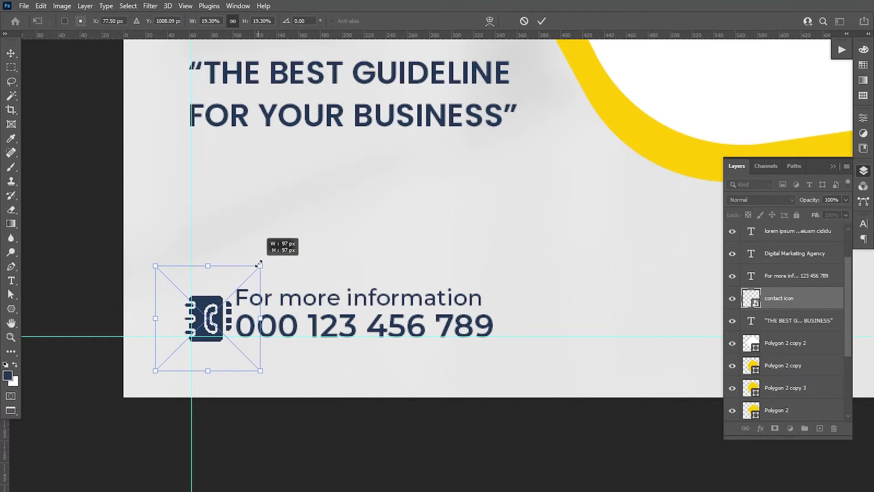
click(541, 21)
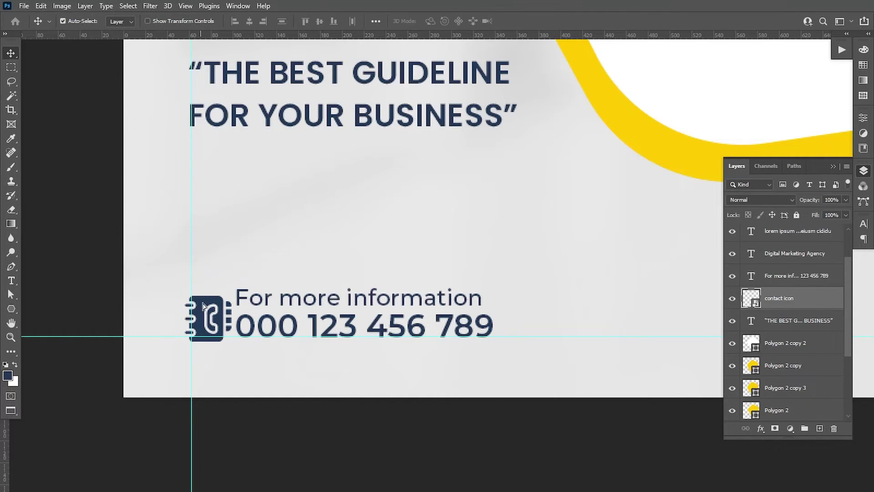
drag(201, 310, 207, 303)
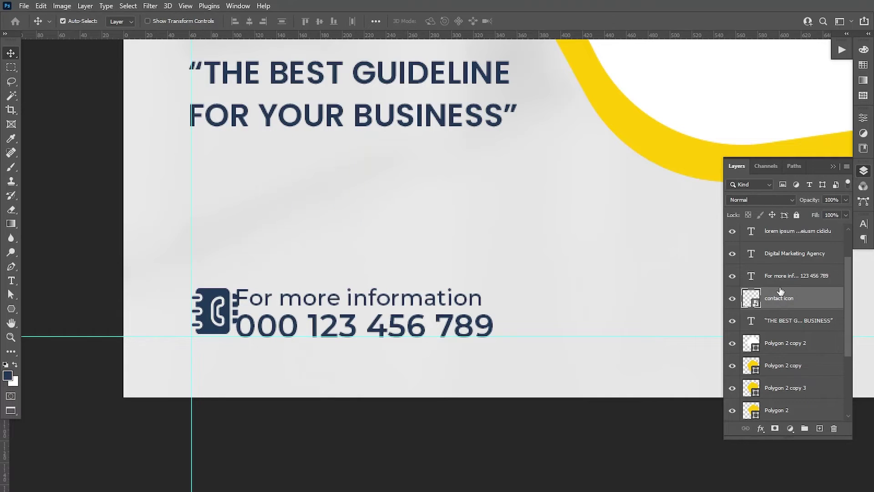
drag(282, 298, 292, 298)
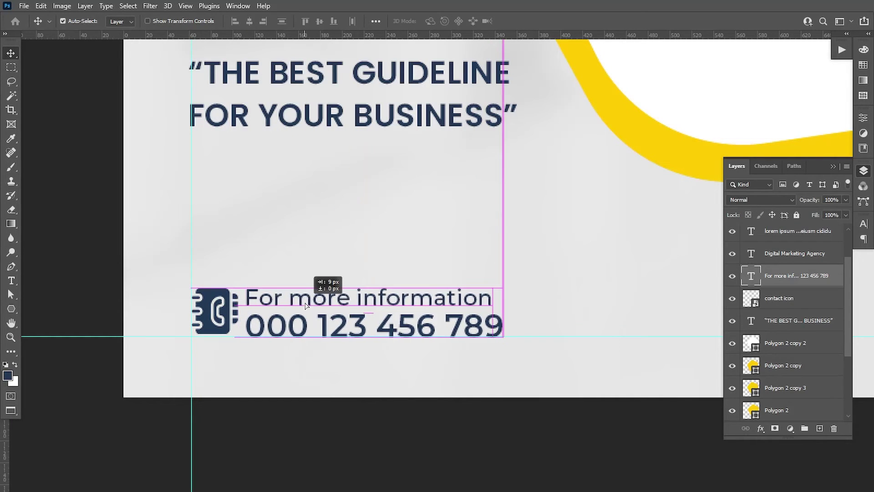
Step: Select both contact lines and set their leading to 6 pt
click(863, 227)
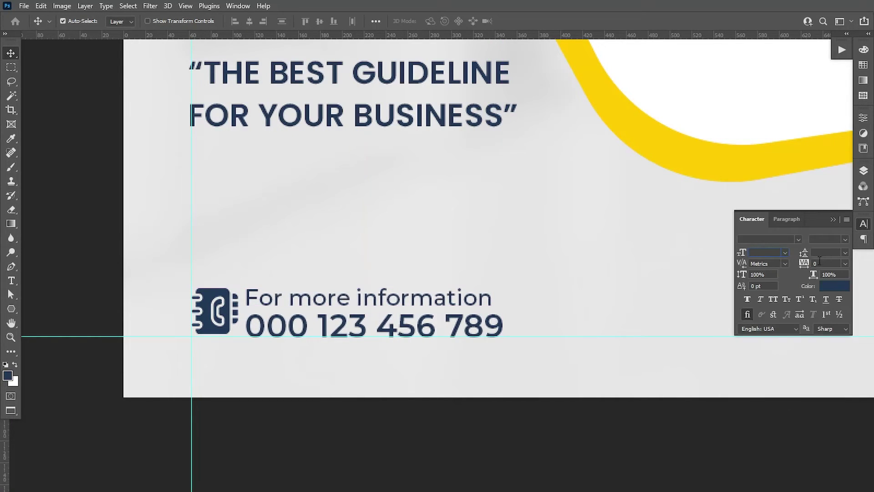
click(12, 280)
drag(248, 294, 513, 341)
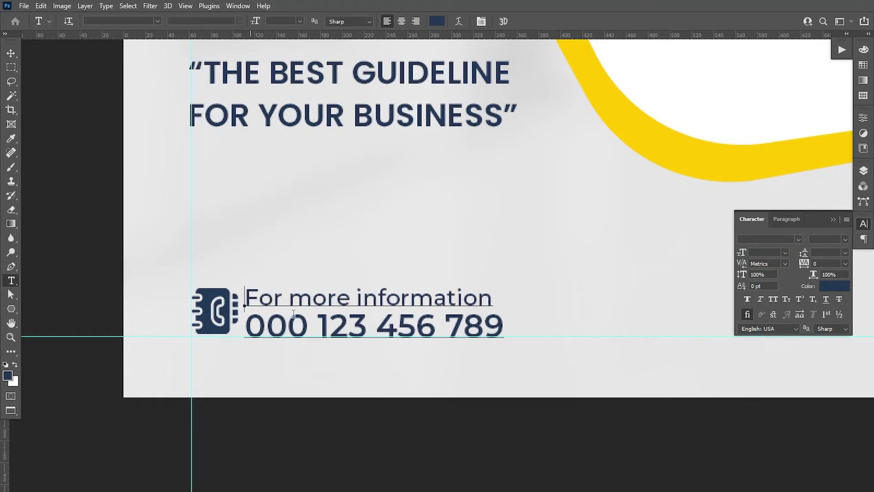
click(845, 254)
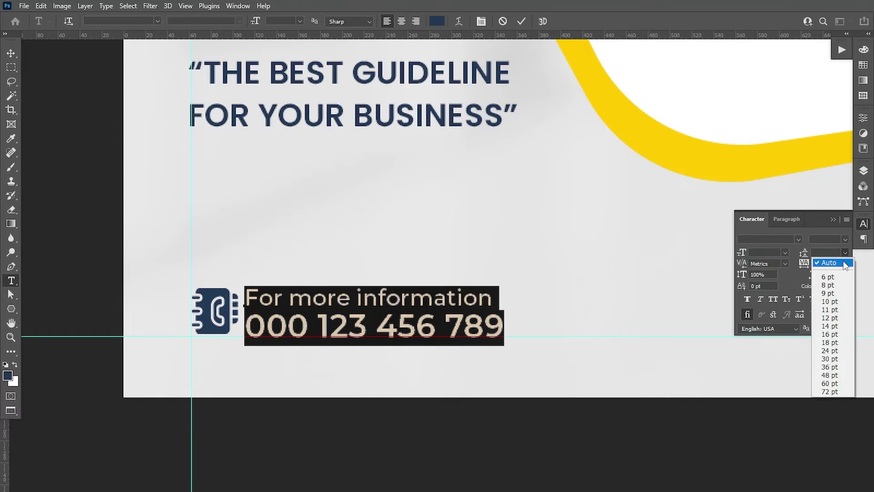
click(833, 289)
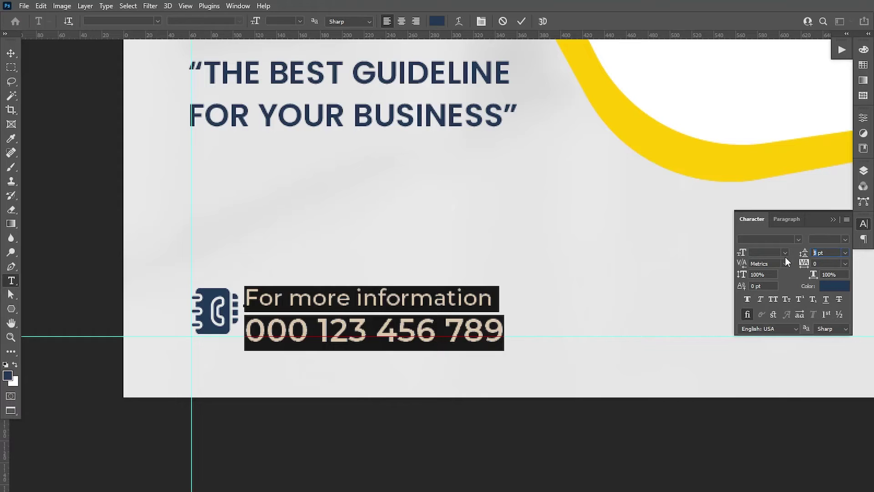
key(Down)
key(Down)
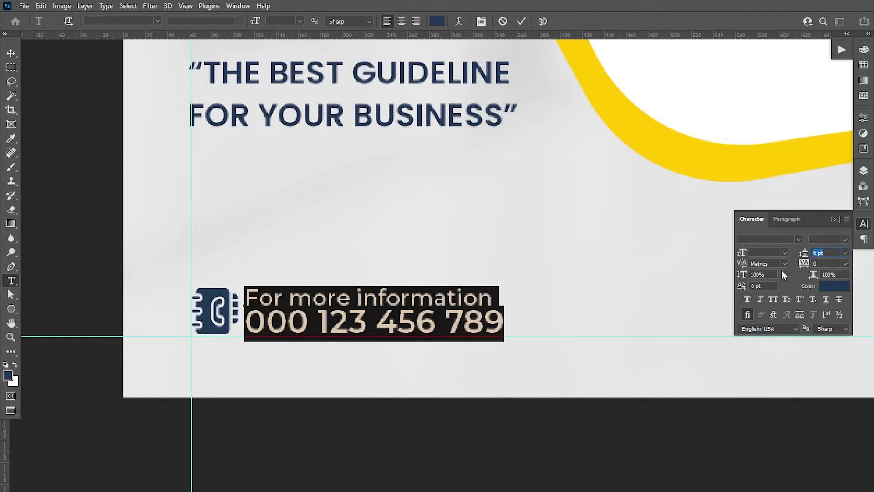
click(11, 67)
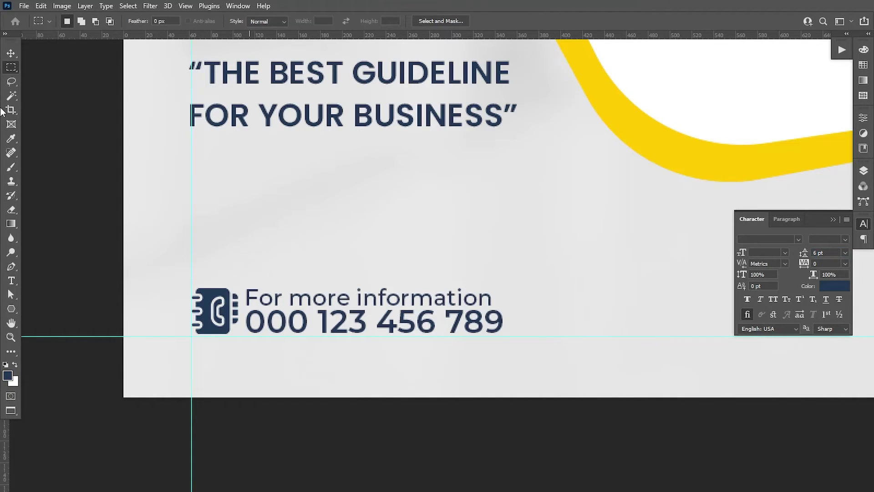
click(11, 53)
Step: Scale the contact text down slightly and nudge it in line with the icon
scroll(419, 387, down, 3)
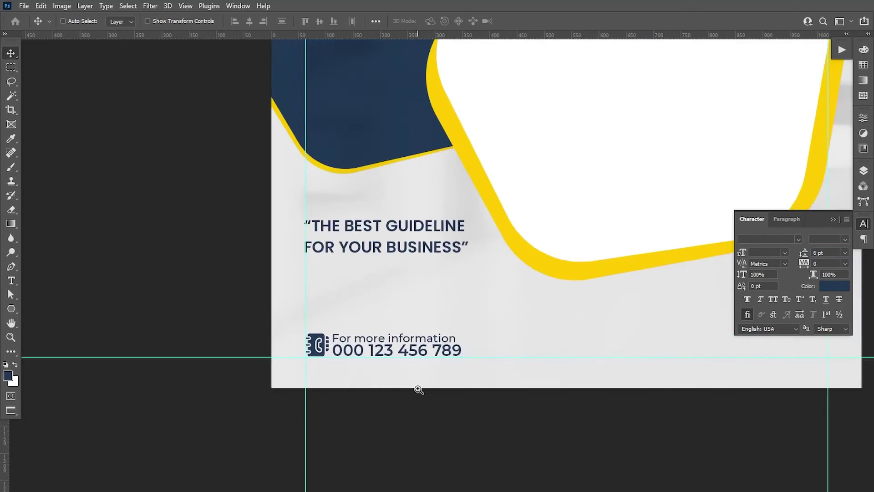
scroll(419, 389, up, 3)
key(ctrl+t)
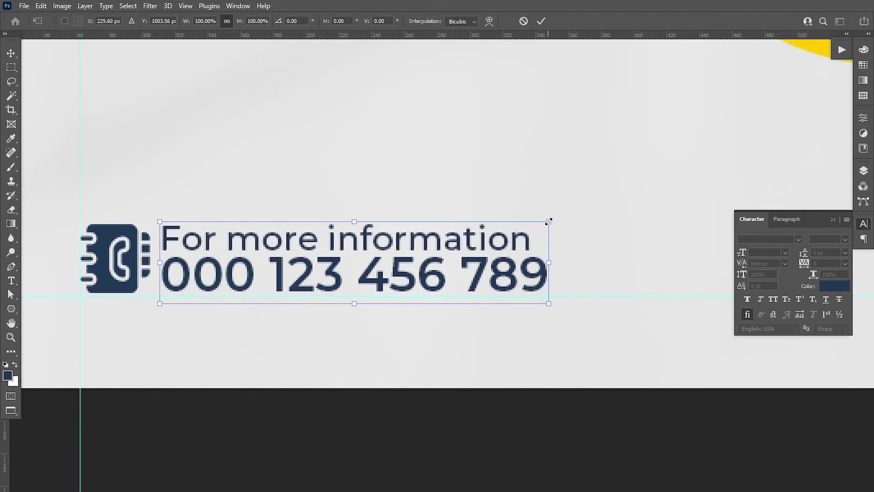
drag(549, 222, 528, 229)
click(541, 21)
drag(191, 273, 196, 271)
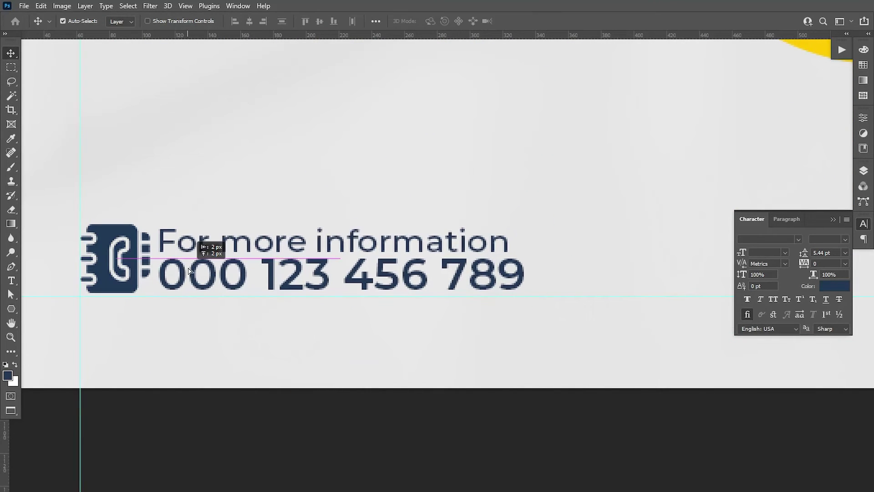
Step: Select the quote layer and lower it a few pixels with arrow-key nudges
scroll(270, 394, down, 3)
scroll(270, 395, down, 2)
scroll(270, 394, down, 1)
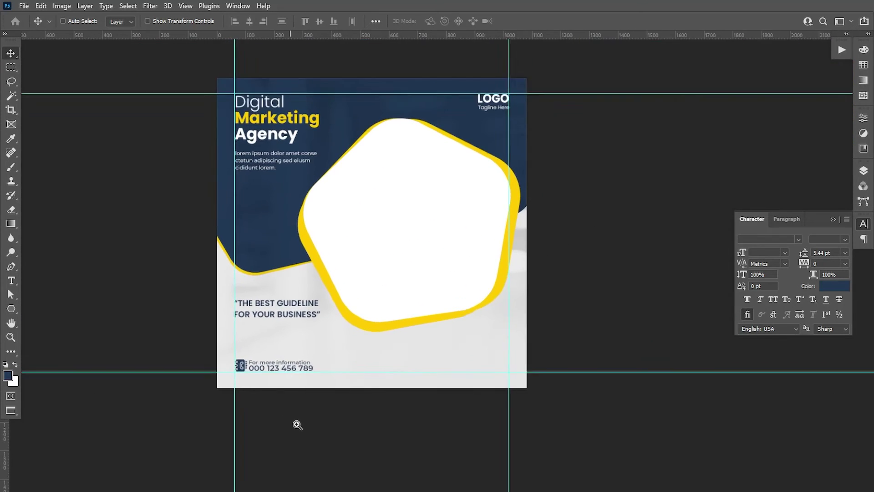
scroll(295, 424, up, 1)
right_click(275, 298)
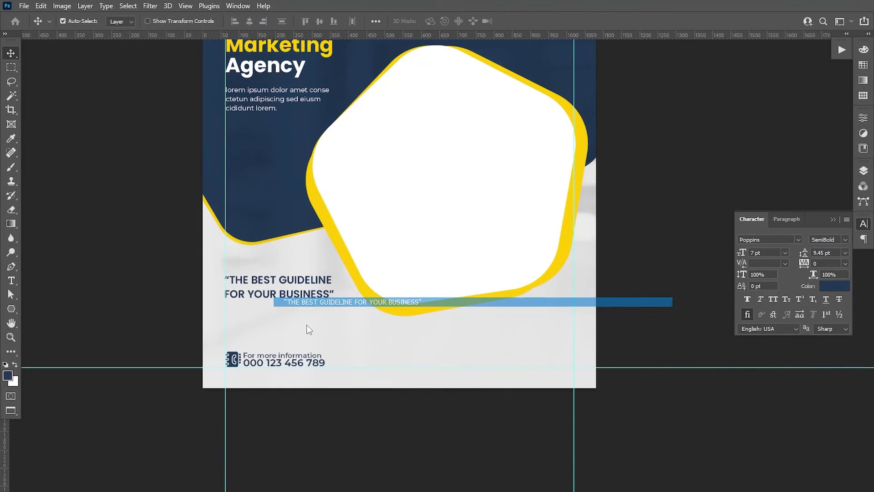
click(291, 301)
key(shift+Down)
key(shift+Down)
key(Down)
key(Down)
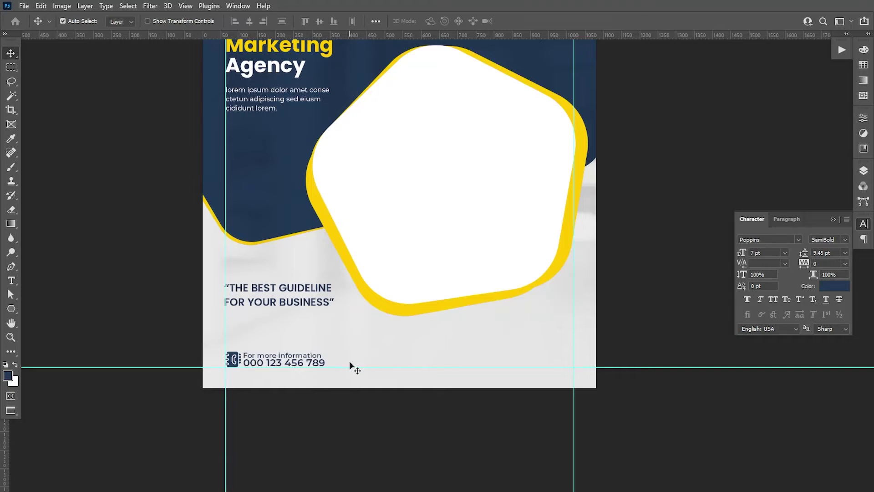
key(Down)
key(Down)
scroll(456, 302, down, 1)
scroll(449, 267, up, 1)
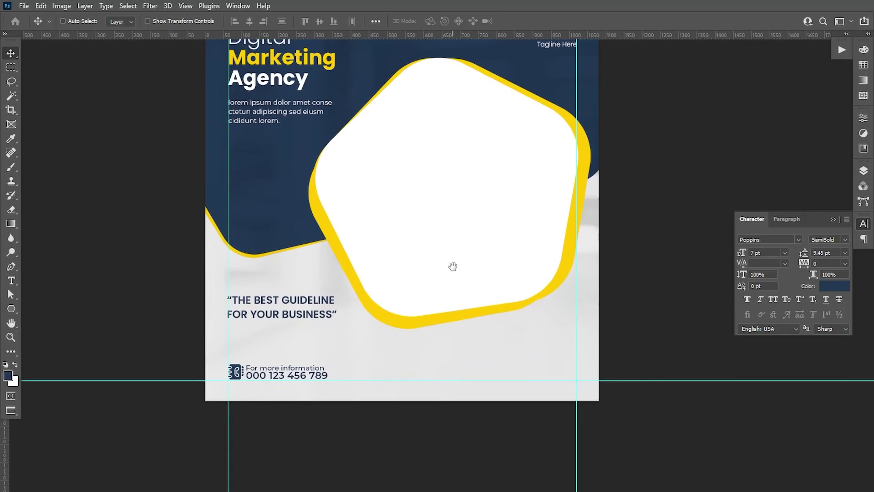
click(834, 219)
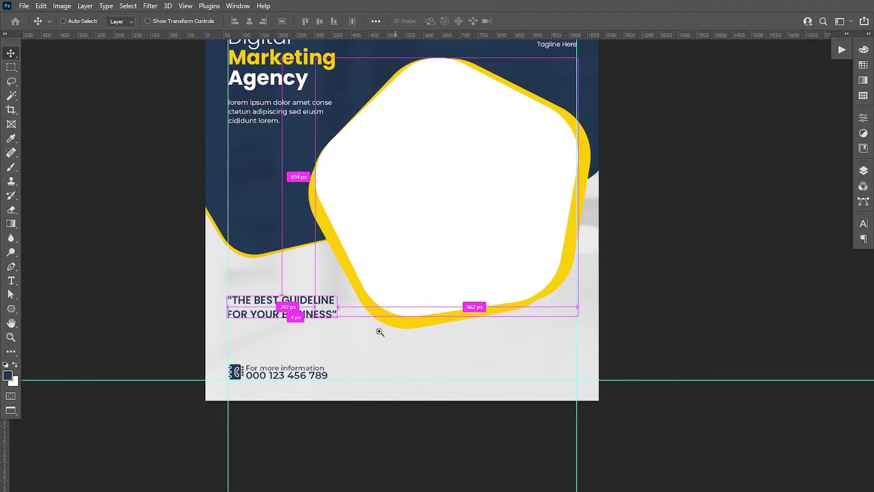
scroll(380, 332, down, 1)
scroll(342, 321, up, 1)
Step: Place the web icon as an embedded image, shrunk near the phone number at lower right
click(24, 6)
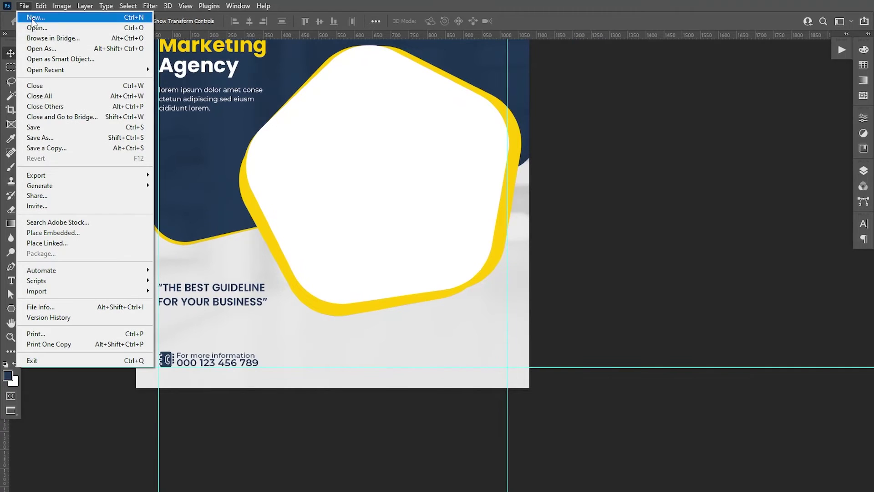
click(52, 233)
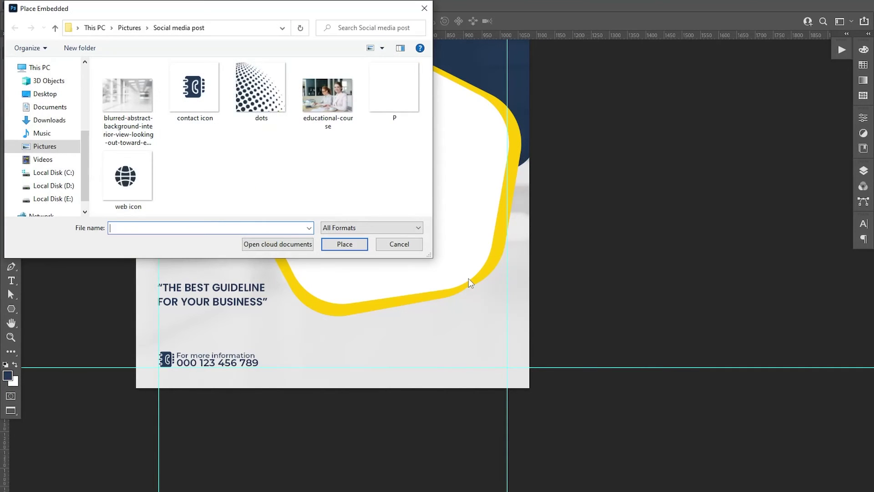
click(126, 177)
click(344, 245)
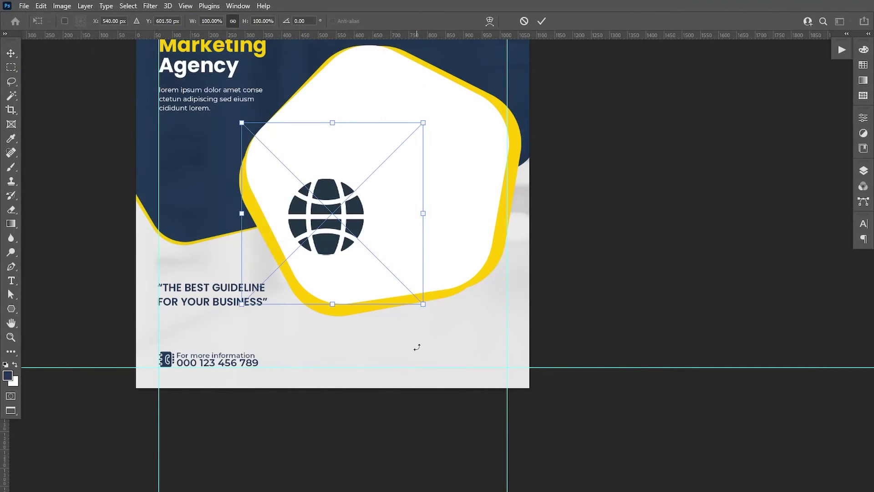
mouse_move(423, 124)
mouse_down()
mouse_move(349, 194)
mouse_move(359, 237)
mouse_move(512, 366)
mouse_move(483, 382)
mouse_move(702, 292)
mouse_up()
click(542, 21)
scroll(445, 371, up, 5)
Step: Align the globe icon to the bottom-right guides, level with the contact line
click(864, 170)
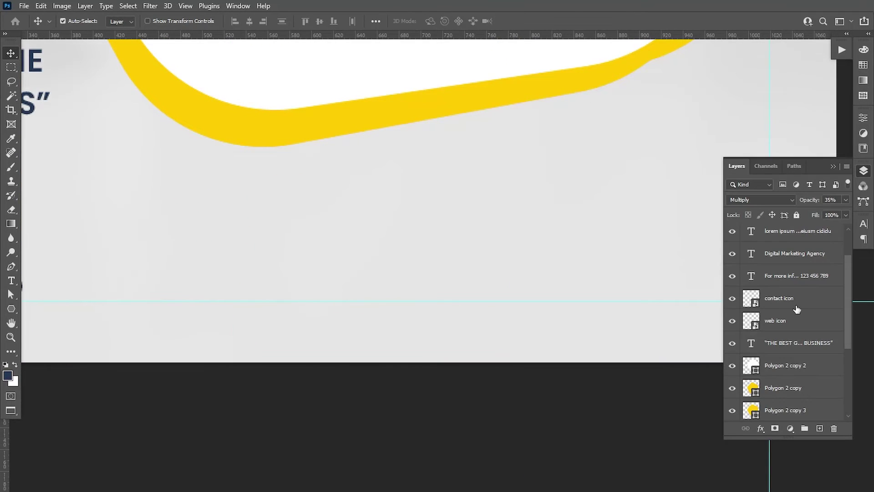
click(790, 324)
key(ctrl+t)
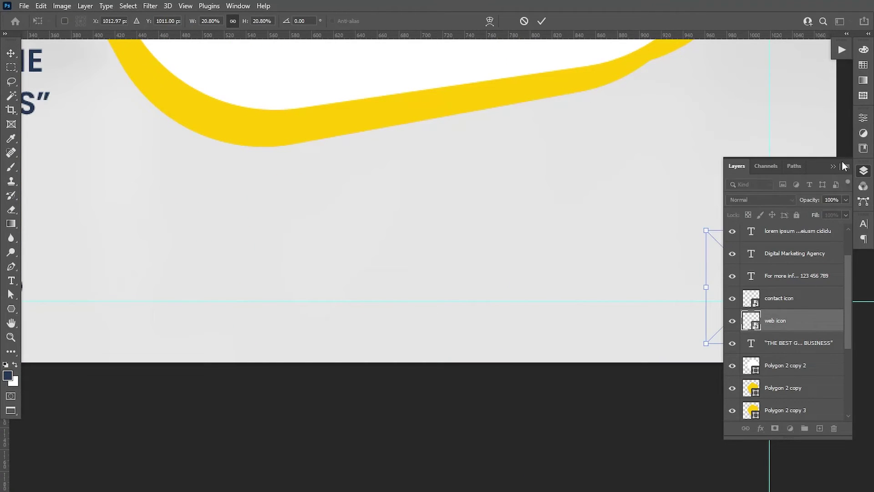
click(833, 165)
drag(742, 293, 730, 283)
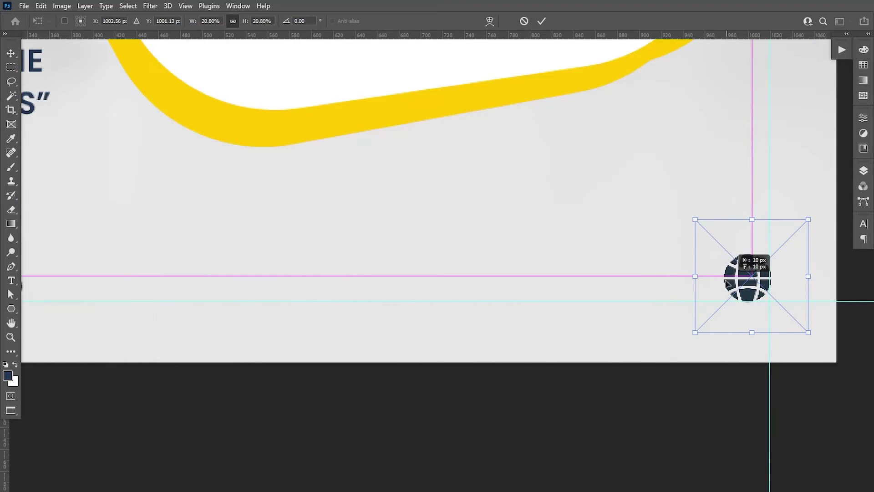
click(542, 21)
scroll(488, 225, down, 5)
scroll(246, 233, down, 2)
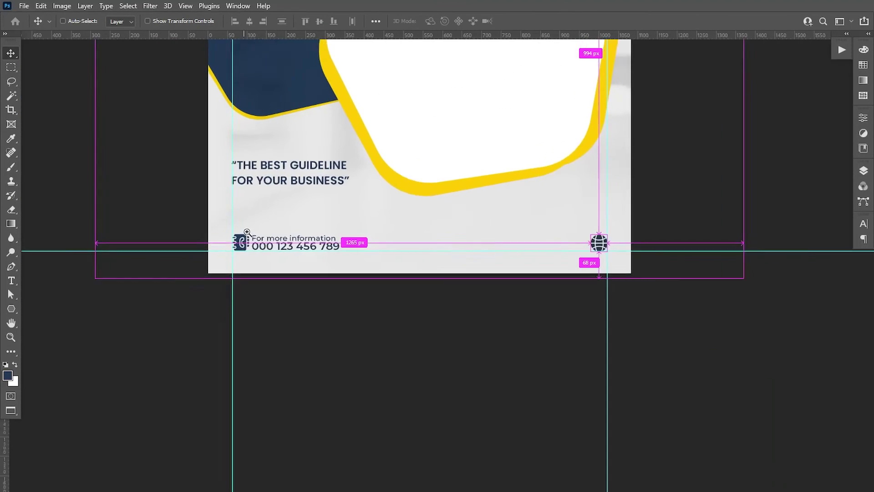
scroll(247, 232, up, 2)
Step: Alt-drag a copy of the contact text to the bottom right and right-align it
right_click(275, 255)
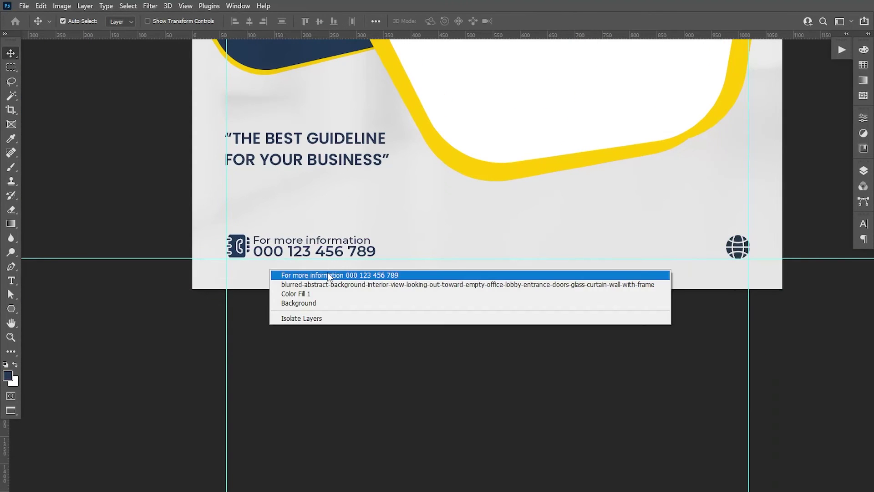
click(327, 272)
drag(323, 254, 667, 260)
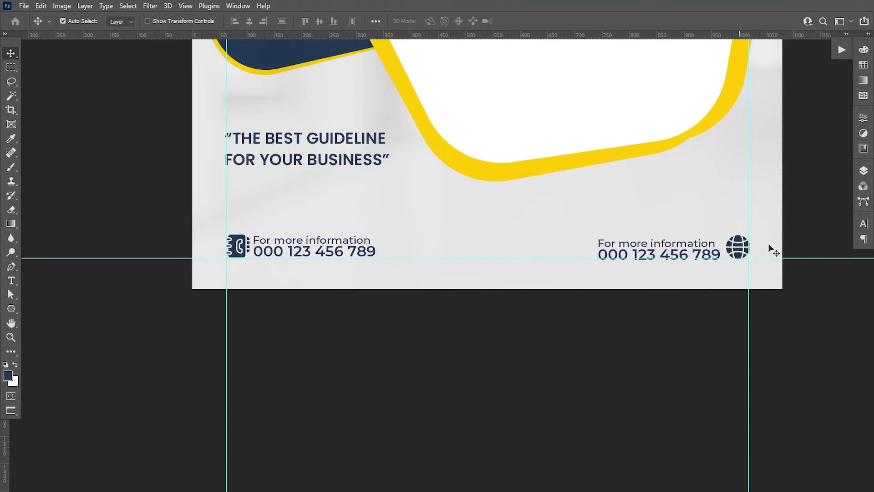
click(863, 224)
click(864, 172)
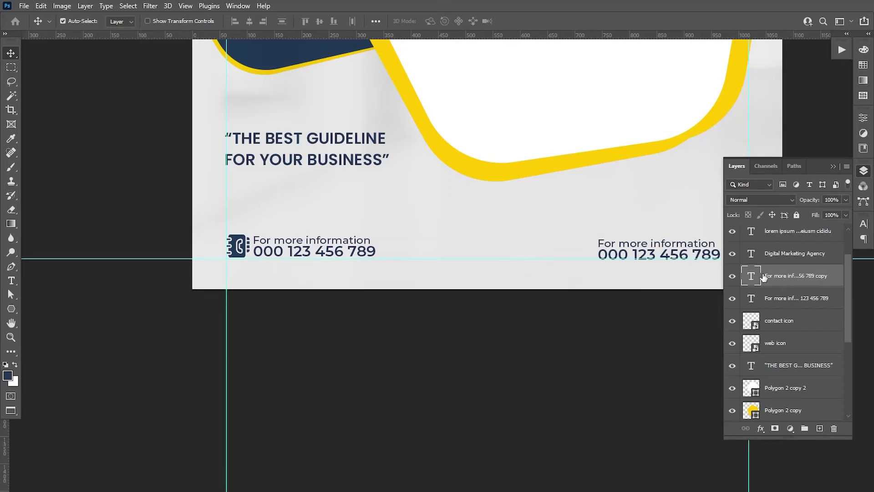
double_click(750, 278)
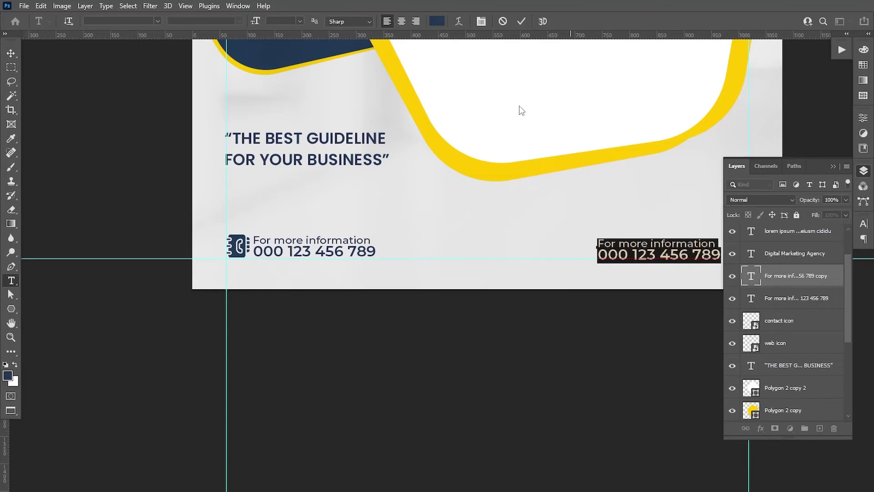
click(412, 21)
click(510, 251)
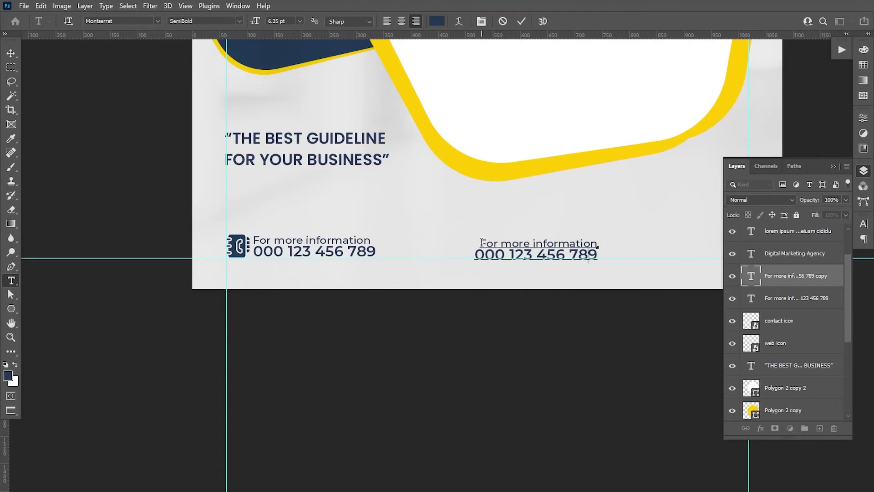
drag(480, 242, 667, 250)
drag(481, 242, 600, 242)
text(www)
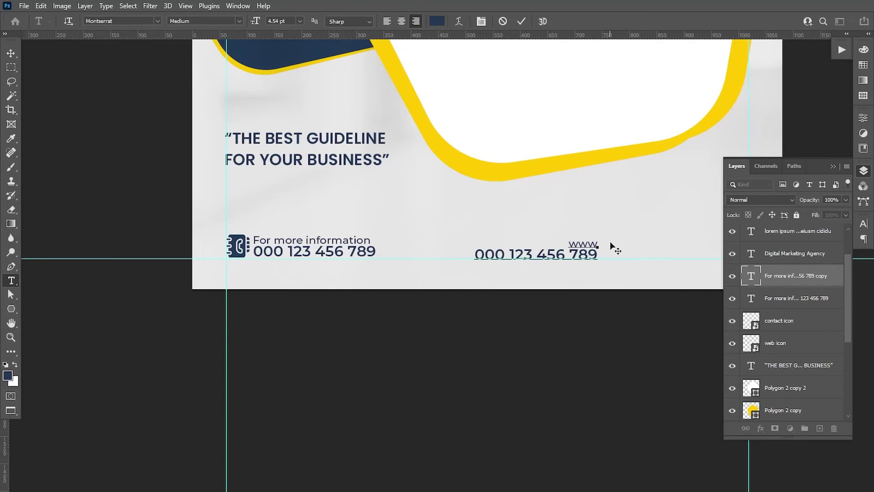
text(.yo)
text(urwebsi)
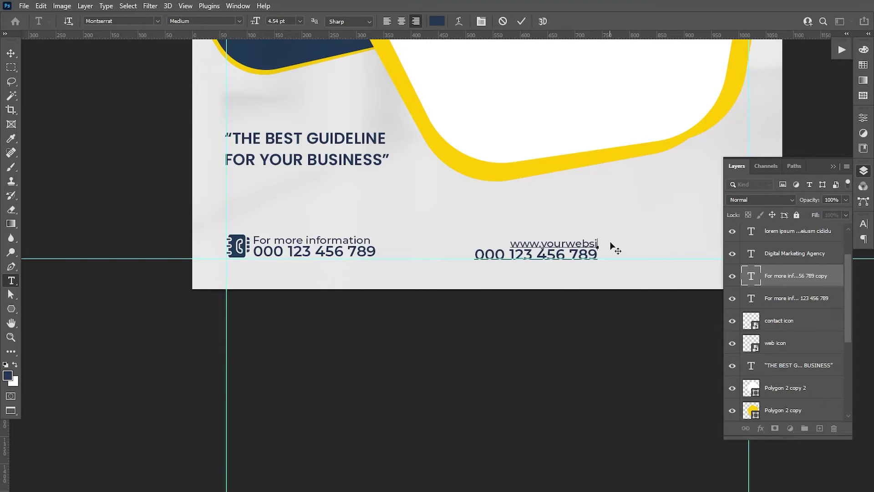
text(telink.)
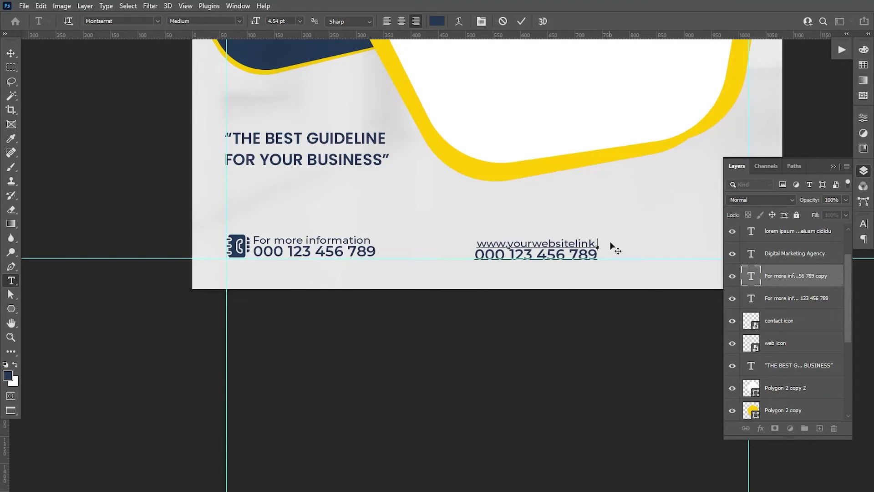
text(com)
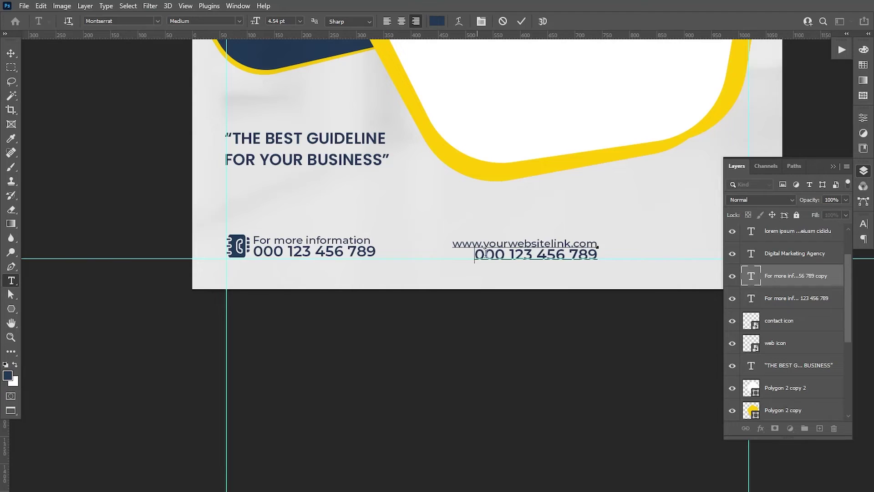
drag(486, 254, 598, 254)
text(VISIT )
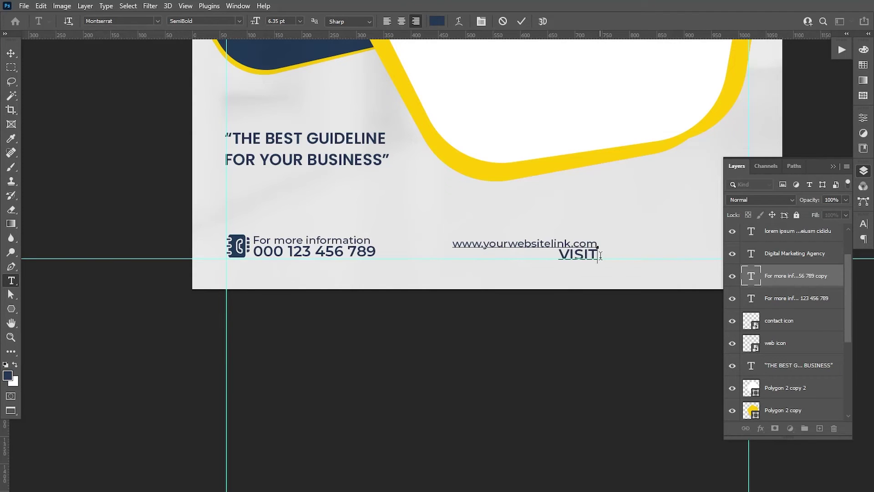
text(OUR )
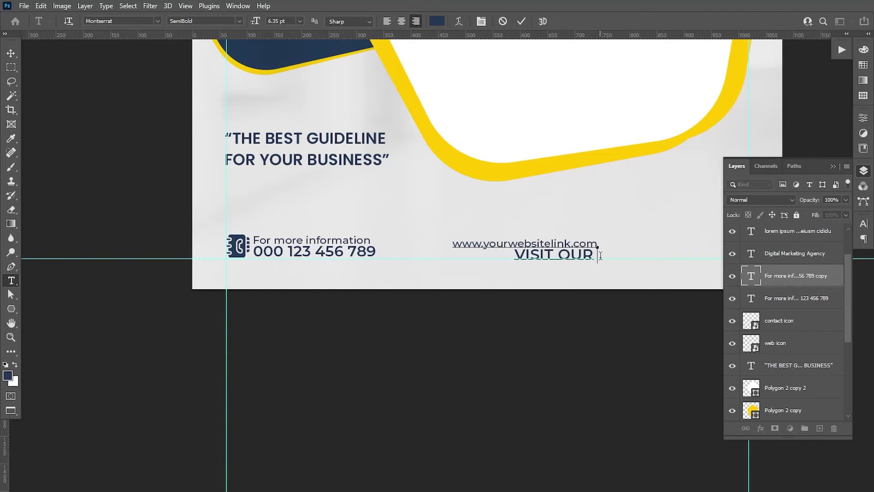
text(WEBSITE)
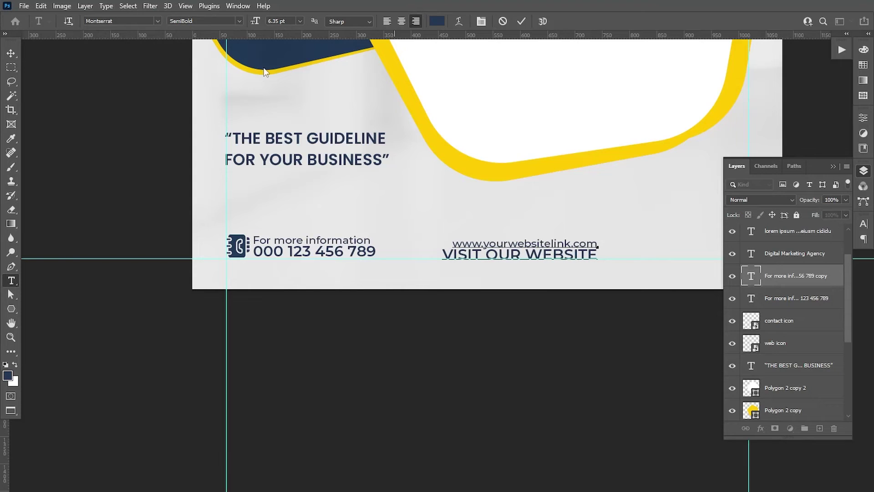
click(16, 53)
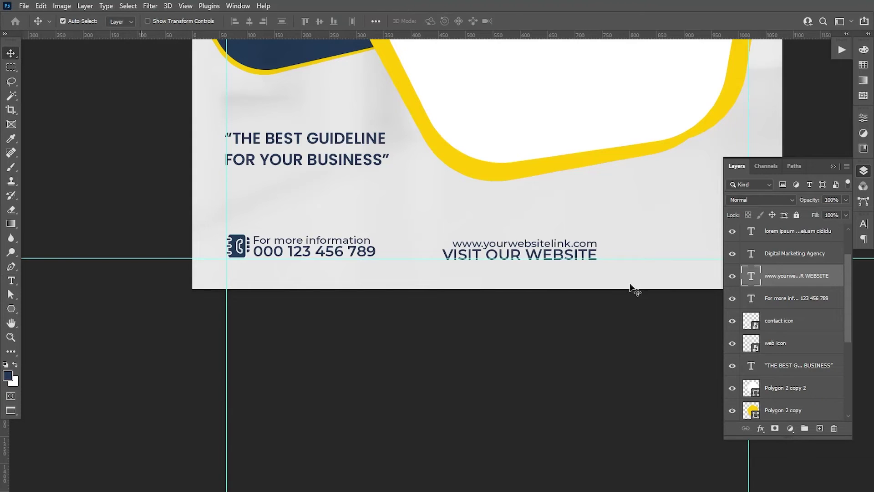
click(833, 167)
Step: Place the website text beside the globe icon and set its leading to 6 pt
drag(569, 244, 692, 246)
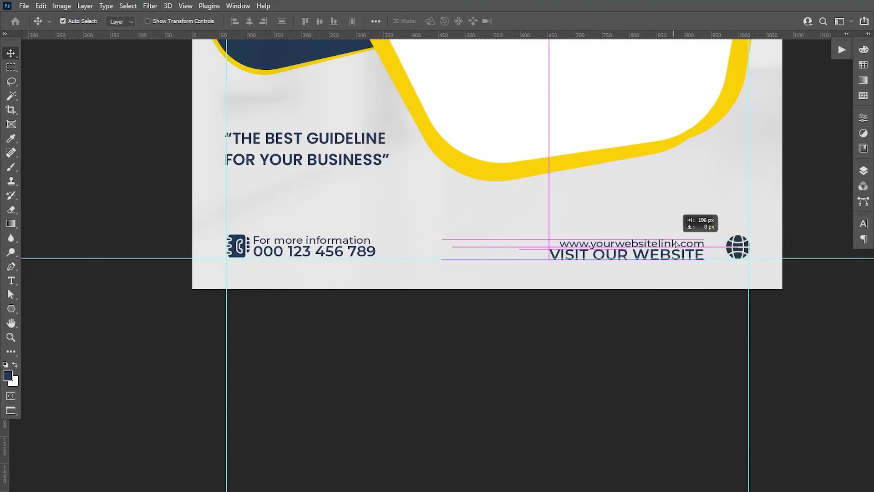
double_click(692, 249)
click(863, 223)
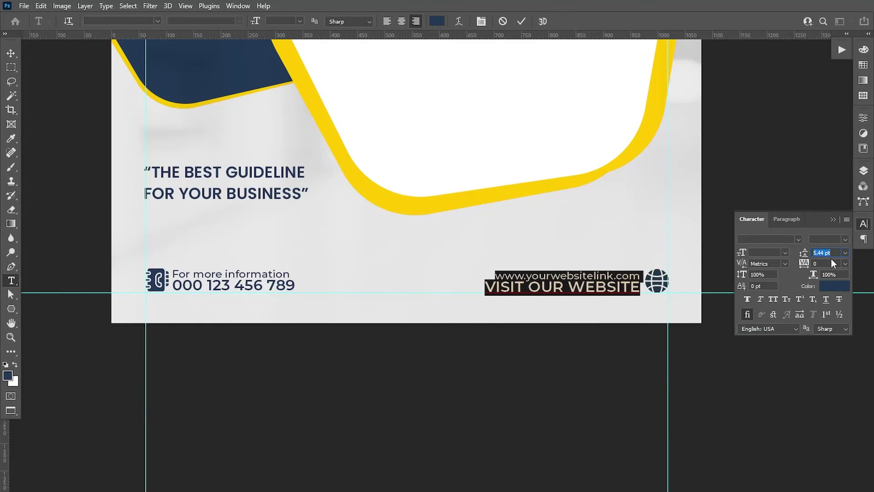
text(6)
key(Return)
click(11, 67)
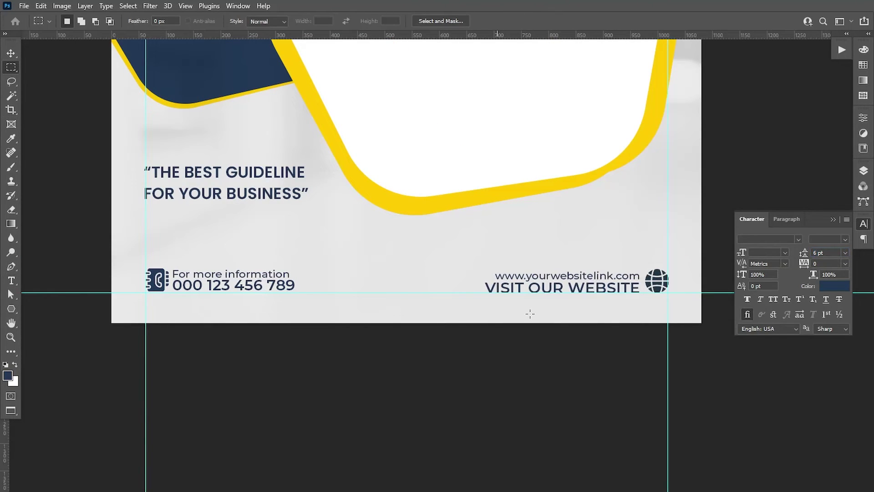
key(v)
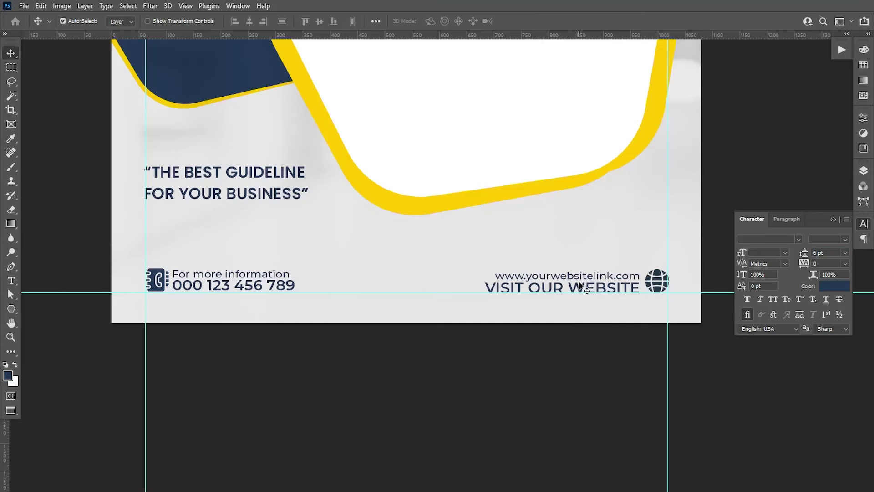
drag(582, 287, 581, 285)
Step: Apply the same 6 pt leading to all of the phone contact text
click(12, 281)
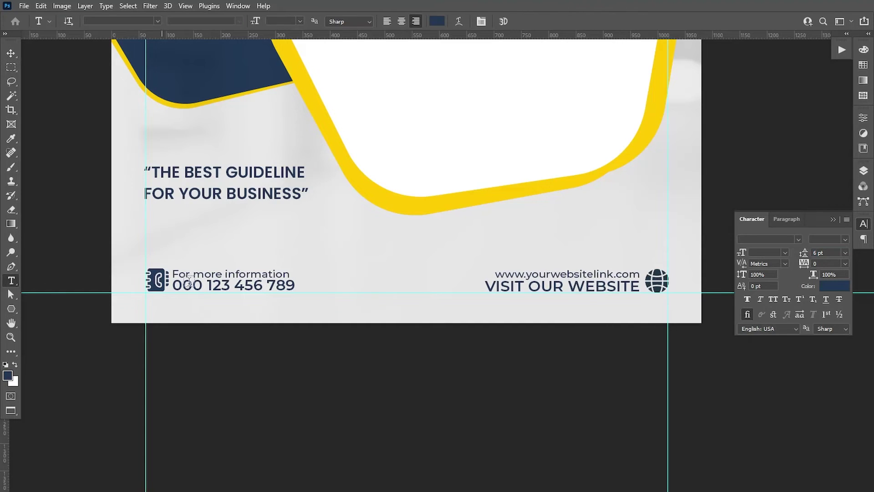
drag(175, 268, 295, 294)
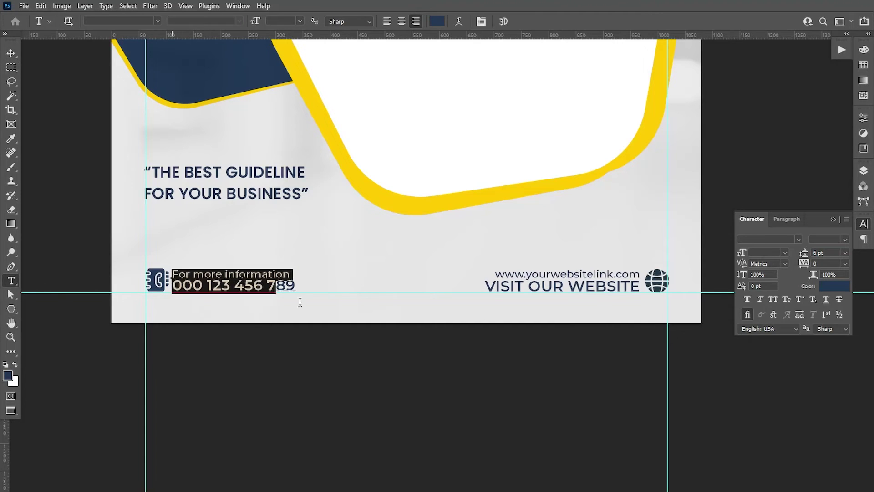
click(820, 252)
text(6)
key(Return)
click(11, 53)
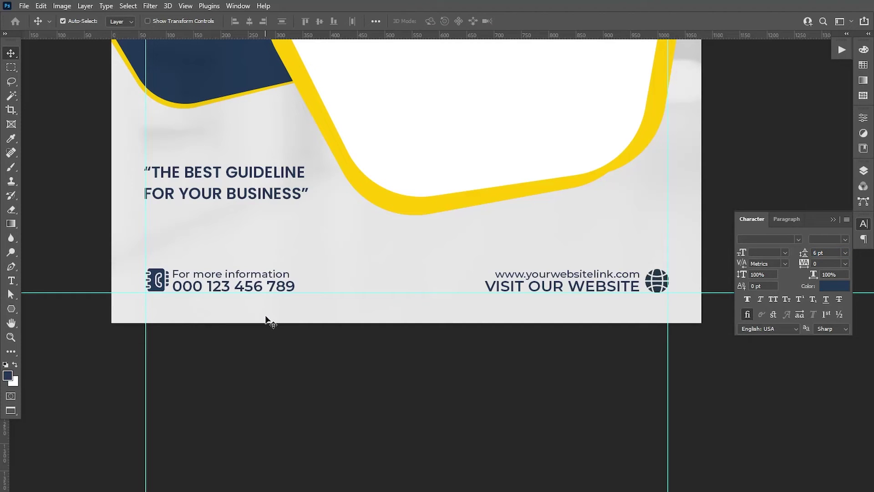
Step: Place the embedded 'dots' image in the bottom-left corner, enlarged to about 119%
click(833, 219)
key(ctrl+0)
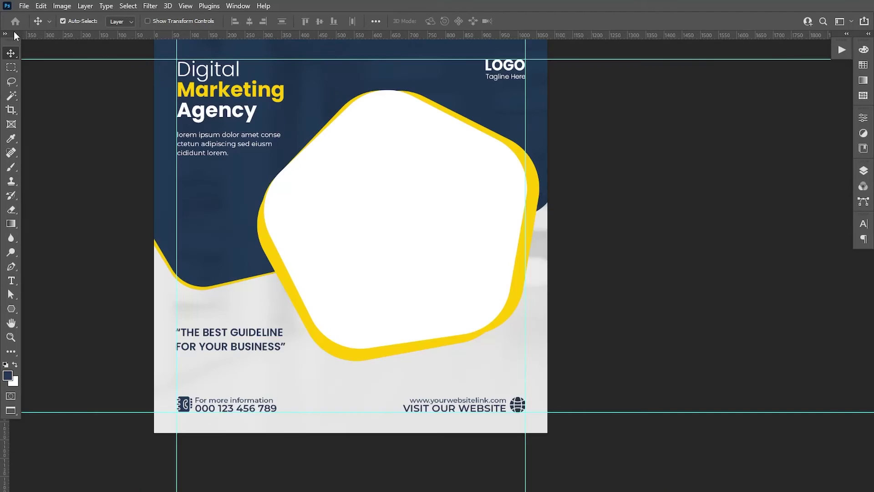
click(24, 6)
click(45, 232)
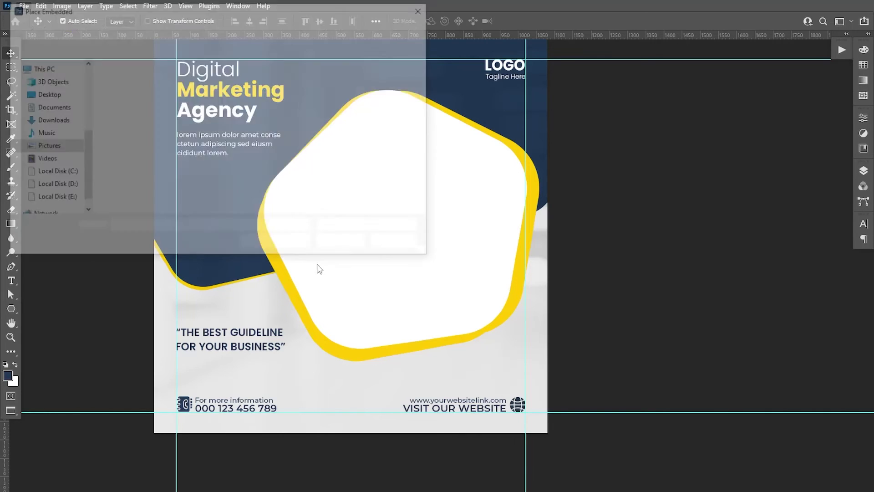
click(261, 93)
click(339, 242)
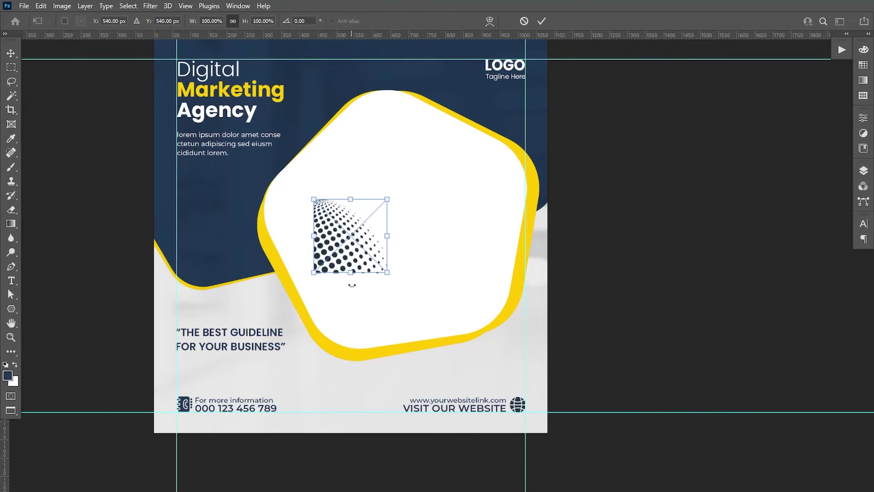
drag(355, 251, 193, 412)
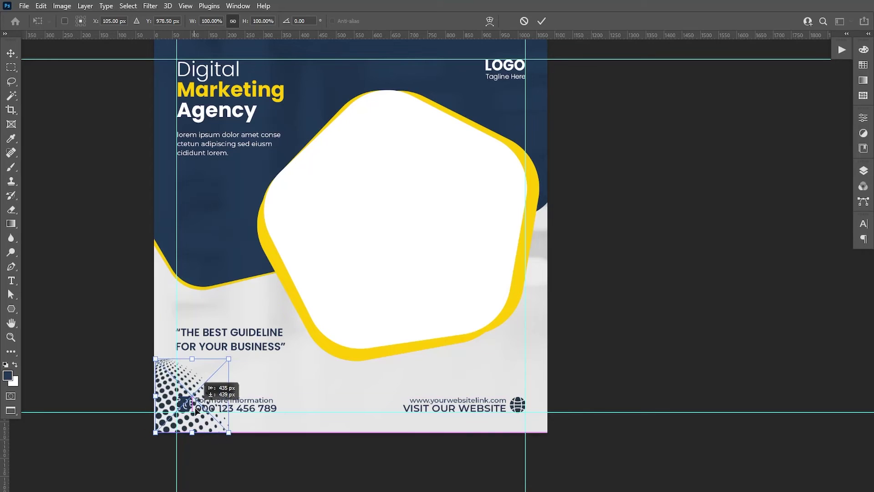
drag(227, 359, 241, 345)
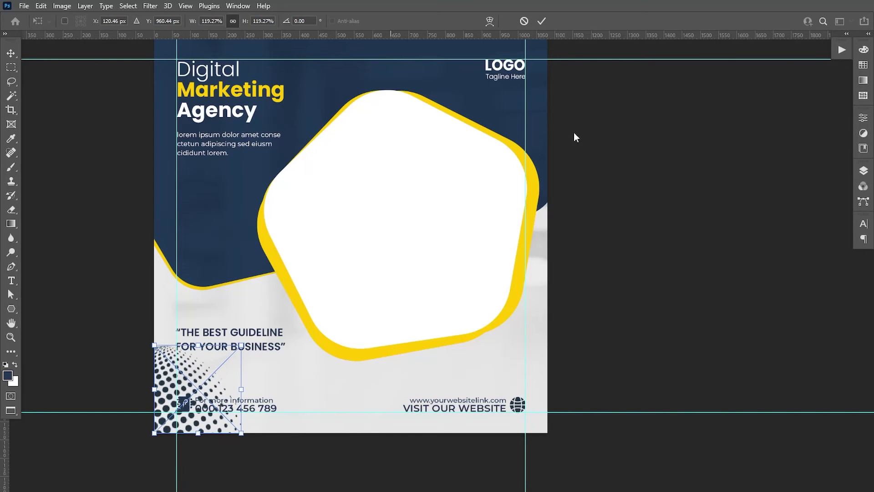
click(541, 21)
Step: Move the dots layer down the stack, blend it Multiply at 10% opacity, and duplicate it
click(864, 170)
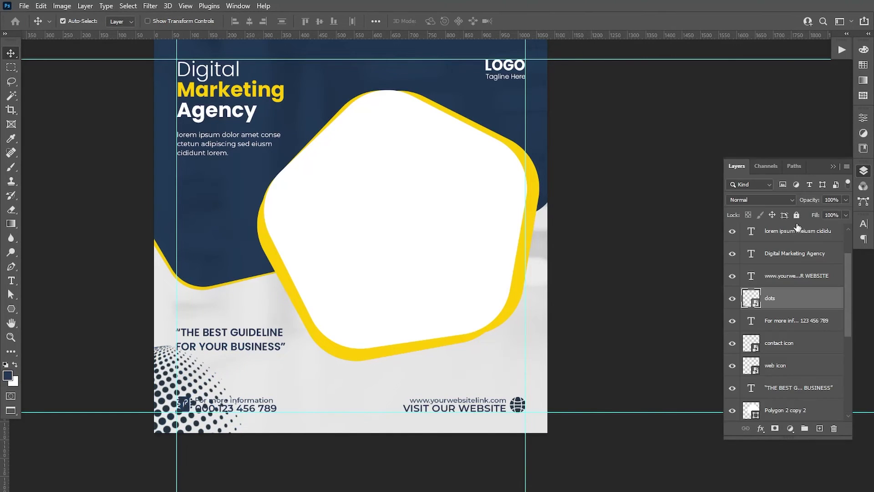
mouse_move(786, 299)
mouse_down()
mouse_move(792, 425)
mouse_move(785, 310)
mouse_up()
click(765, 200)
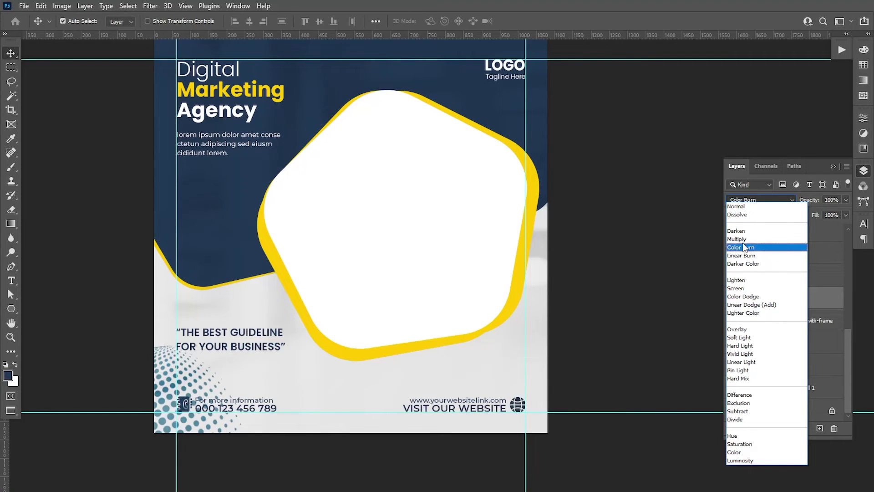
click(747, 239)
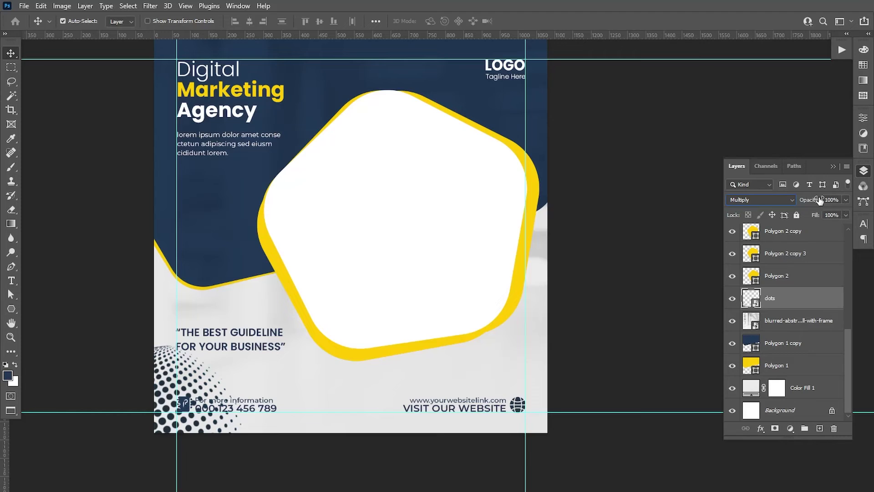
click(845, 200)
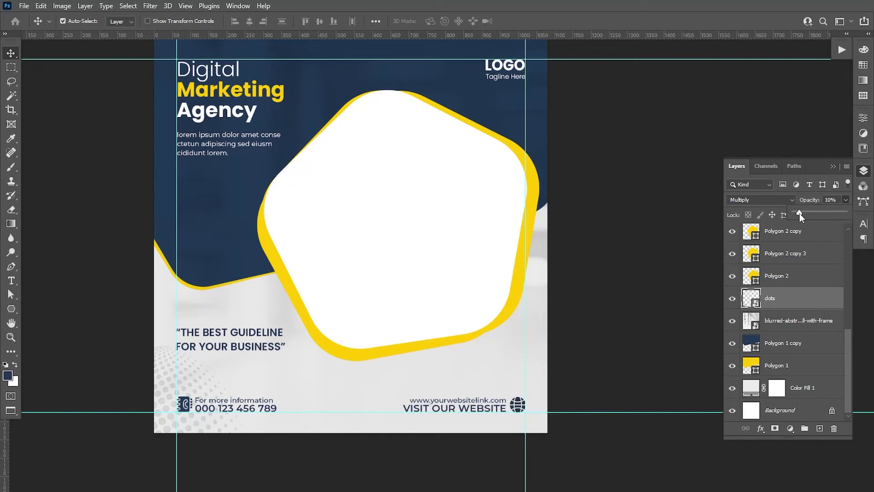
click(224, 384)
key(ctrl+j)
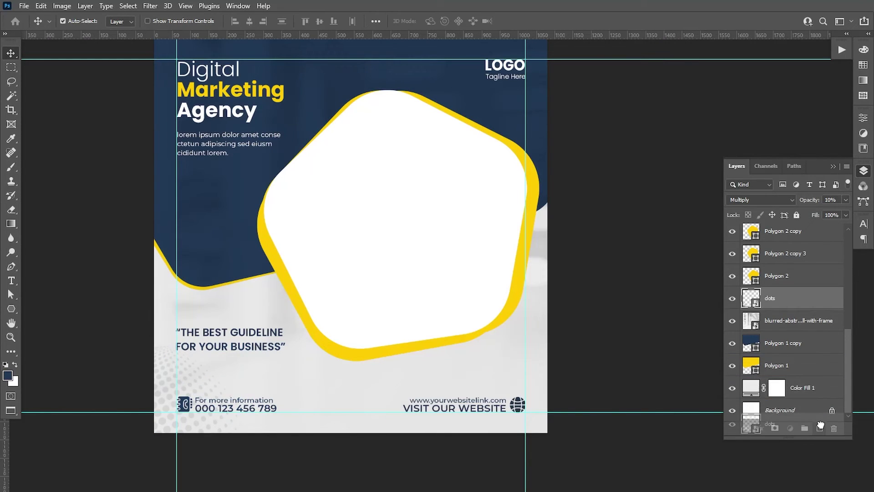
Step: Move the dots copy to the bottom-right corner and rotate it to fit
drag(210, 380, 572, 397)
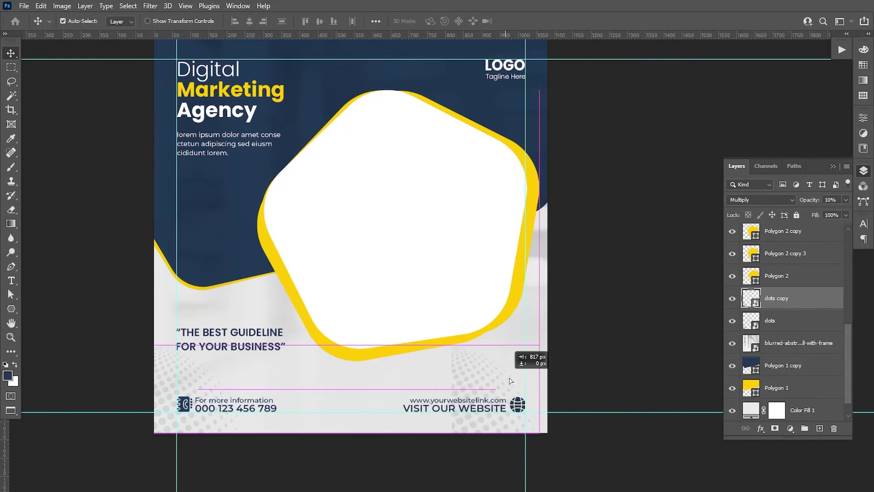
key(ctrl+t)
drag(574, 438, 567, 318)
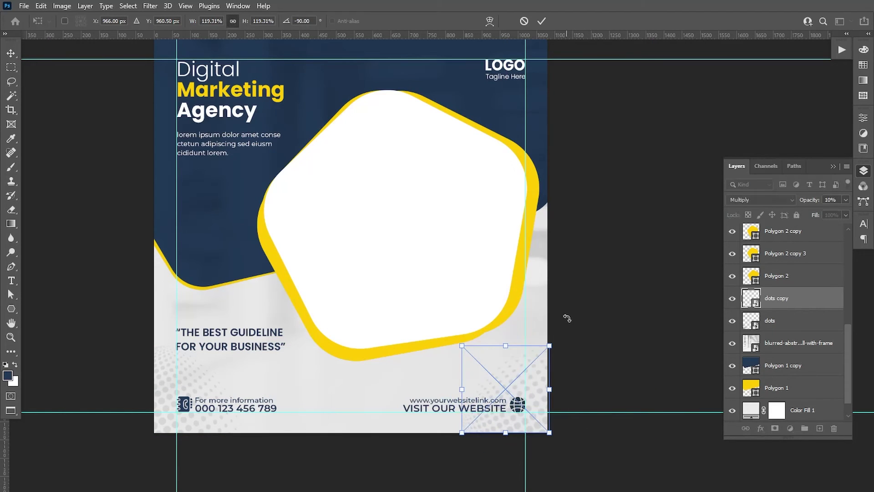
key(Return)
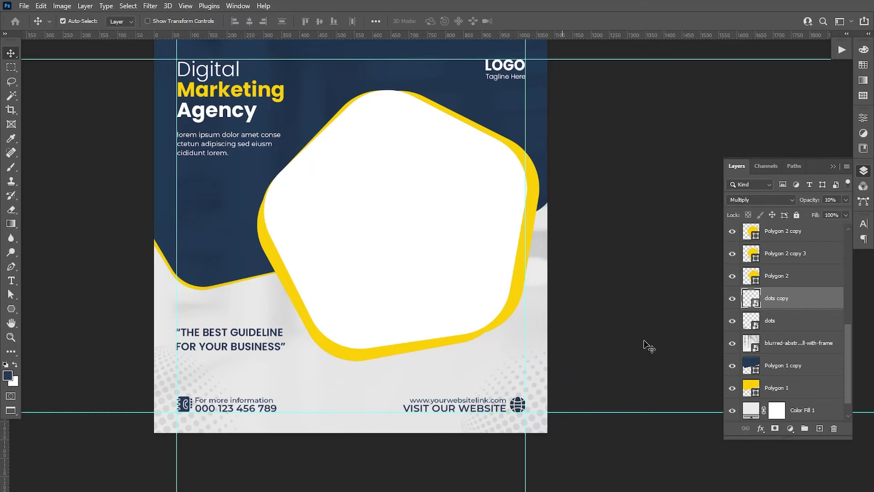
Step: Duplicate the dots copy and rotate it into the top-right corner behind the LOGO
drag(795, 303, 820, 428)
key(ctrl+t)
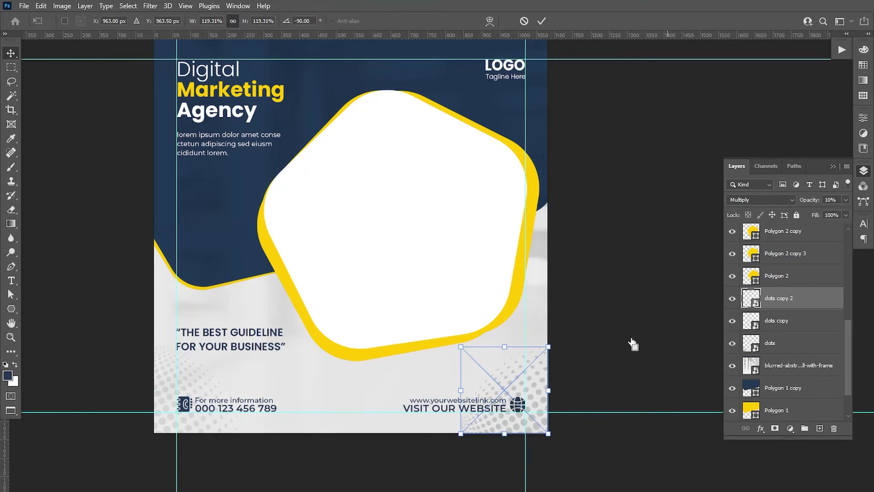
drag(536, 360, 538, 48)
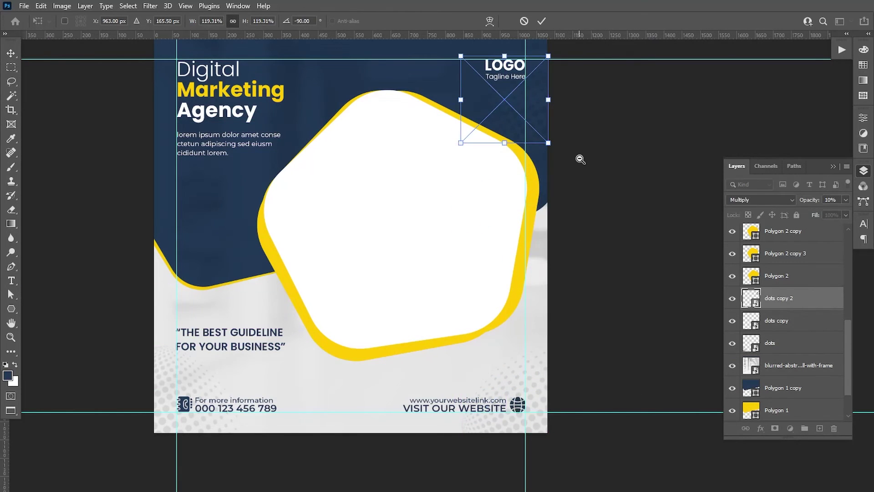
scroll(579, 160, down, 2)
scroll(580, 80, up, 2)
drag(579, 81, 576, 242)
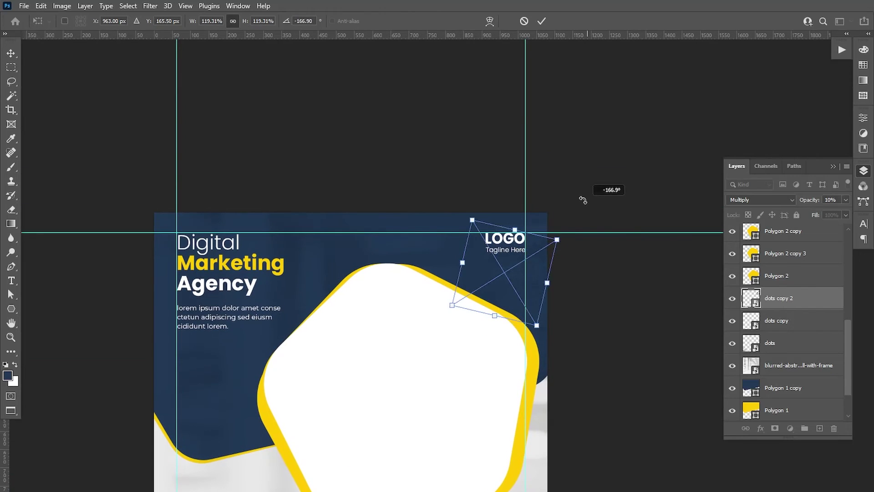
mouse_move(577, 326)
mouse_down()
mouse_move(556, 230)
mouse_move(536, 227)
mouse_up()
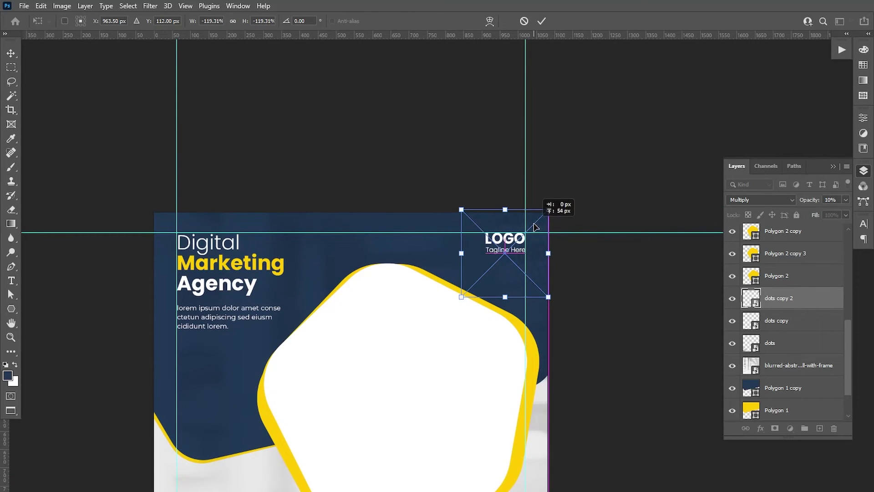
key(Down)
key(Down)
key(Right)
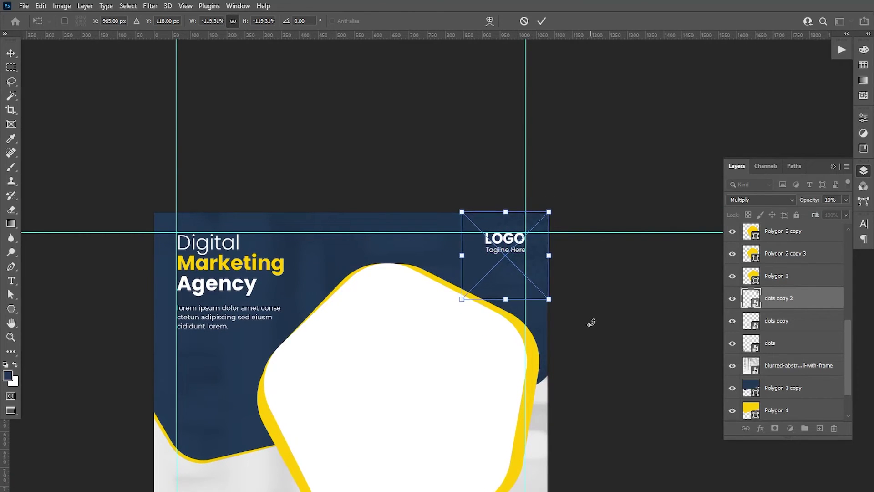
key(Down)
key(Down)
key(Return)
Step: Bring the whole design back into view and close the Layers panel
scroll(577, 326, down, 3)
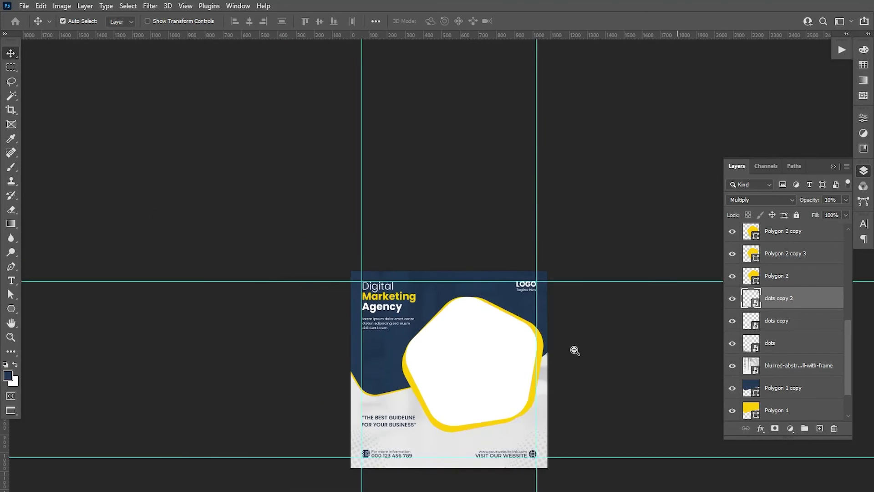
scroll(571, 351, up, 1)
drag(572, 407, 487, 279)
scroll(385, 258, up, 1)
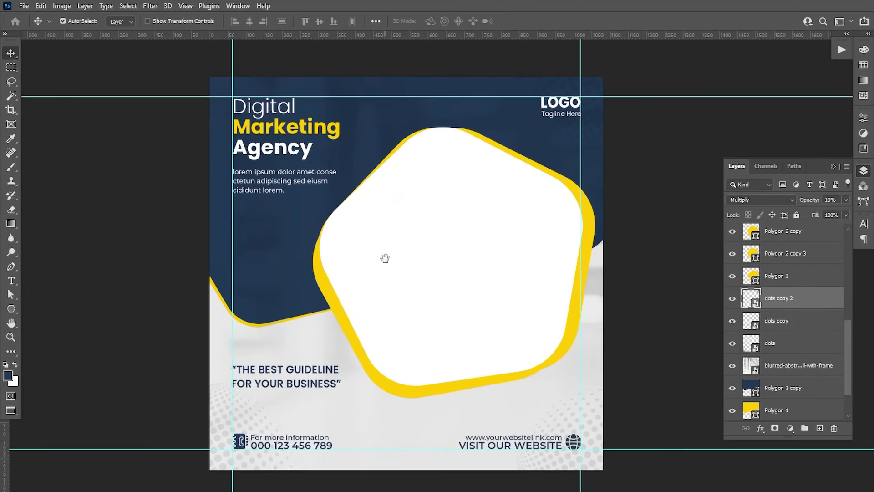
click(834, 168)
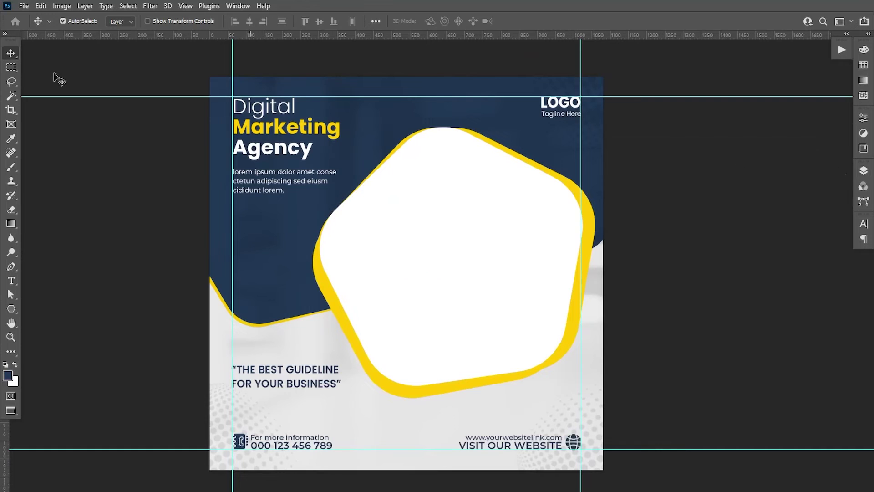
Step: Place the embedded 'P' plus-icon image below the body text, scaled to about 92.6%
click(24, 5)
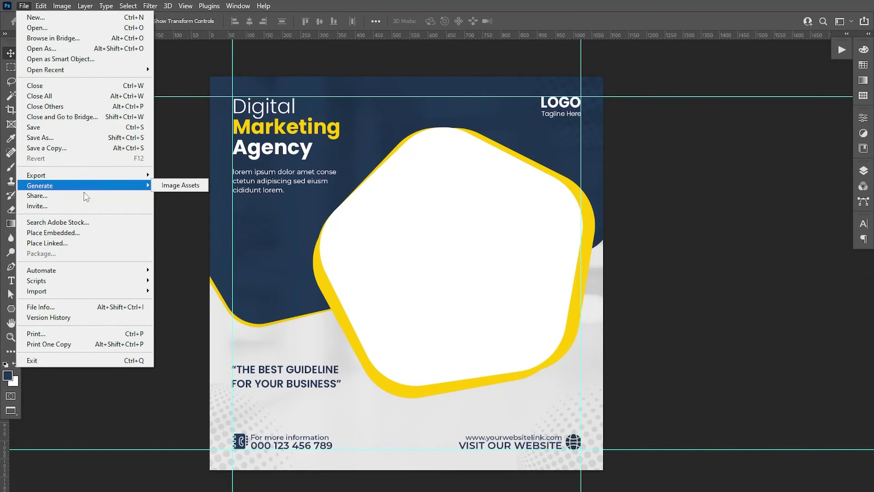
click(68, 233)
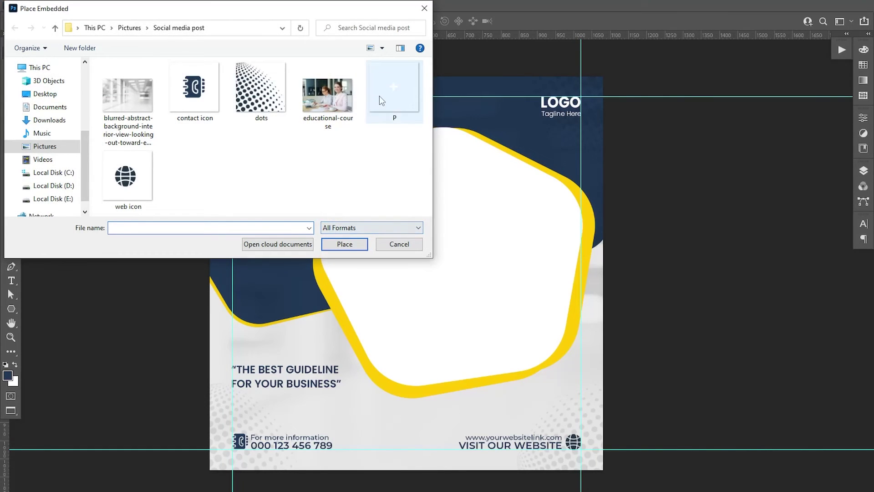
click(381, 93)
click(358, 242)
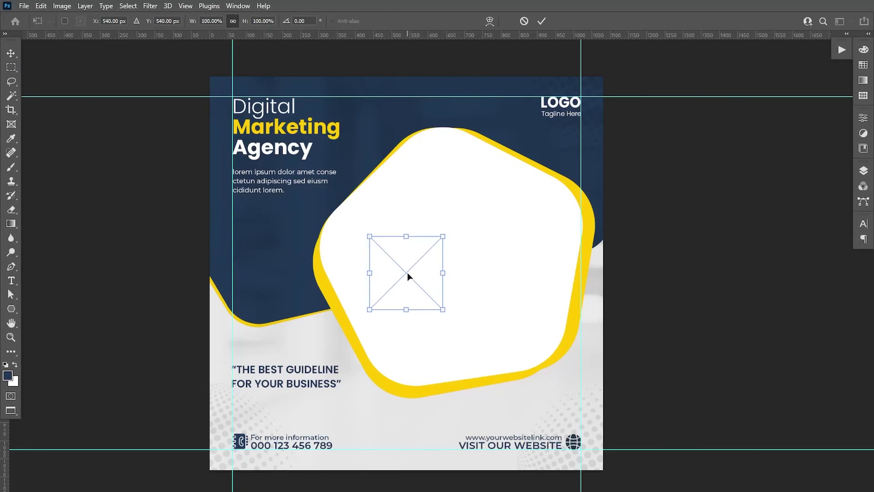
drag(408, 275, 262, 234)
drag(298, 196, 296, 199)
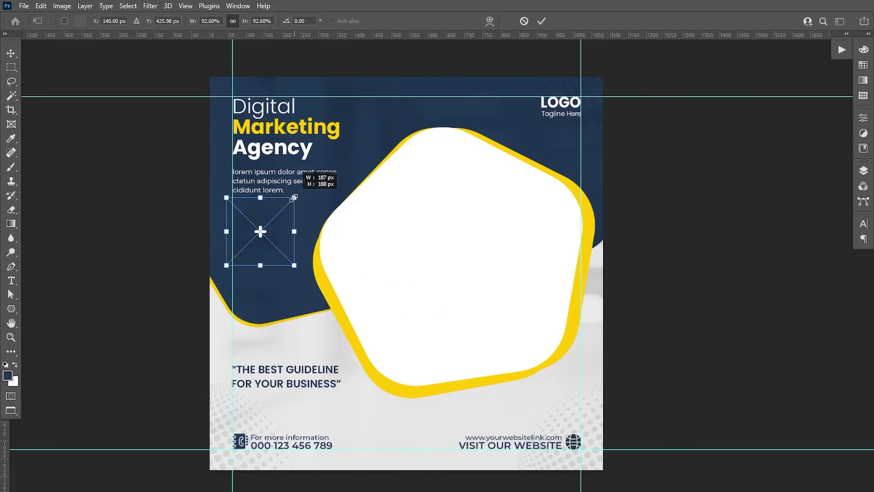
click(542, 21)
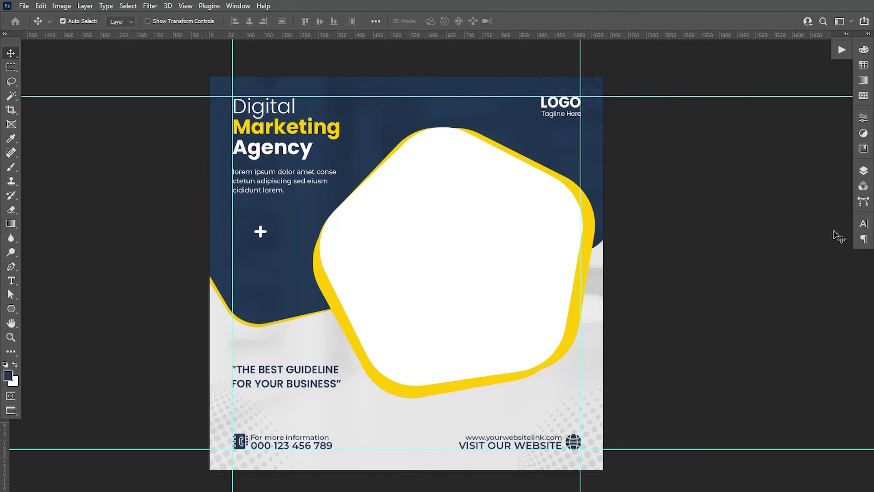
Step: Set the plus icon to Overlay blending at about 29% opacity
click(863, 170)
click(752, 199)
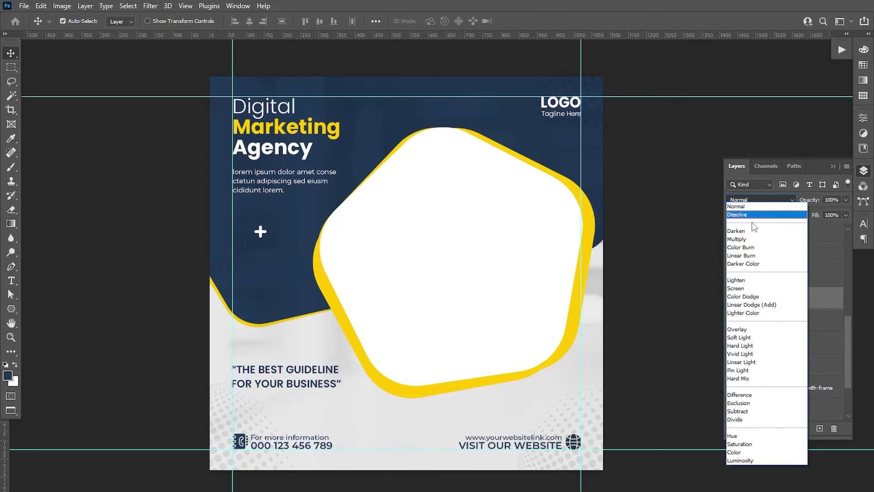
click(737, 329)
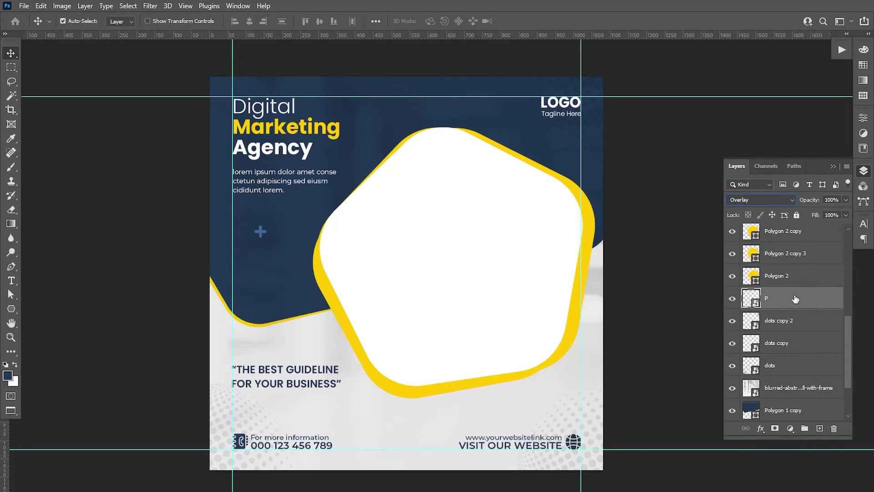
click(846, 201)
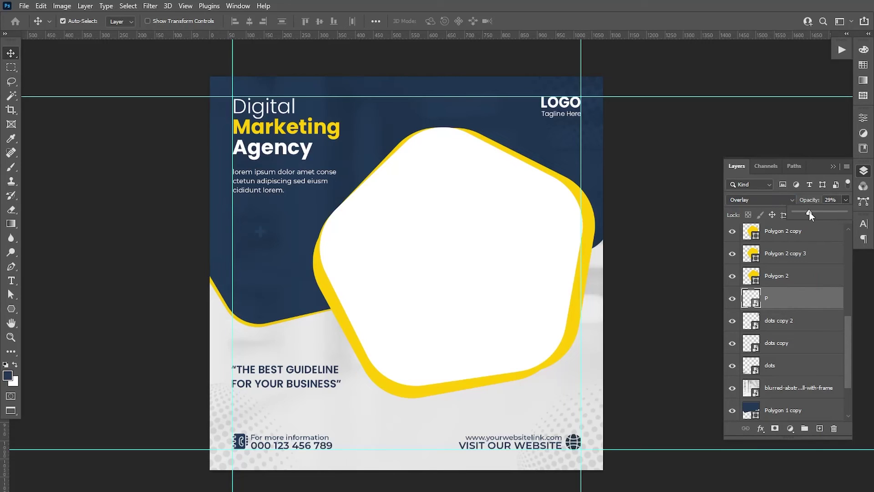
click(835, 166)
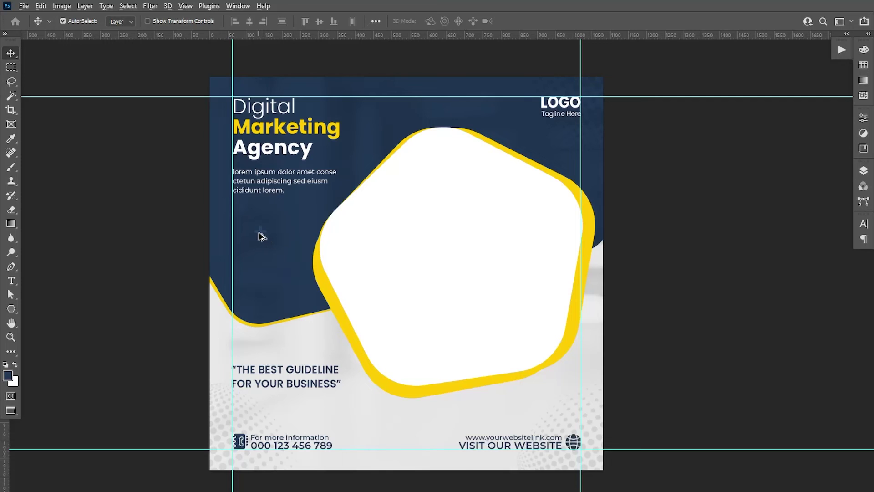
Step: Copy the plus icon to the frame's lower-right corner with a navy #1f344e overlay at 4% opacity
mouse_move(262, 236)
mouse_down()
mouse_move(544, 401)
mouse_move(538, 389)
mouse_up()
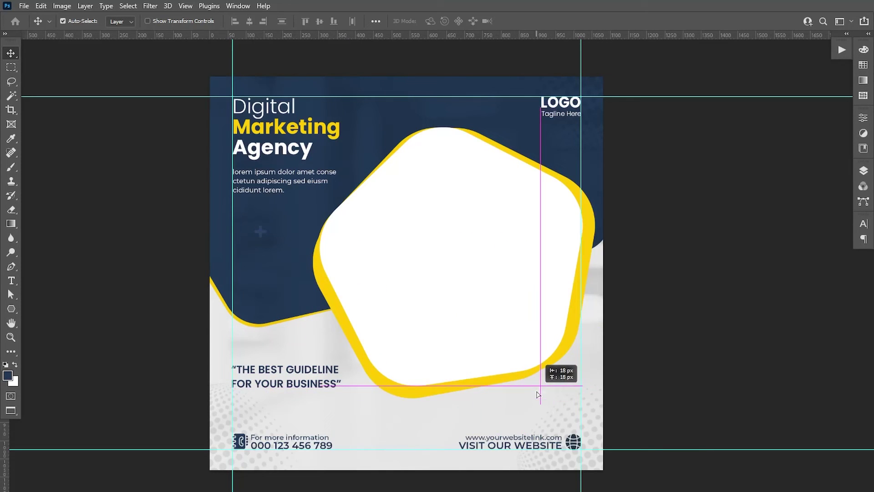
click(859, 174)
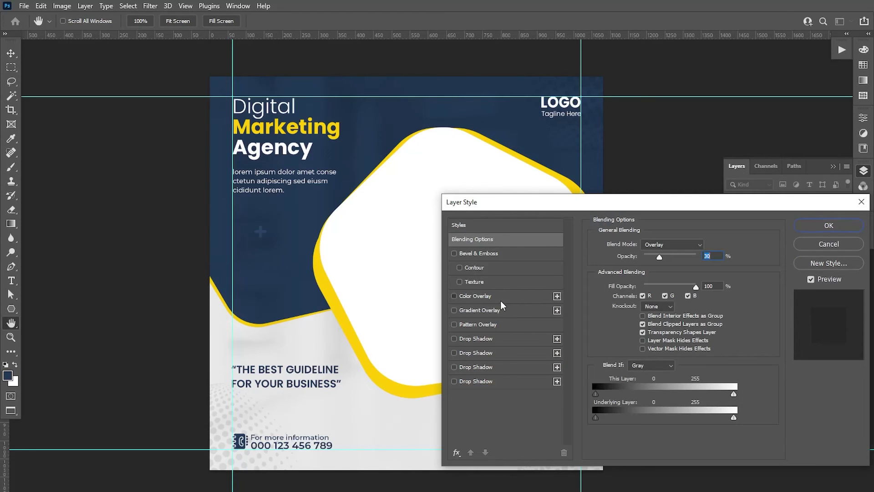
click(483, 296)
click(706, 246)
click(399, 102)
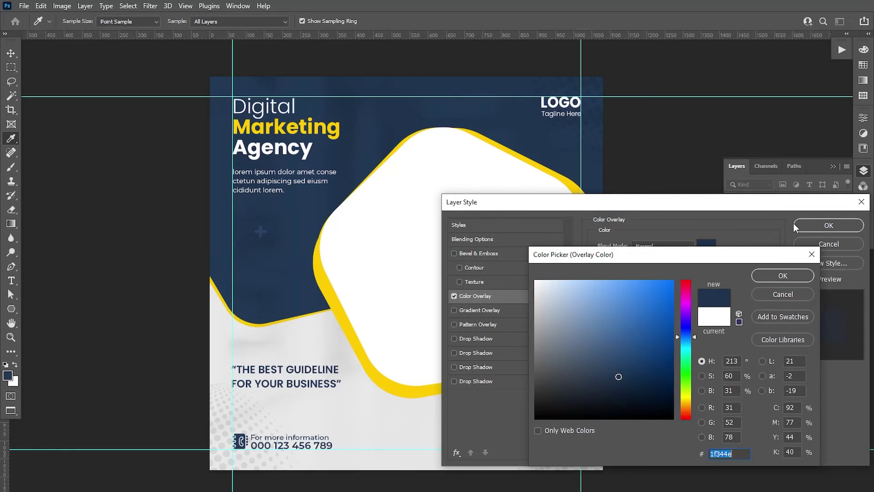
click(782, 277)
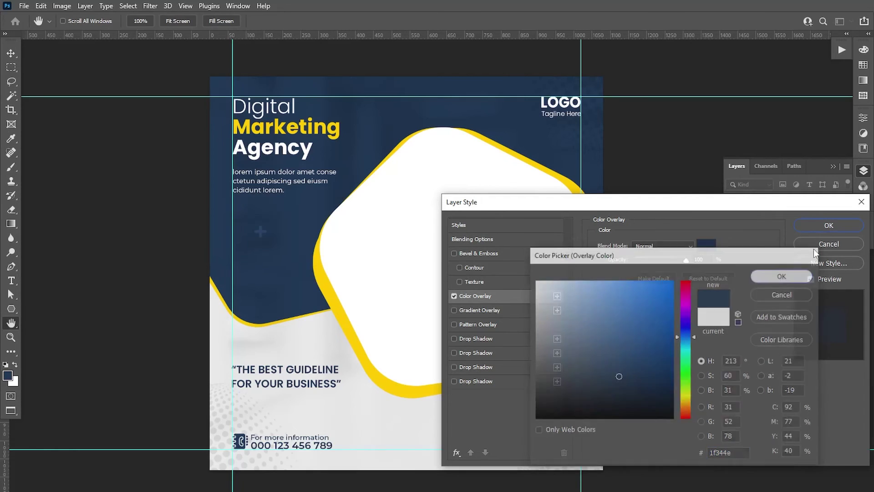
click(821, 226)
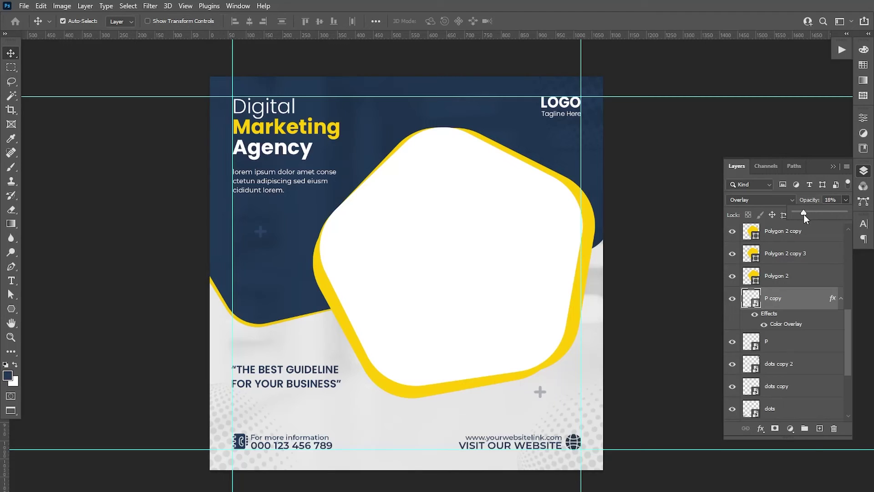
drag(804, 215, 802, 212)
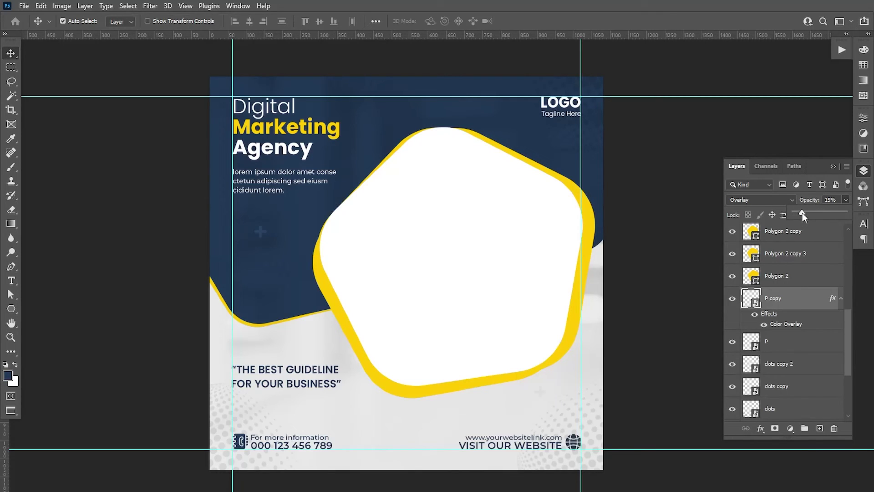
Step: Draw a 29 px circle below the LOGO tagline with no fill and a white 3 px outline
click(834, 166)
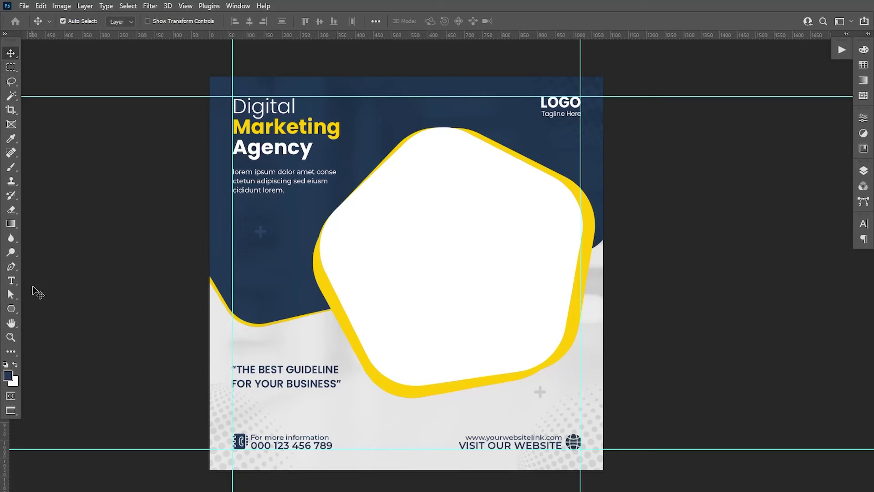
click(11, 308)
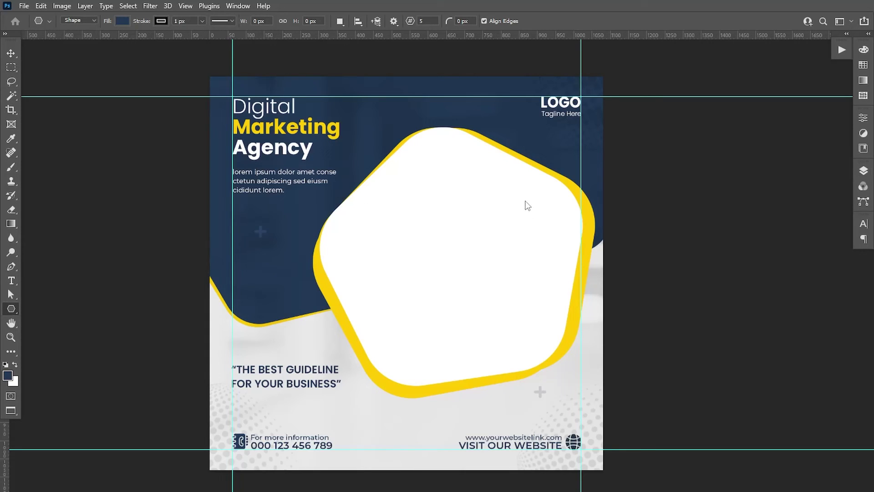
key(shift+u)
drag(533, 133, 545, 146)
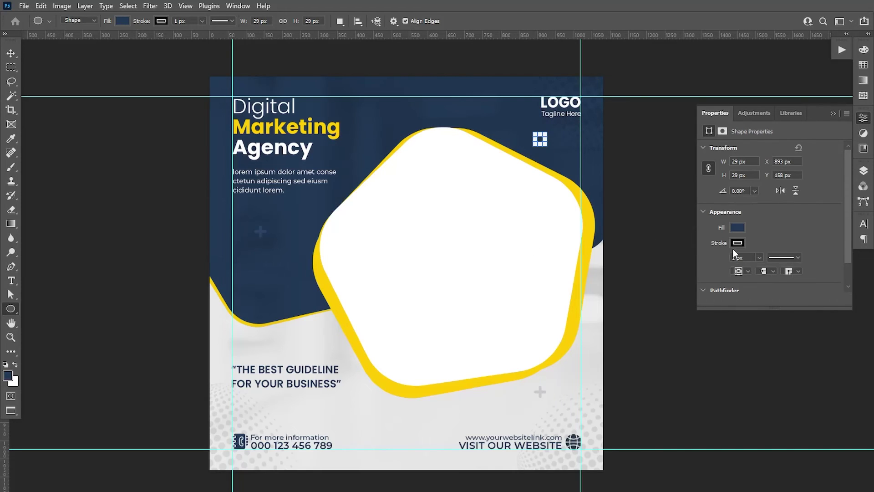
click(738, 244)
click(738, 229)
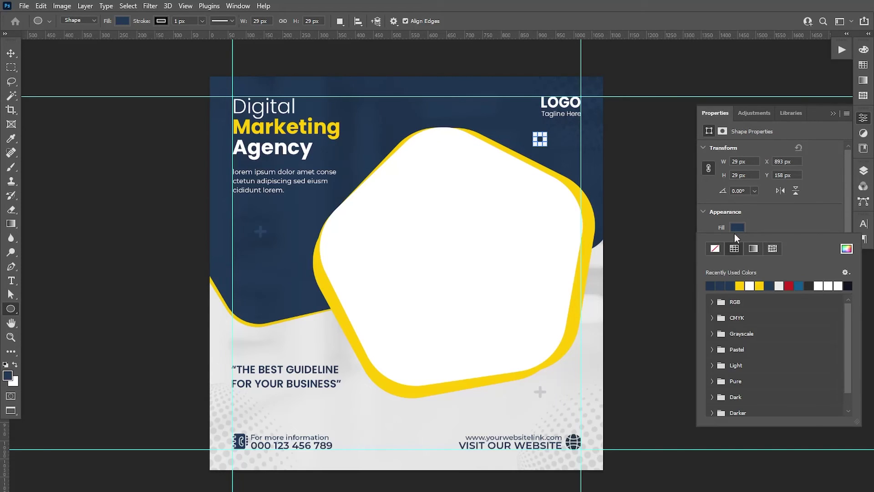
click(715, 248)
click(764, 230)
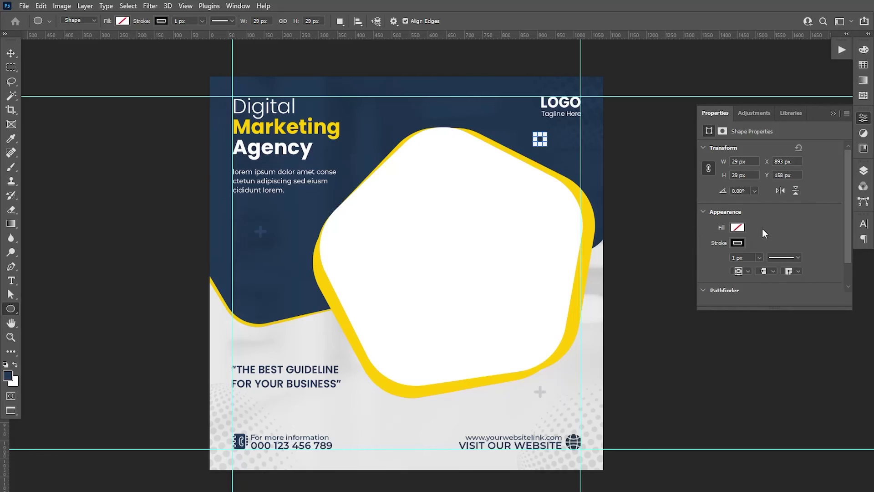
click(737, 244)
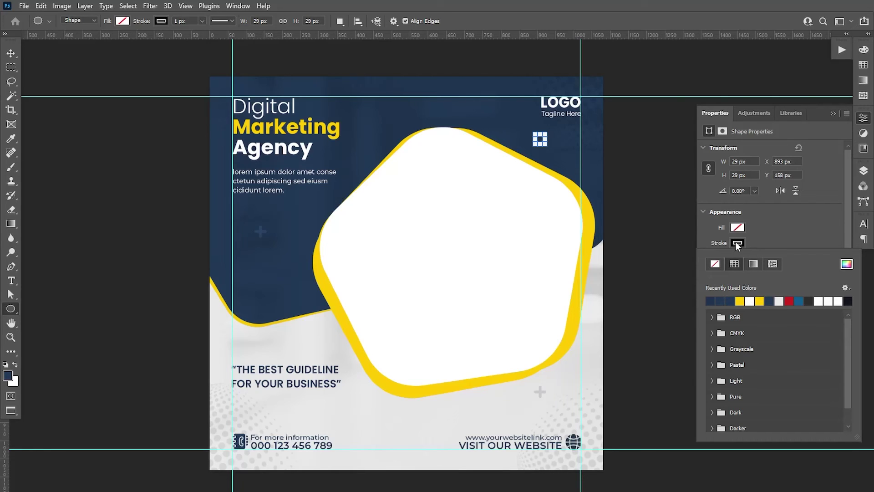
click(819, 301)
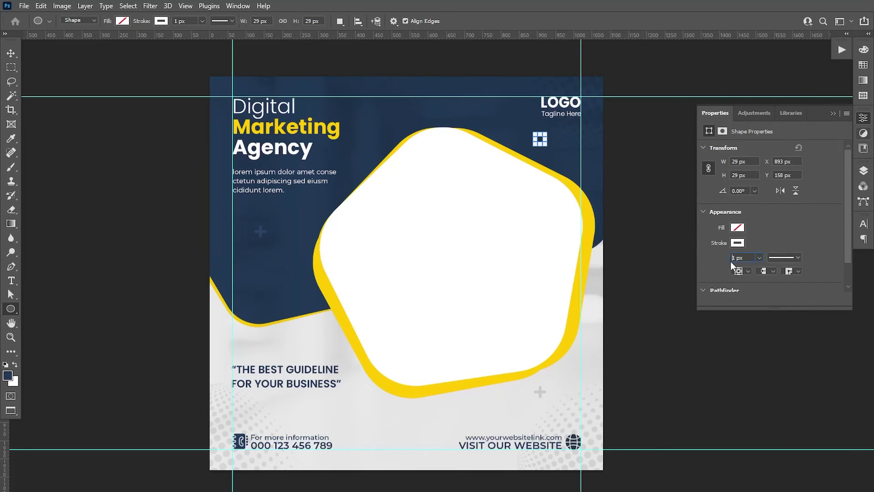
text(3)
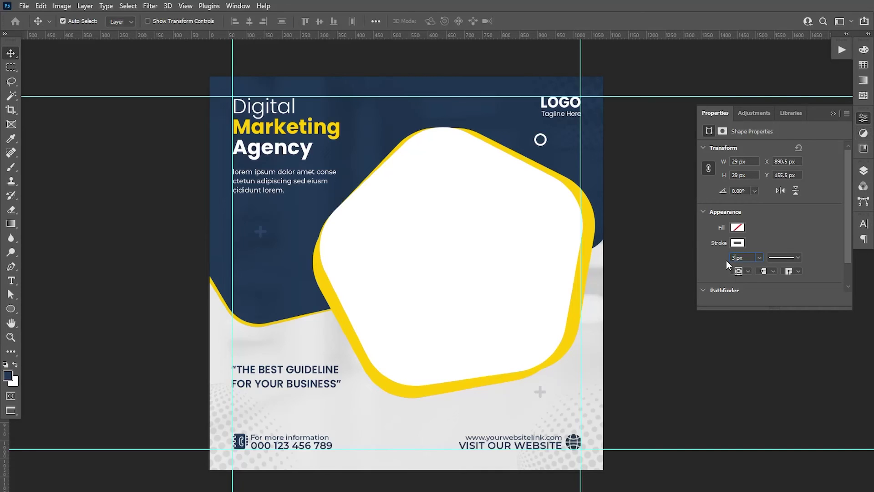
click(833, 113)
Step: Set the circle layer's blend mode to Overlay
click(864, 170)
click(760, 199)
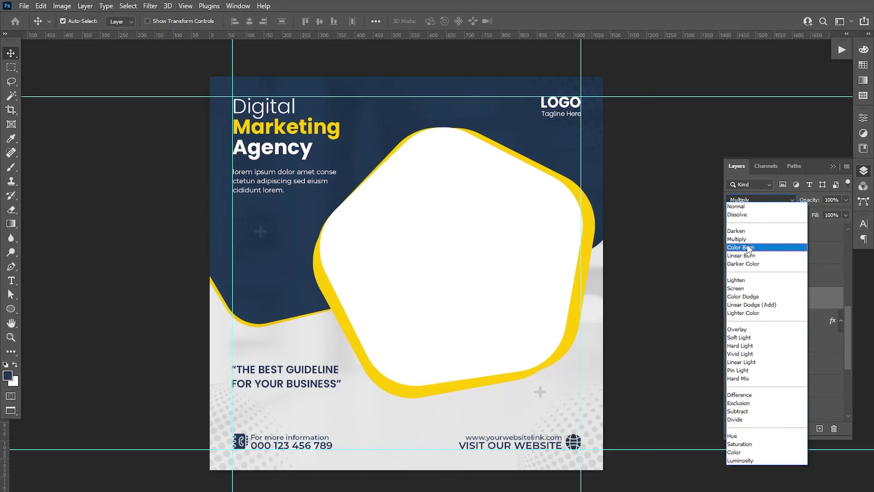
click(739, 330)
click(843, 200)
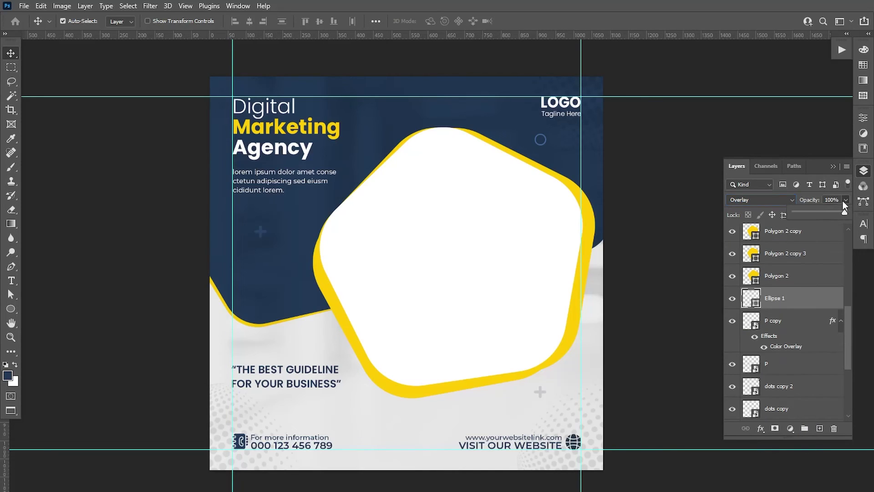
Step: Set the circle to 30% opacity, then draw a small white-outlined, unfilled triangle above the frame
drag(841, 216, 809, 214)
click(774, 363)
key(u)
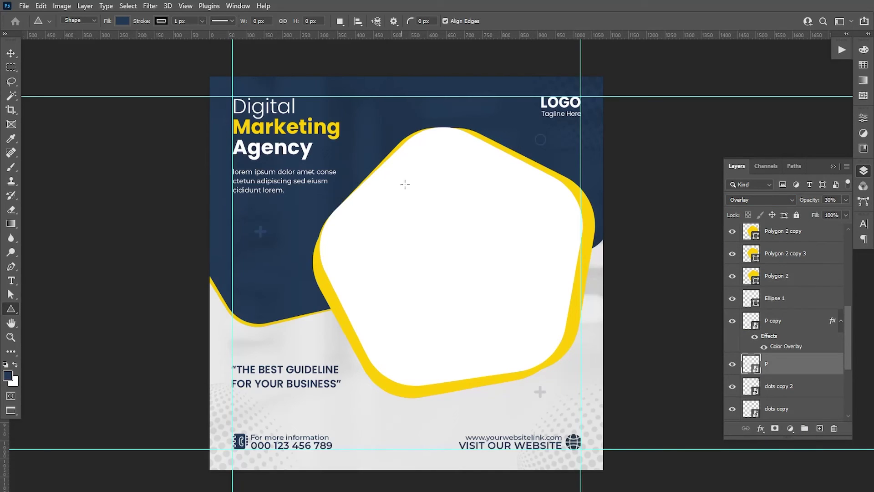
drag(417, 104, 436, 121)
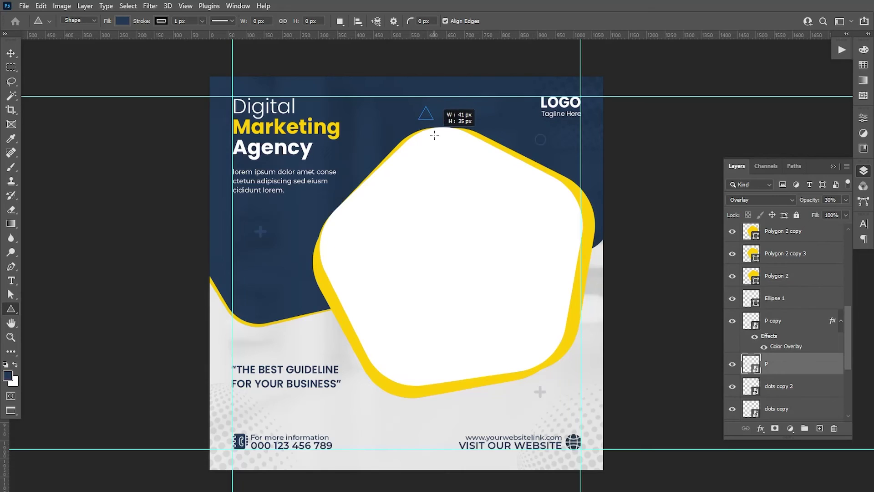
click(735, 243)
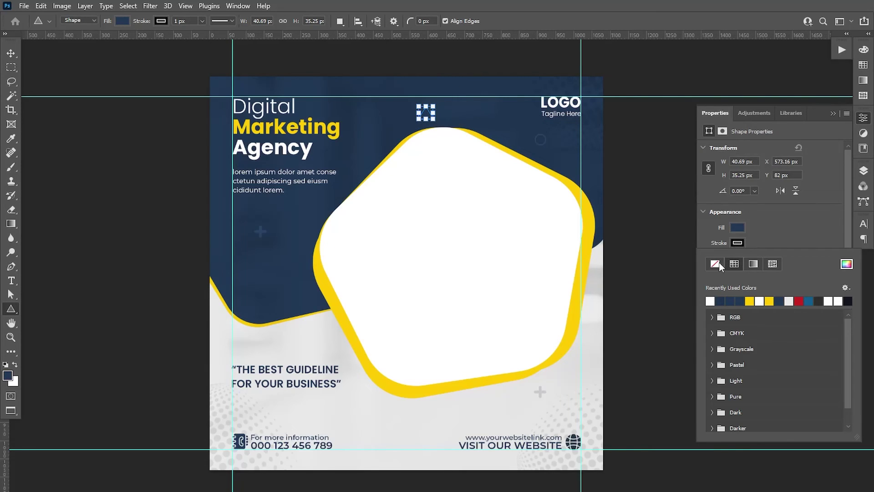
click(715, 265)
click(711, 300)
click(737, 227)
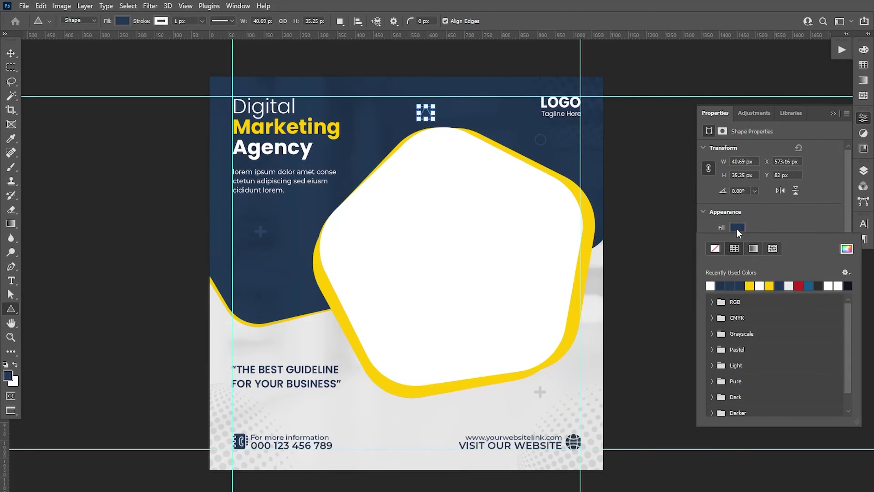
click(715, 249)
click(837, 216)
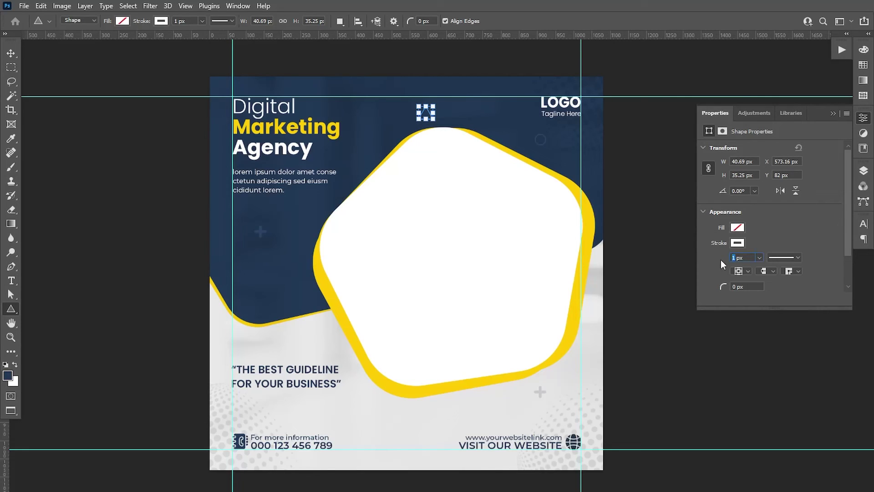
Step: Set the triangle layer's blend mode to Overlay
click(863, 171)
click(776, 203)
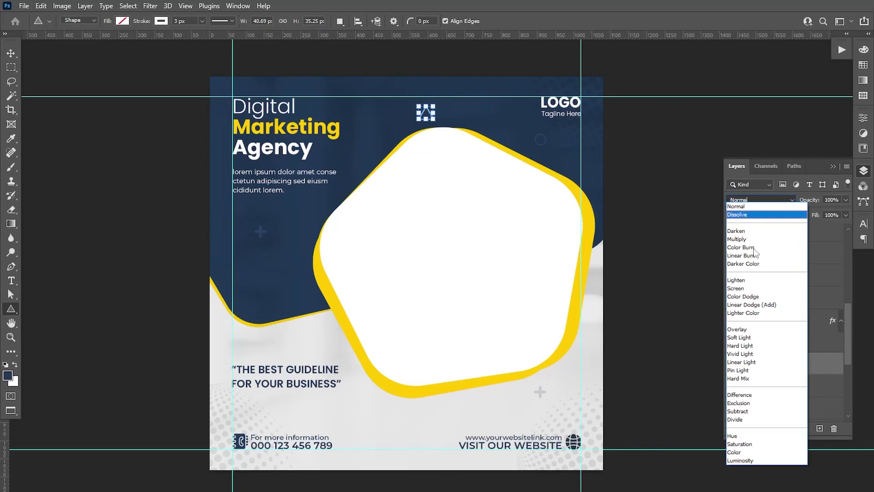
click(743, 330)
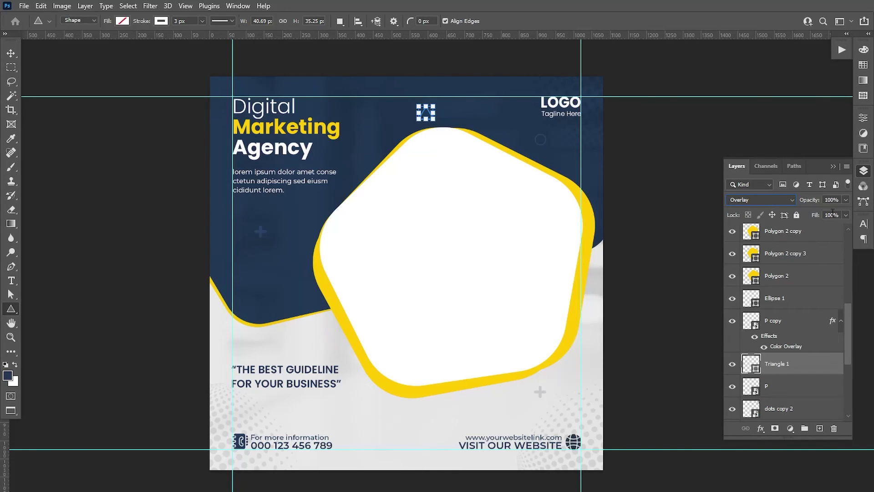
click(834, 167)
Step: Flip the triangle upside down and move it left above the polygon's upper corner
key(ctrl+t)
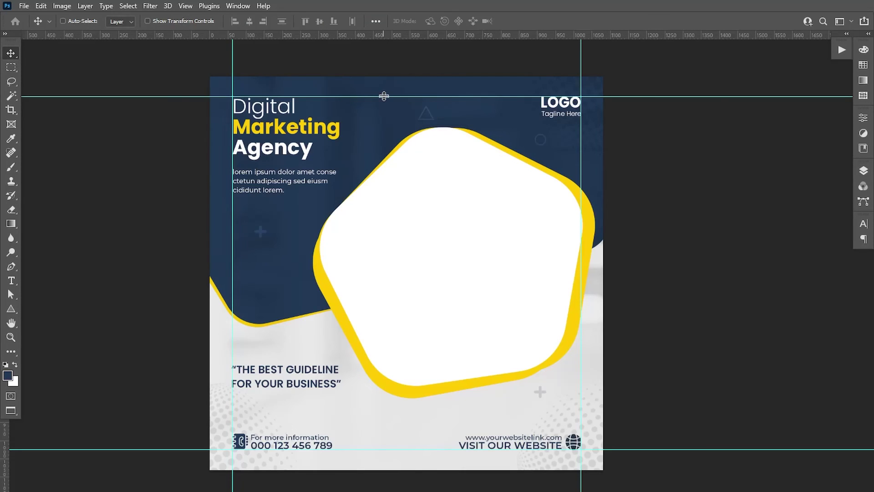
drag(463, 116, 369, 140)
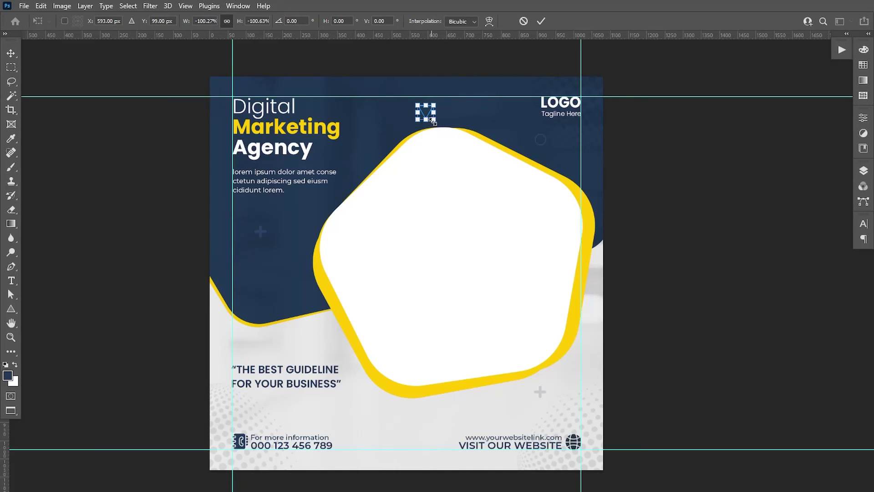
click(541, 21)
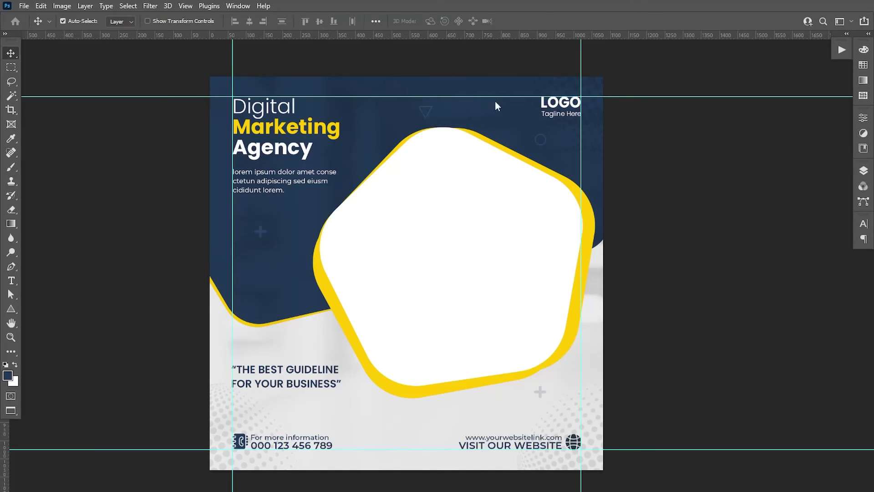
click(863, 171)
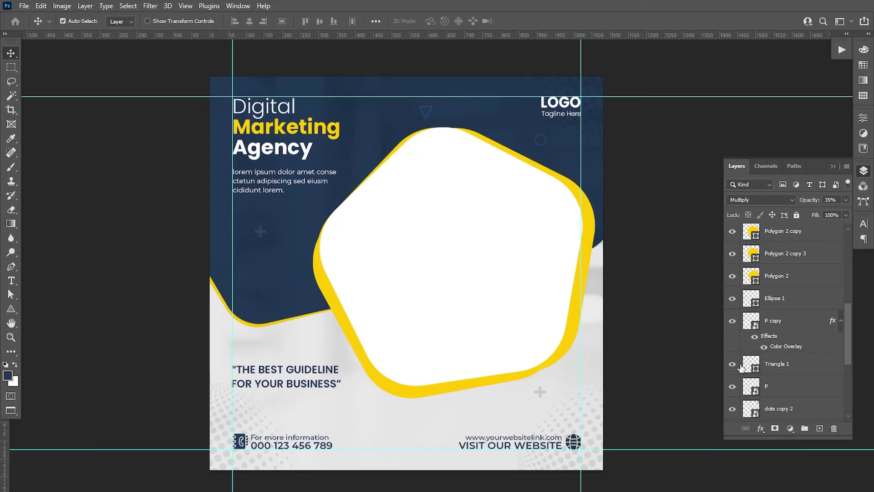
click(786, 368)
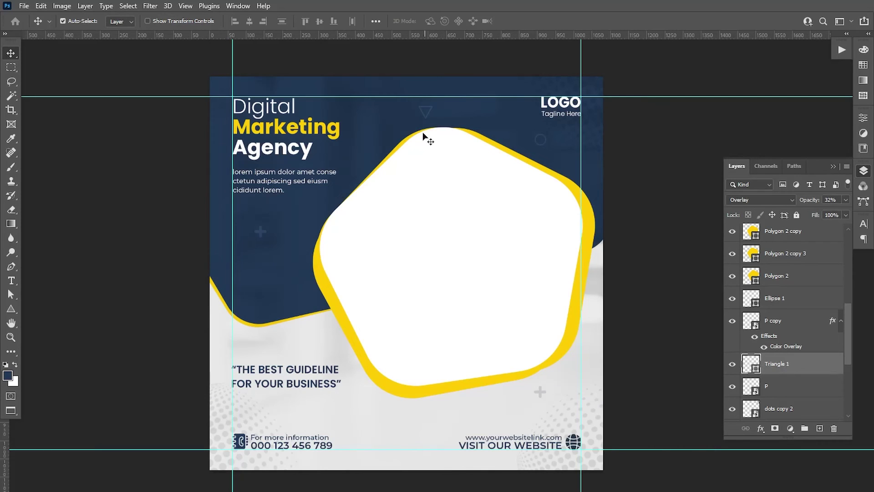
drag(425, 114, 382, 118)
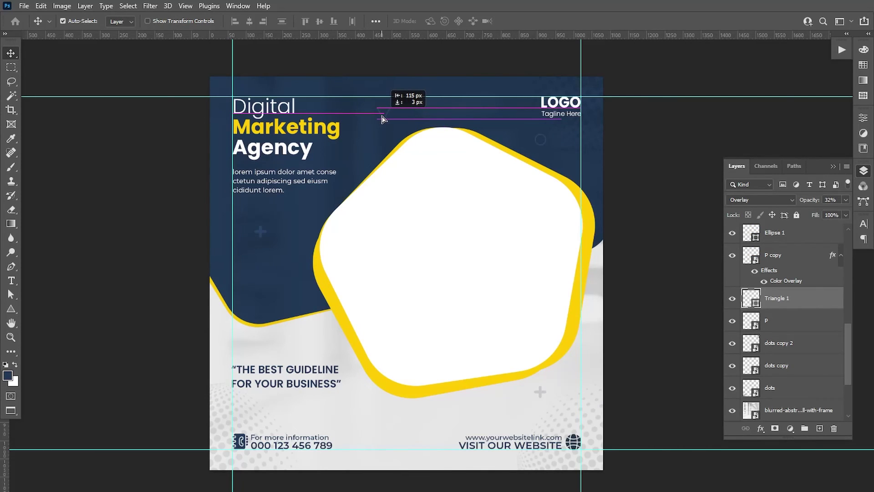
Step: Above the P copy layer, draw a rectangle between the phone number and website
scroll(429, 337, up, 1)
scroll(439, 227, up, 2)
scroll(387, 175, up, 2)
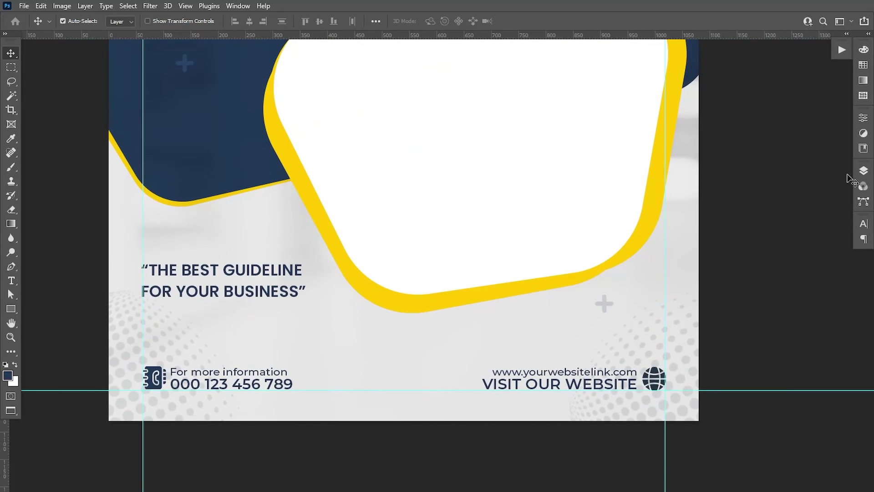
click(860, 171)
click(777, 259)
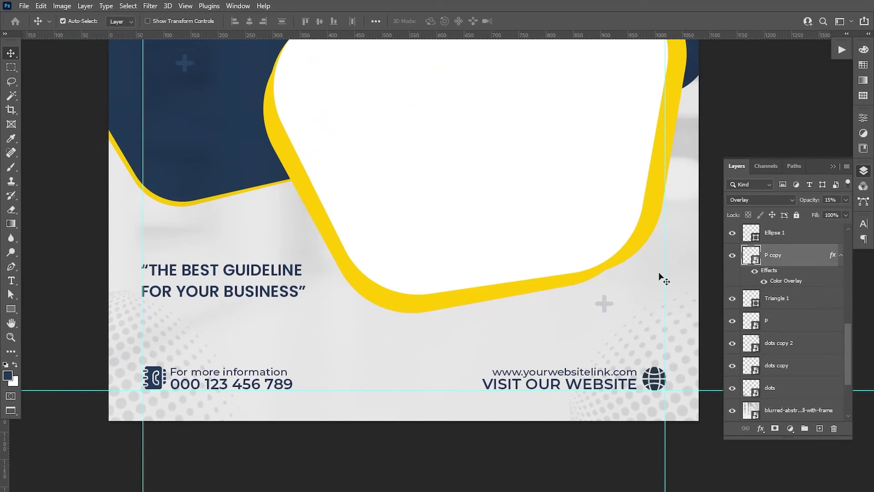
click(11, 310)
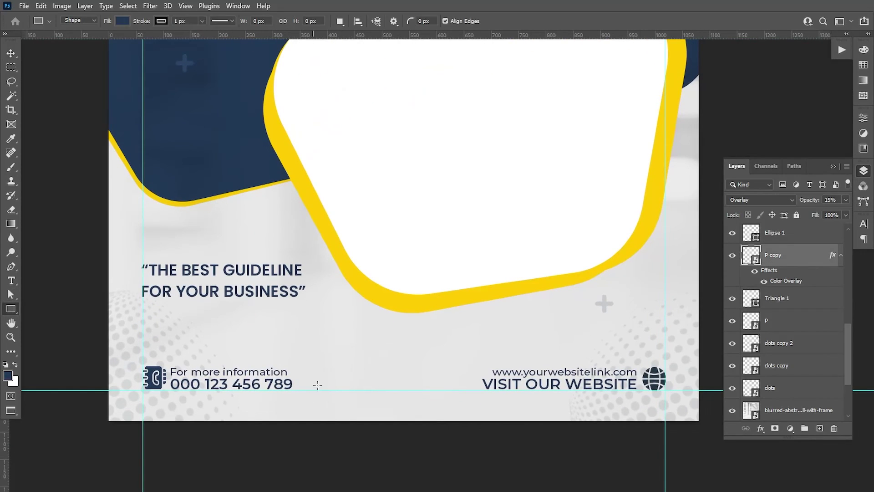
drag(339, 364, 478, 390)
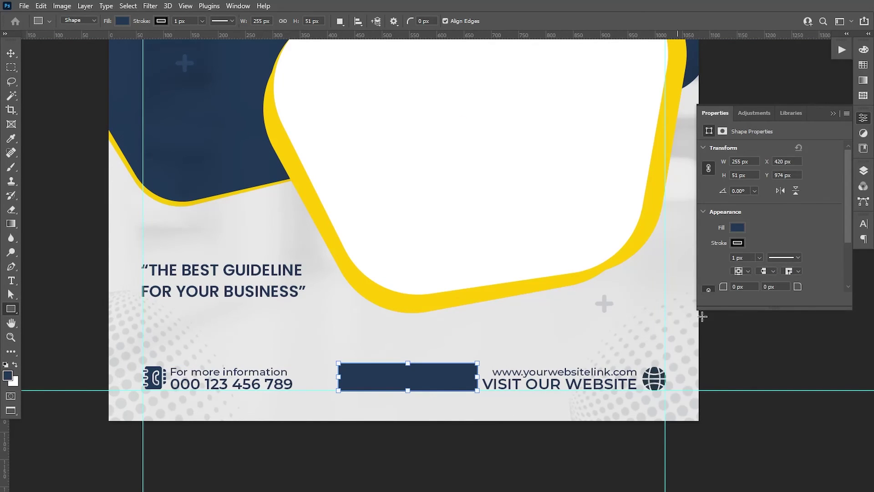
Step: Give the rectangle a yellow fill, no outline, and 5 px rounded corners
click(738, 244)
click(720, 264)
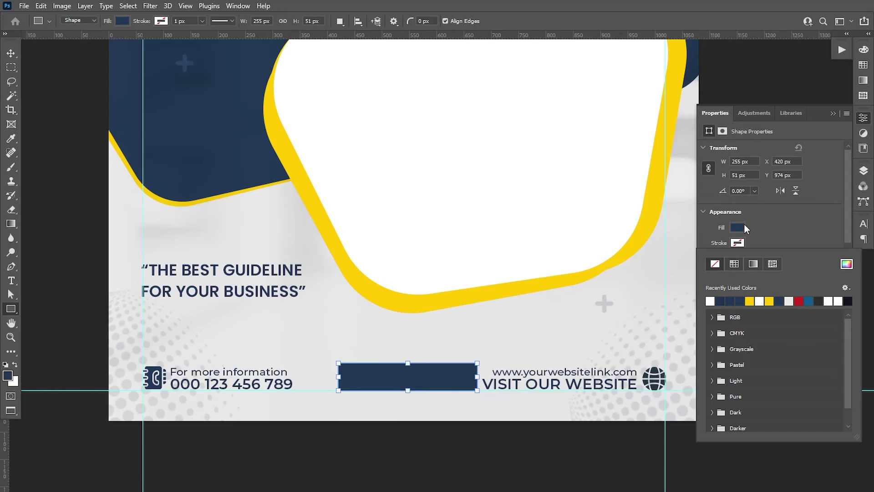
click(739, 227)
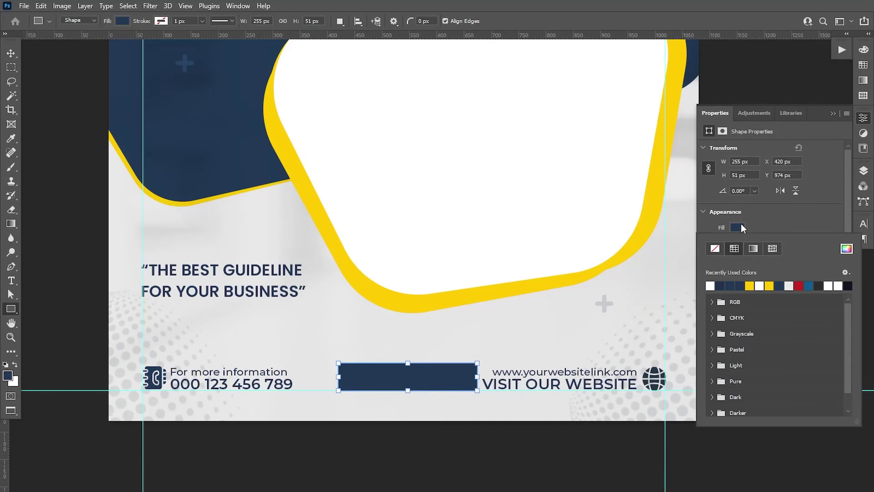
click(751, 286)
click(771, 225)
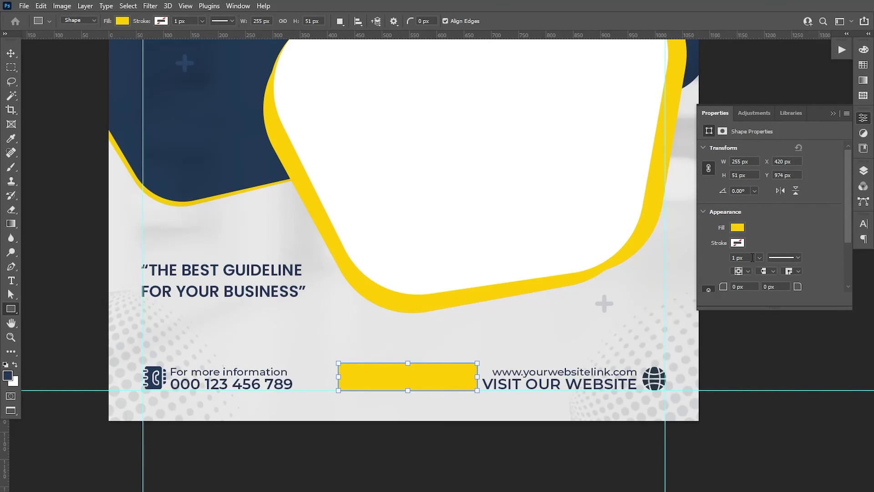
scroll(850, 225, down, 2)
scroll(845, 244, down, 2)
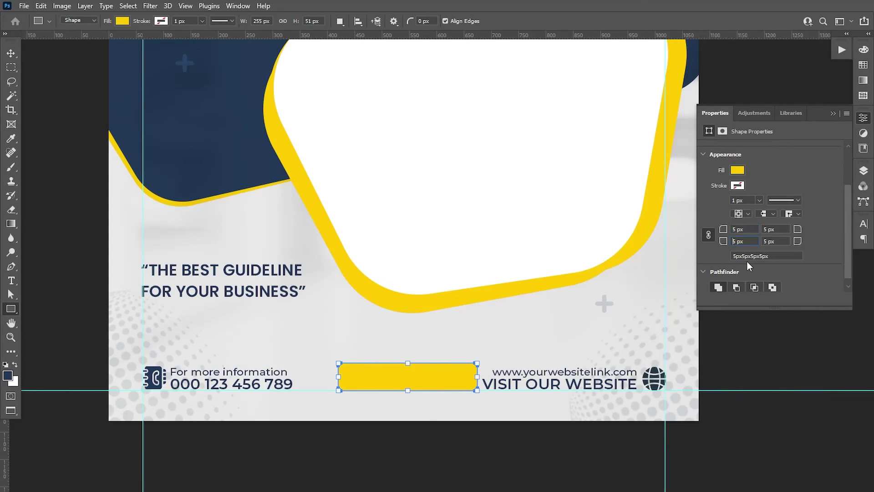
click(11, 53)
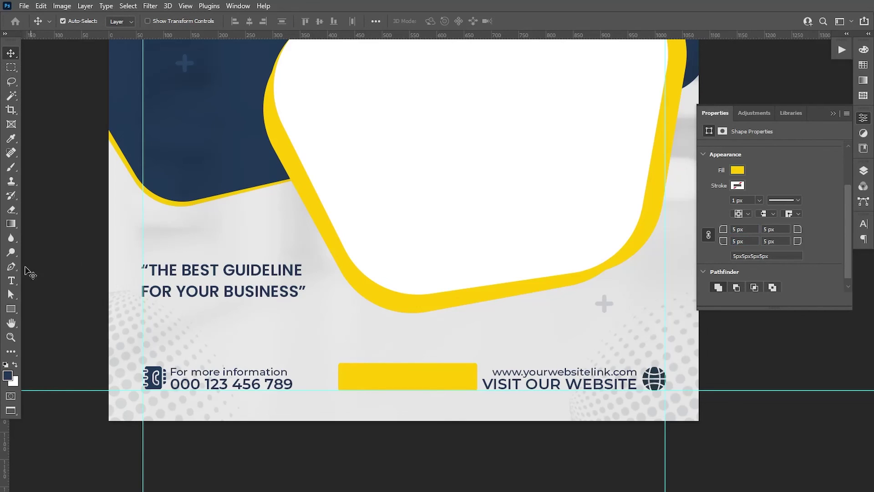
Step: Type 'GET STARTED', move it onto the yellow bar, and scale it to fit inside
key(t)
click(387, 350)
text(GET S)
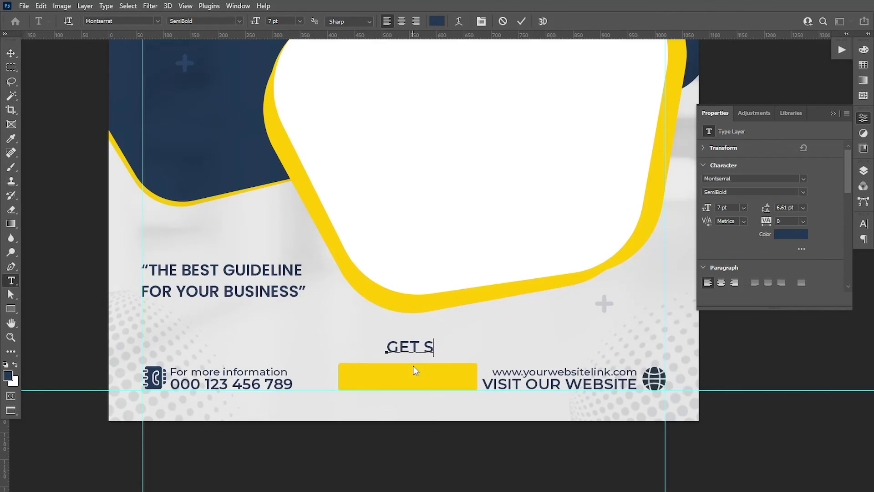
text(TART)
text(ED)
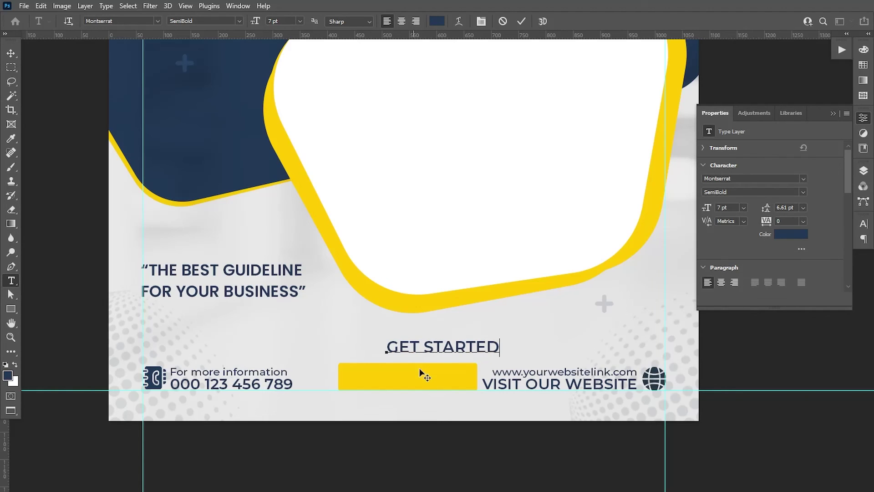
click(11, 54)
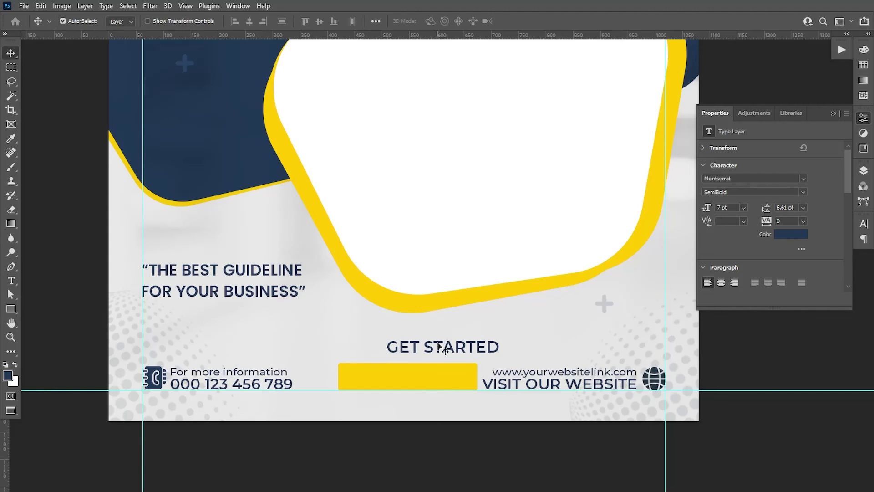
drag(436, 351, 404, 382)
key(ctrl+t)
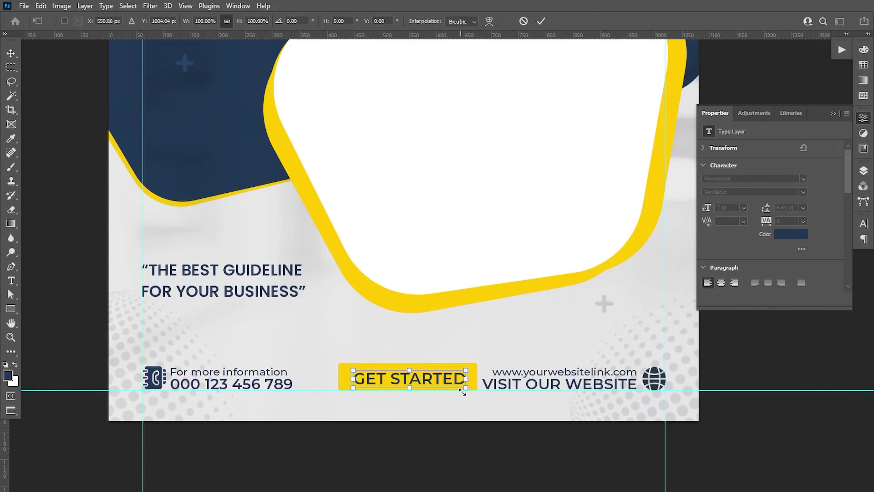
drag(467, 386, 456, 391)
Step: Commit the GET STARTED resize, then shrink the web icon and website text together
key(Return)
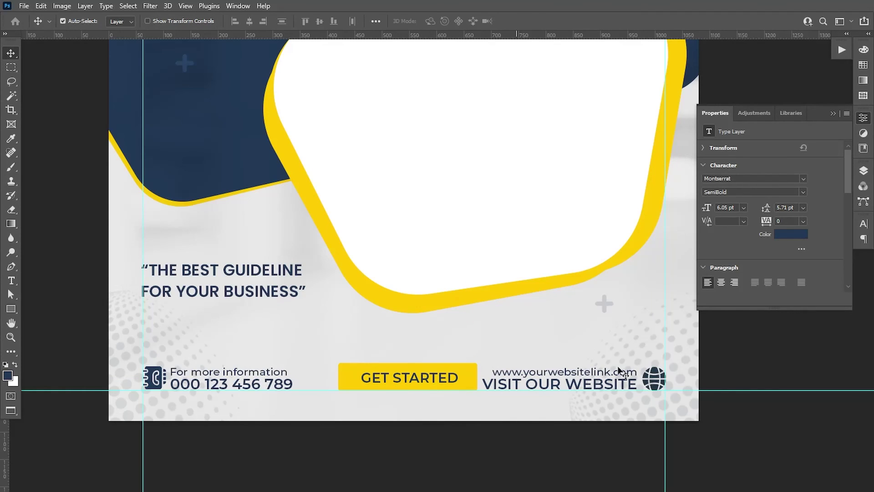
click(863, 170)
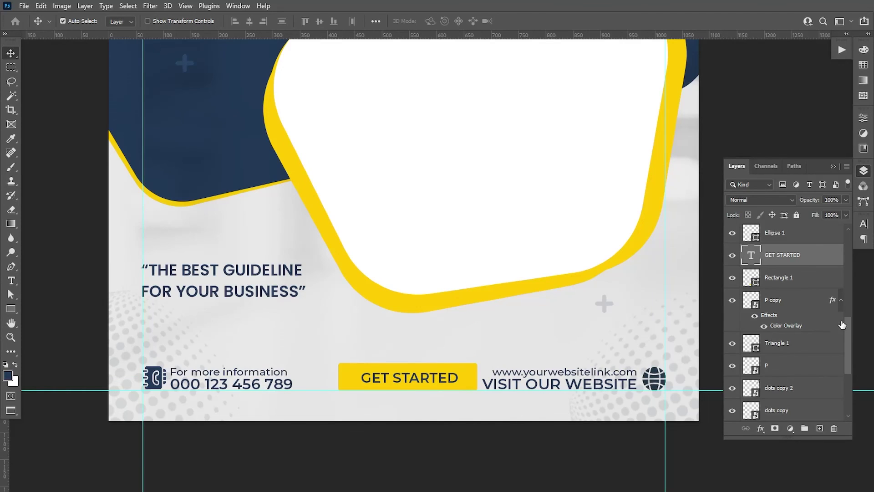
drag(851, 334, 851, 373)
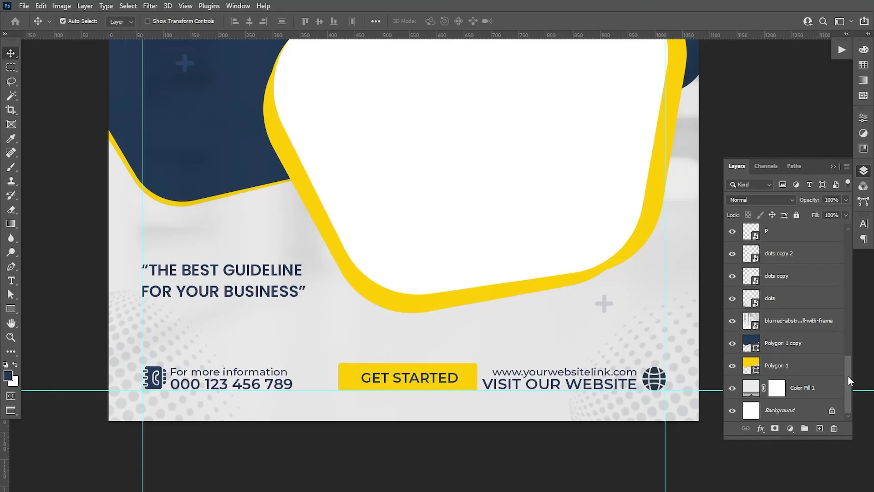
scroll(850, 381, up, 5)
click(785, 349)
ctrl+click(785, 281)
key(ctrl+t)
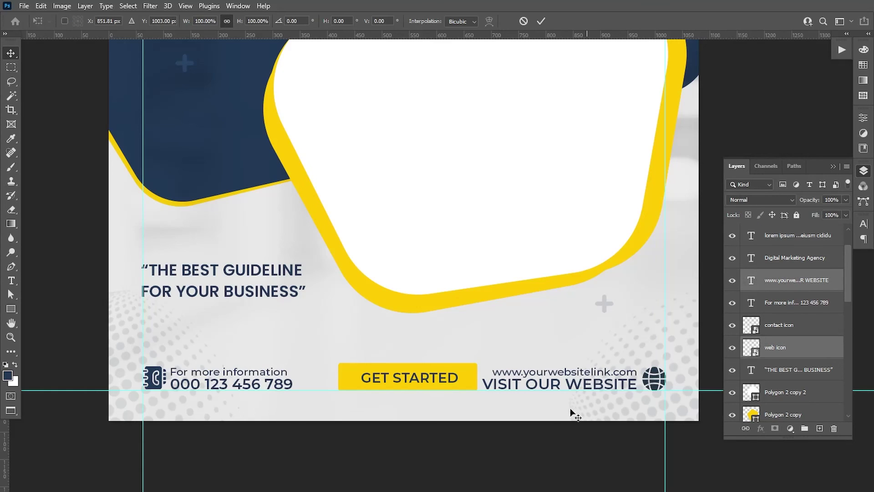
mouse_move(483, 367)
mouse_down()
mouse_move(534, 371)
mouse_move(515, 375)
mouse_move(522, 372)
mouse_up()
click(541, 21)
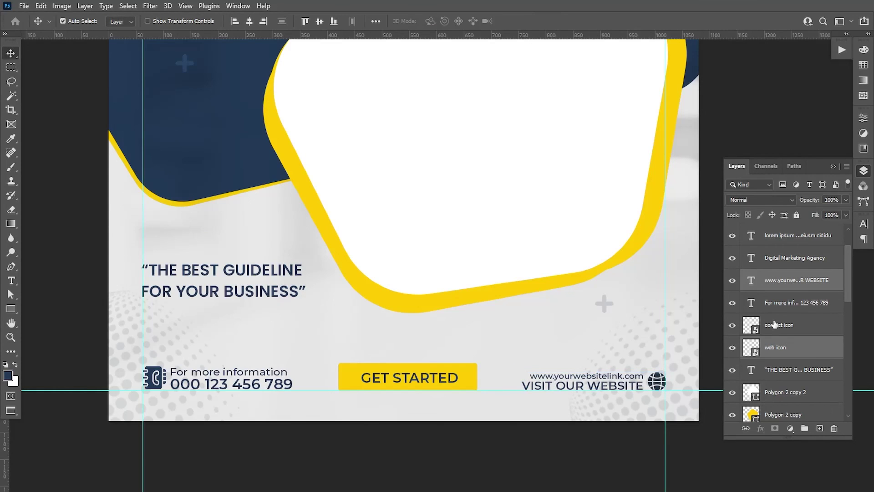
Step: Shrink the contact icon and contact info text together
click(775, 324)
key(ctrl+t)
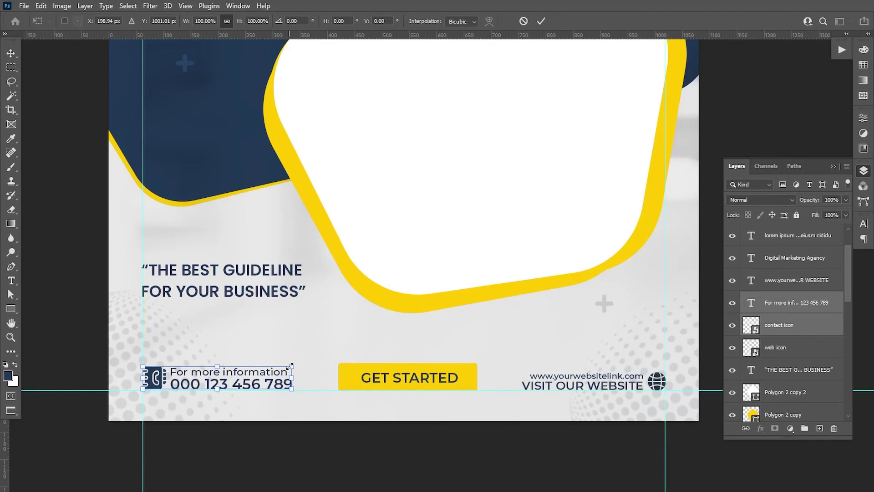
drag(293, 367, 274, 367)
click(541, 21)
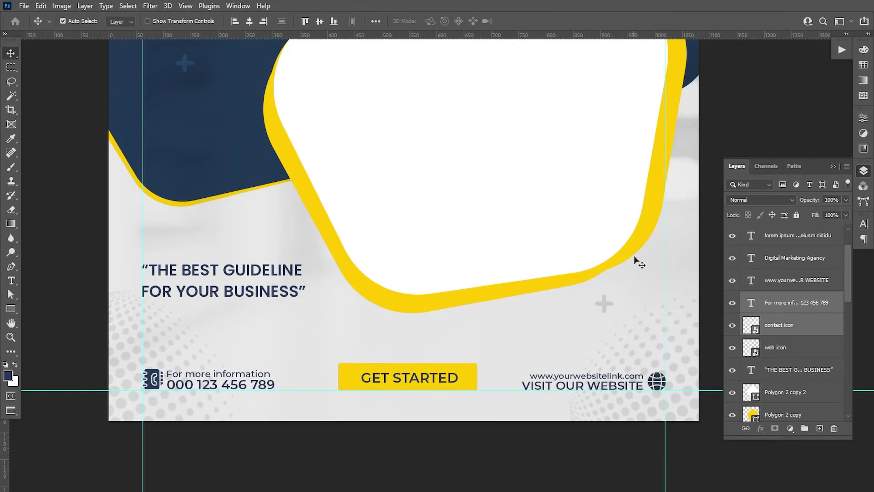
Step: Select the GET STARTED text with its bar and nudge them two steps left
scroll(776, 311, down, 5)
ctrl+click(776, 304)
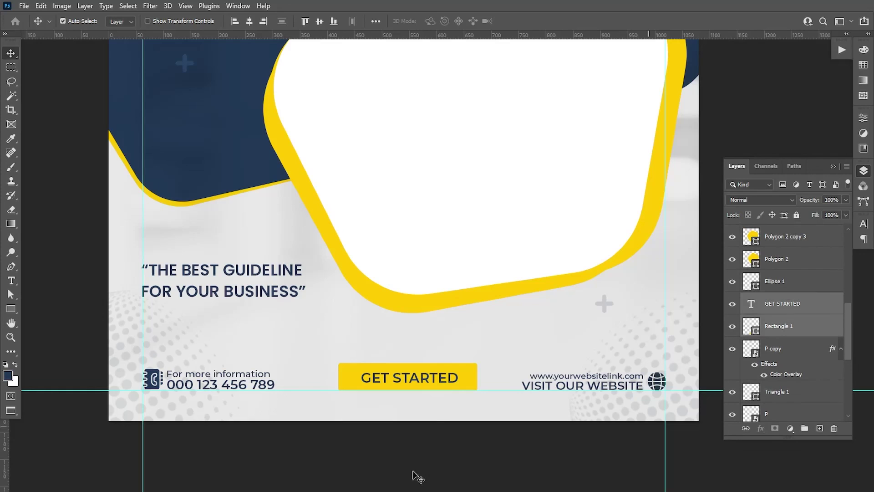
key(Left)
key(Left)
key(Left)
key(Left)
key(Left)
key(Left)
key(Left)
key(Left)
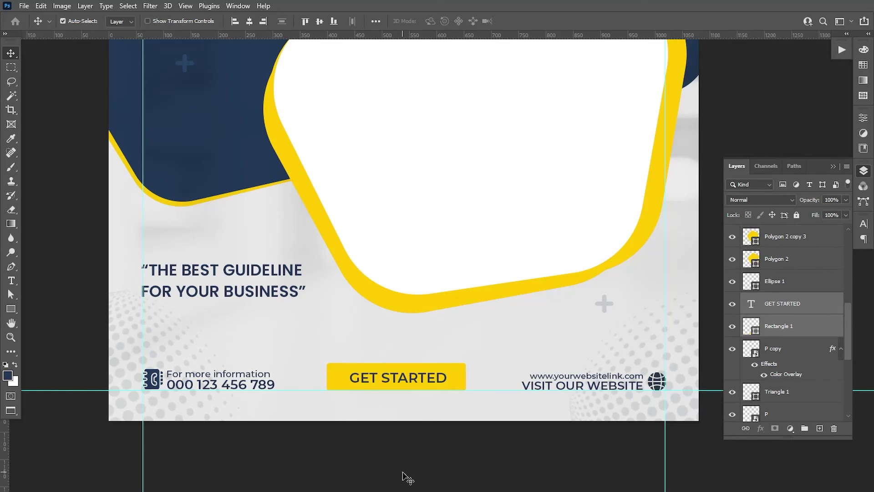
key(Left)
key(Left)
scroll(404, 392, down, 2)
right_click(335, 345)
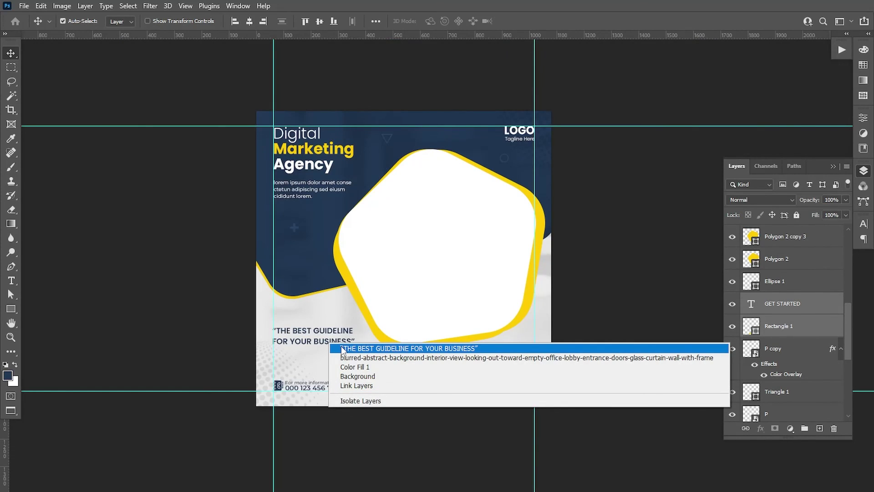
Step: Set the quote text's leading to 9 pt and nudge it slightly lower
click(342, 348)
click(864, 223)
click(822, 253)
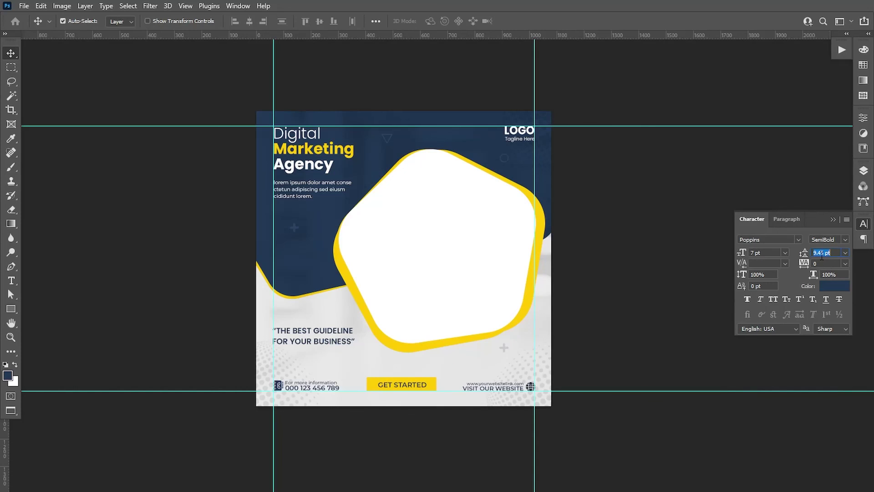
text(9)
key(Return)
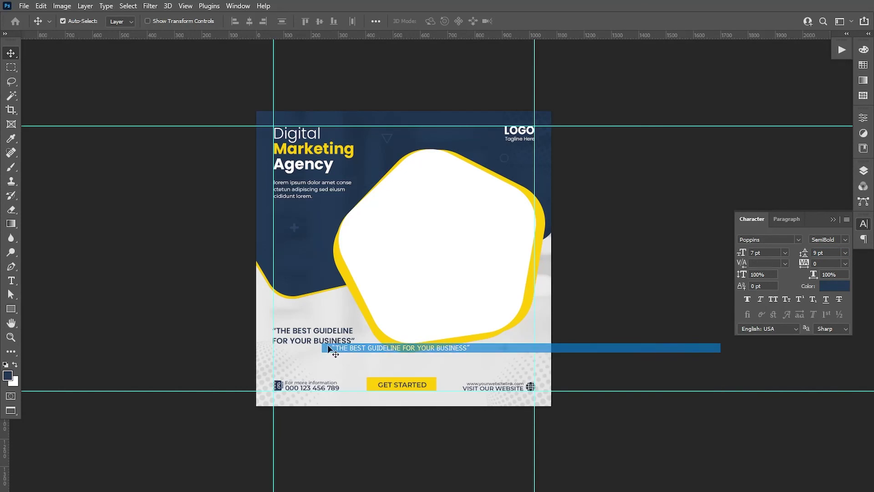
drag(321, 344, 344, 363)
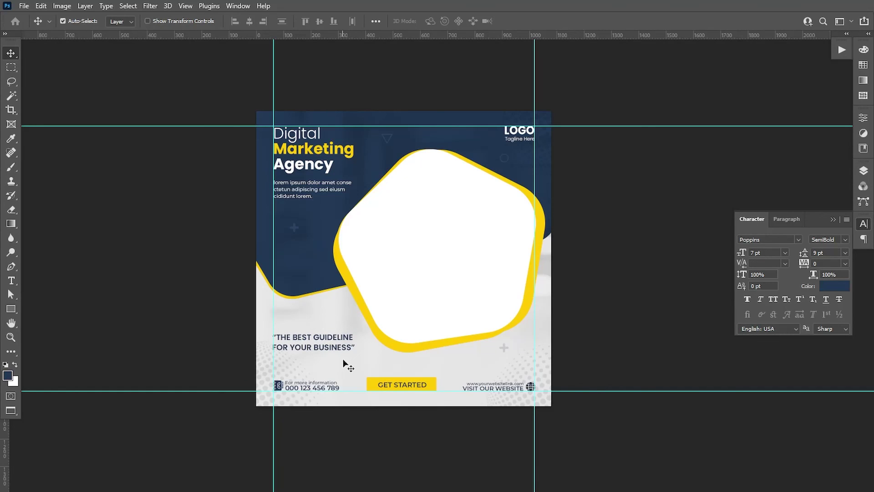
Step: Scale up the Digital Marketing Agency headline and lorem ipsum body text slightly
click(864, 170)
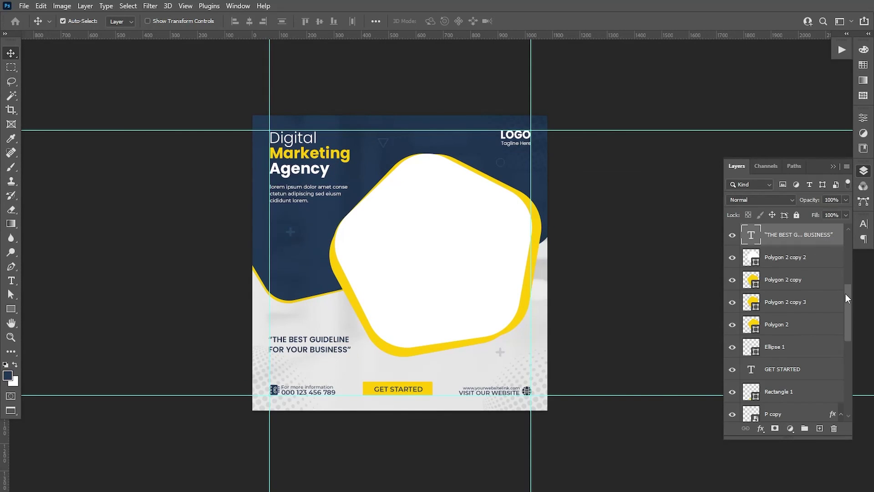
drag(847, 298, 845, 223)
click(780, 308)
ctrl+click(779, 283)
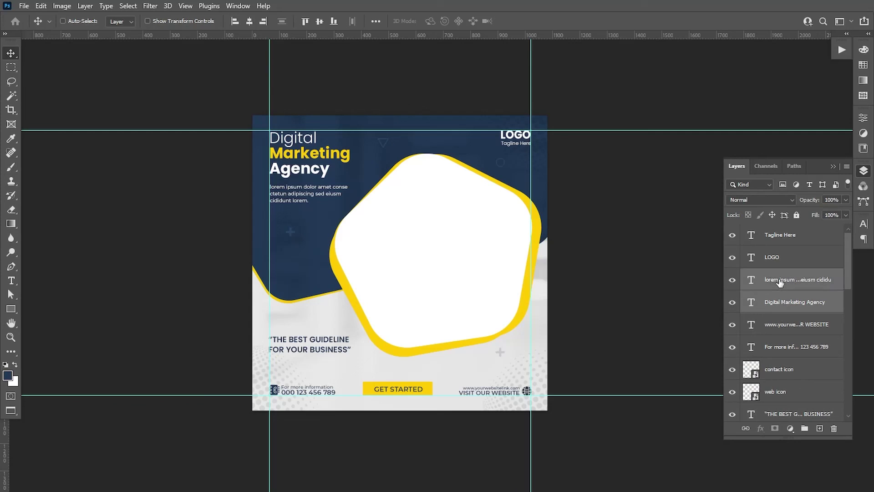
key(ctrl+t)
drag(349, 202, 358, 213)
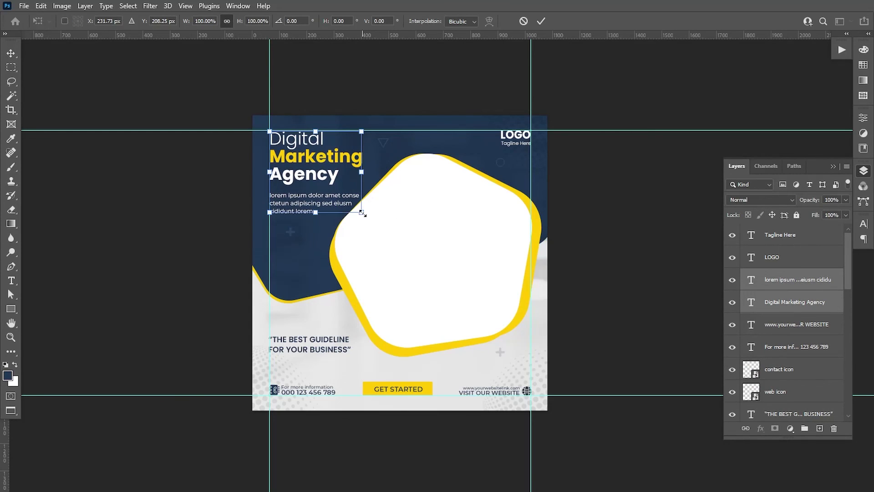
click(541, 21)
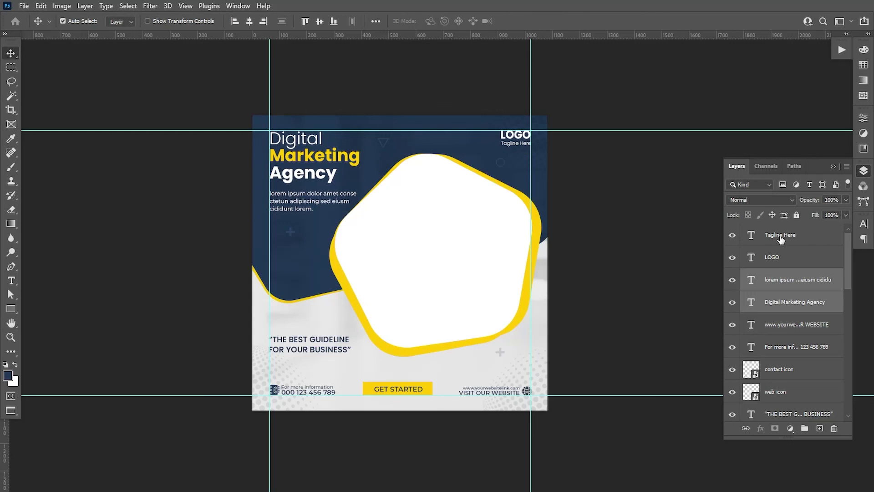
Step: Enlarge the LOGO and Tagline Here layers to about 107%
click(780, 235)
shift+click(772, 257)
key(ctrl+t)
drag(500, 146, 498, 147)
click(541, 20)
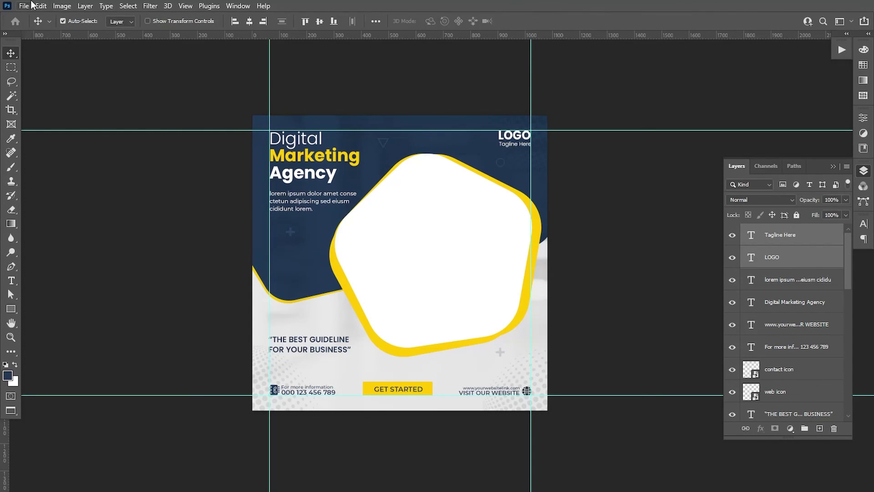
Step: Place the educational-course photo as an embedded image, moved up and left
click(25, 5)
click(54, 232)
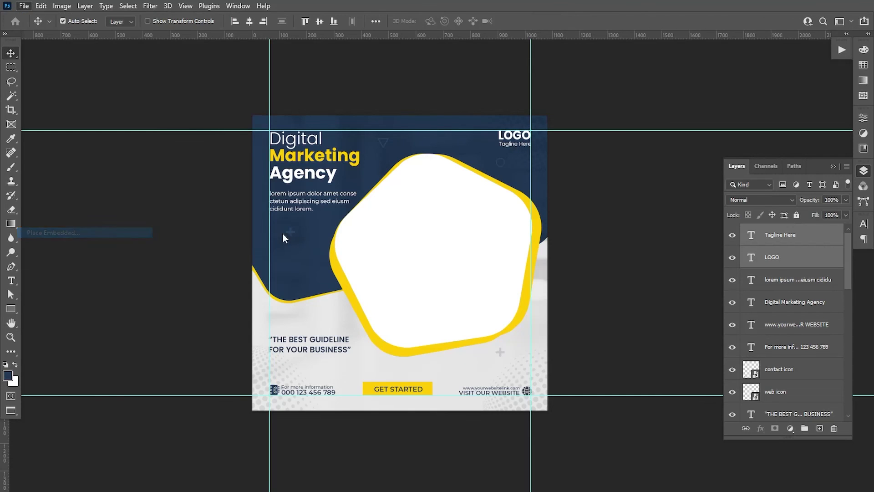
click(328, 95)
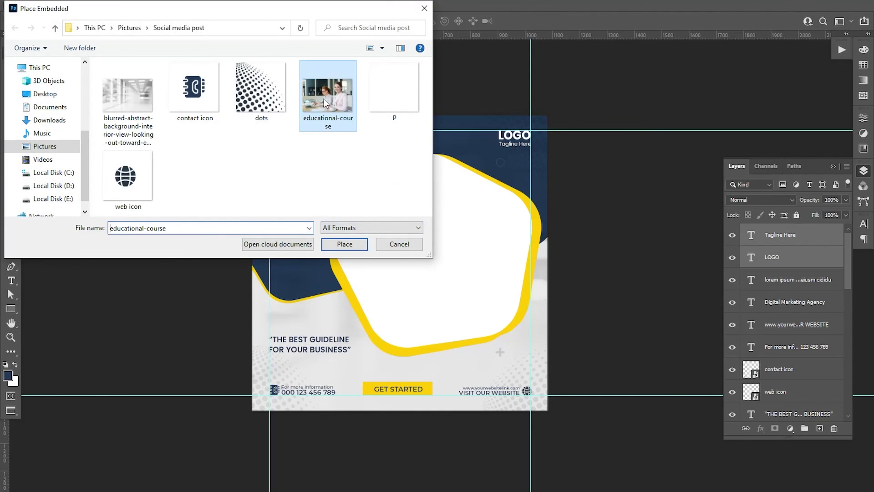
click(344, 244)
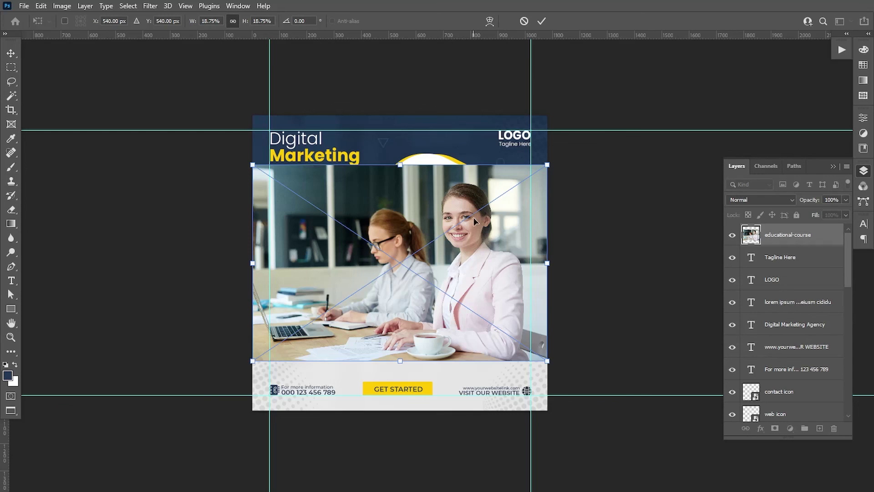
drag(474, 218, 466, 202)
click(541, 21)
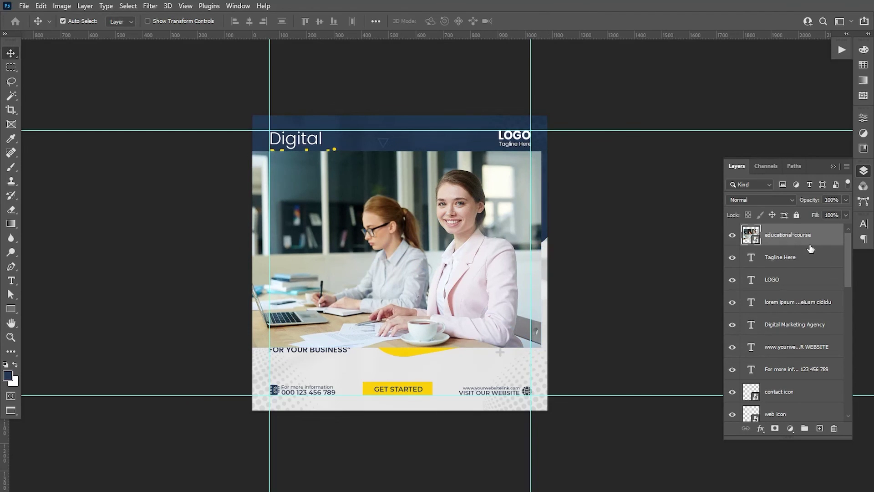
Step: Move the photo layer above Polygon 2 copy 2 and clip it to the polygon
drag(810, 249, 789, 371)
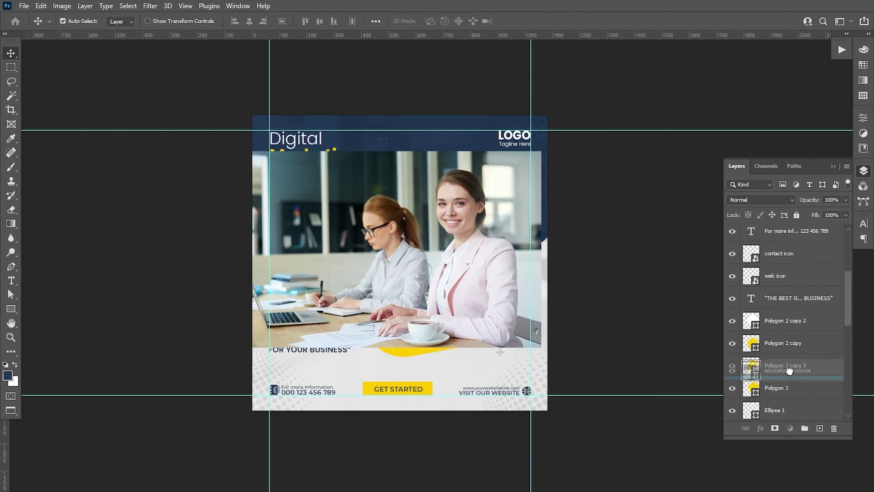
drag(789, 371, 765, 327)
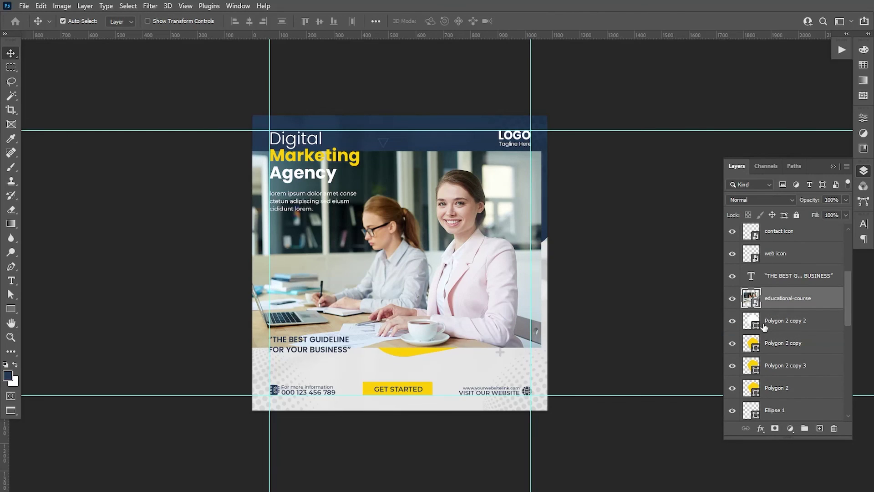
alt+click(763, 311)
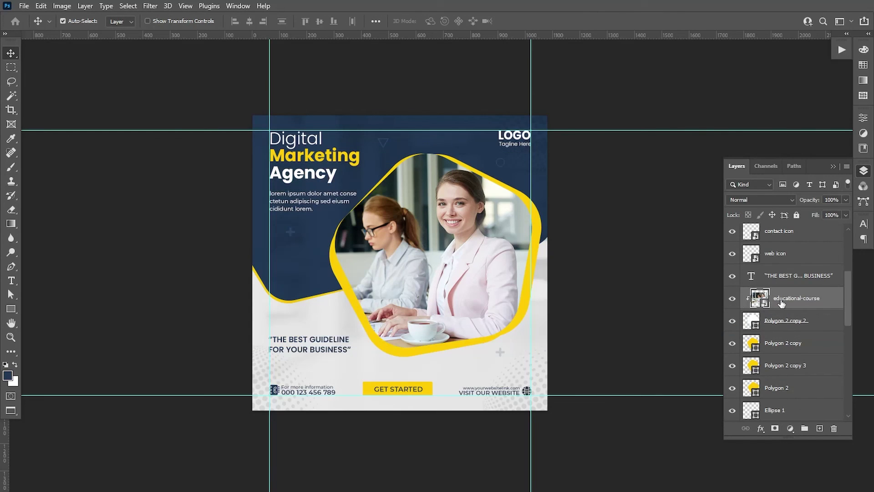
Step: Scale the clipped photo to about 18.93% and shift it slightly left within the frame
key(ctrl+t)
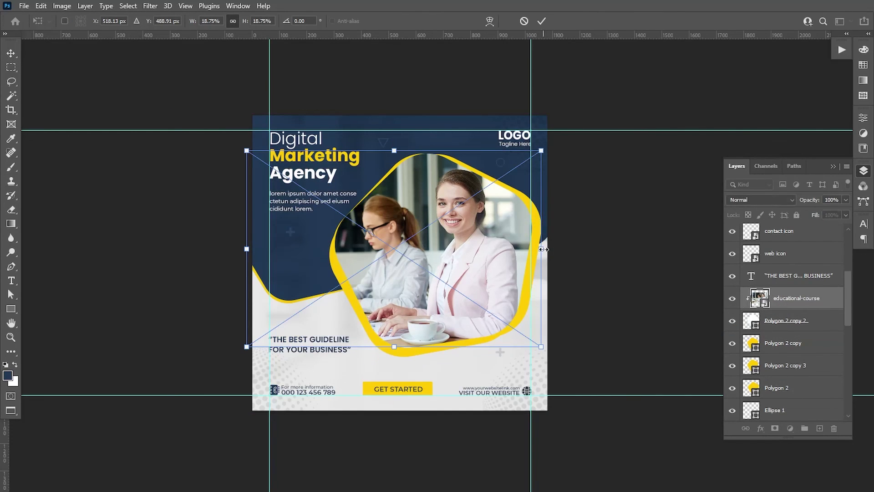
scroll(544, 346, up, 3)
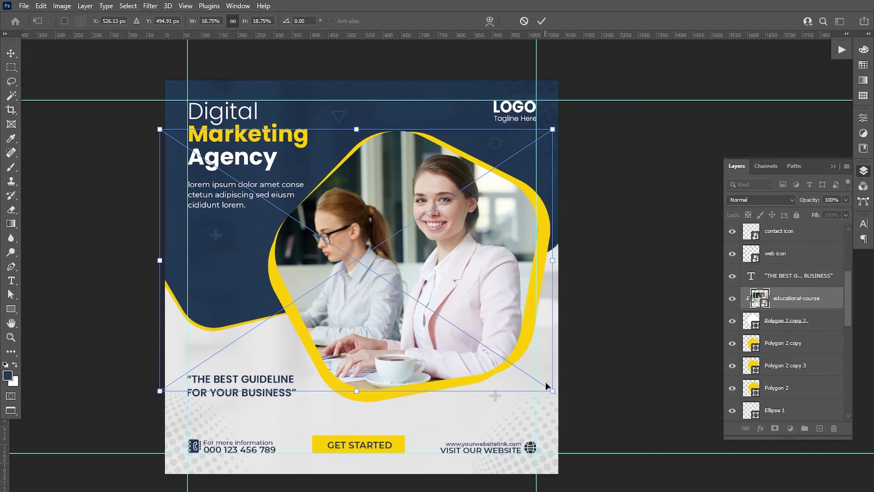
drag(550, 390, 554, 392)
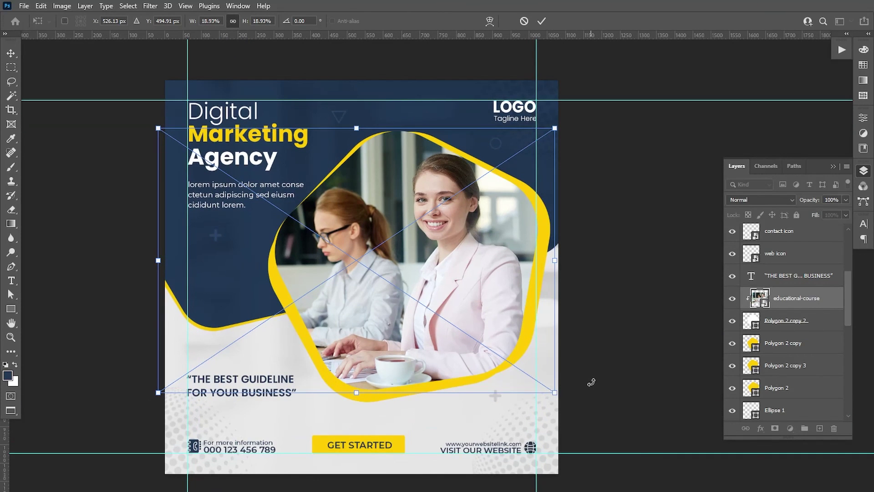
drag(500, 319, 496, 320)
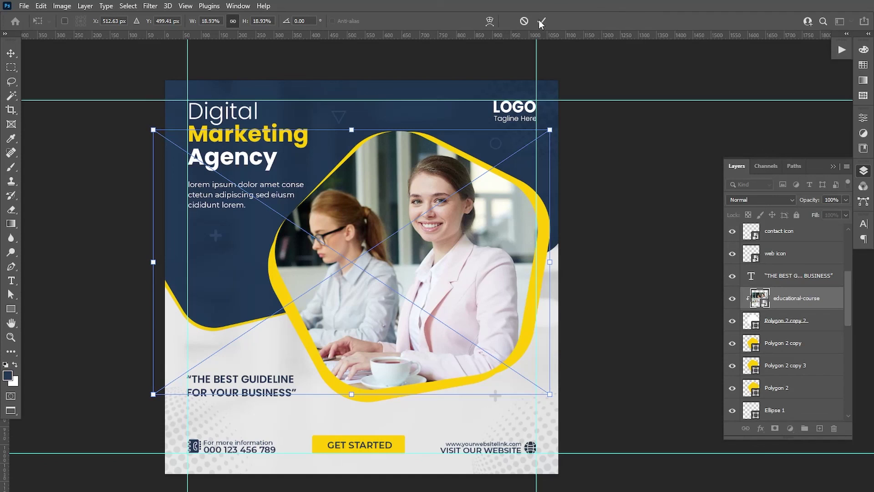
click(541, 22)
scroll(834, 227, up, 3)
Step: Collapse the Layers panel, turn off the rulers, and remove all guides from the canvas
scroll(834, 226, up, 2)
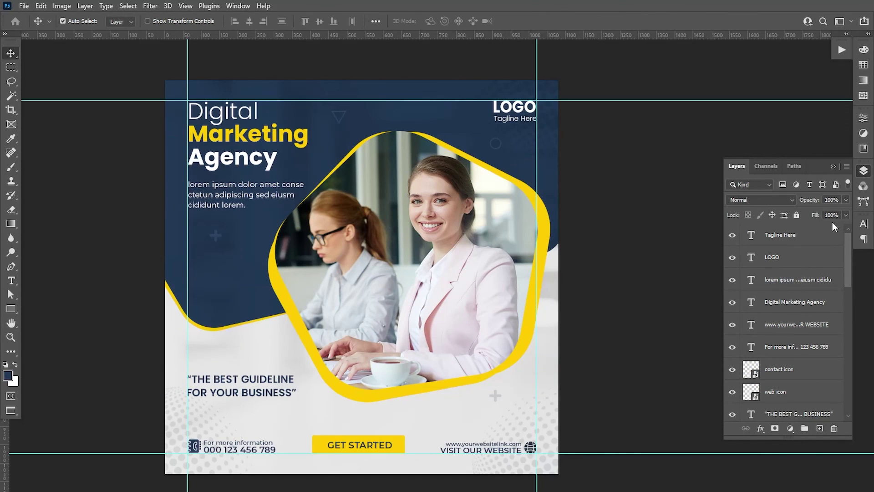
click(833, 166)
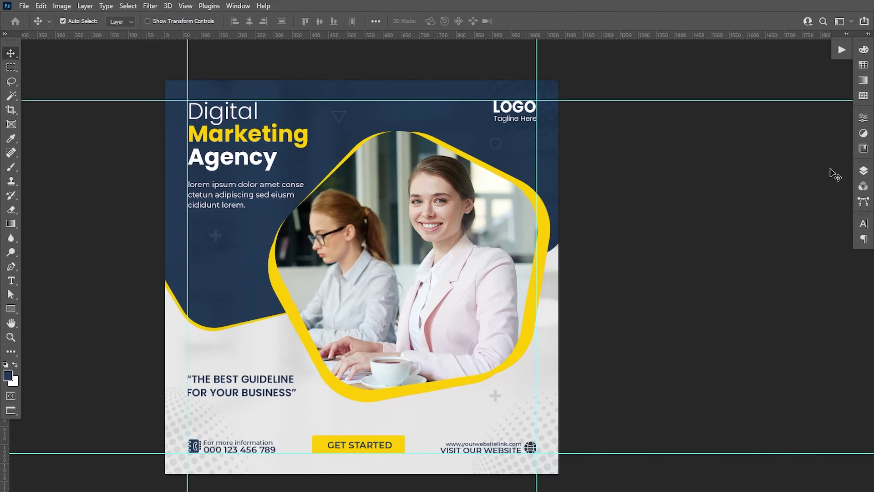
click(185, 6)
click(218, 249)
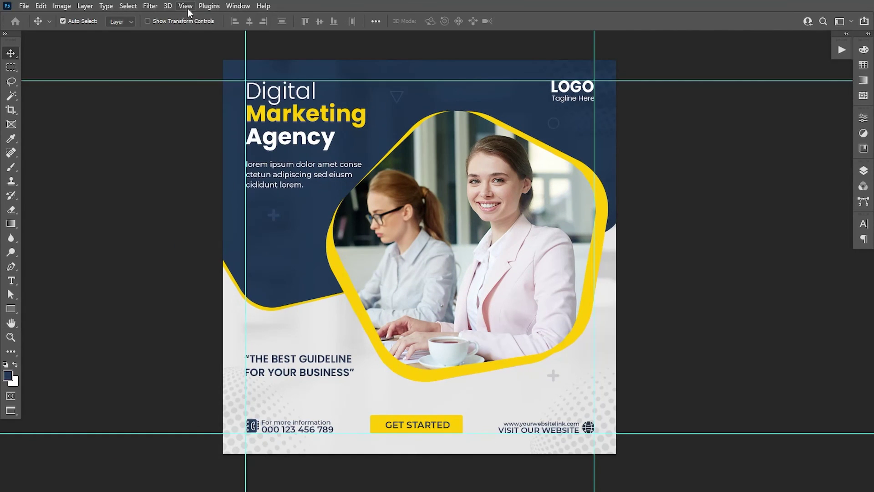
click(185, 6)
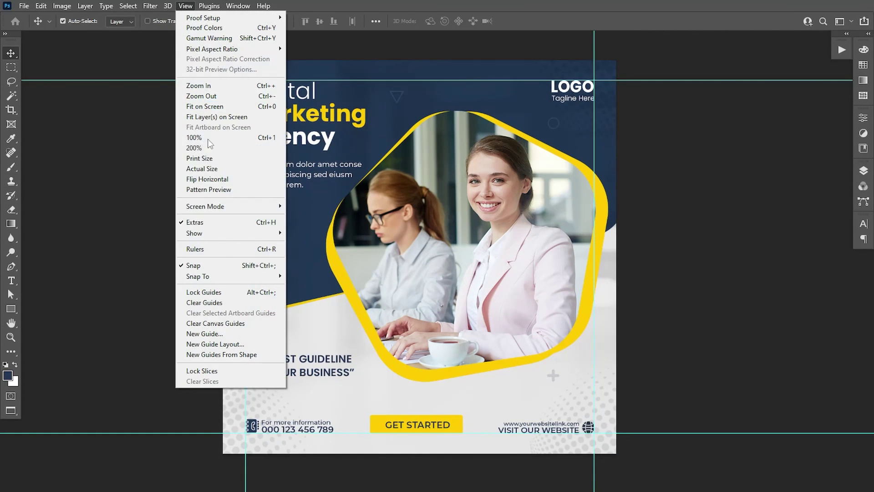
click(210, 303)
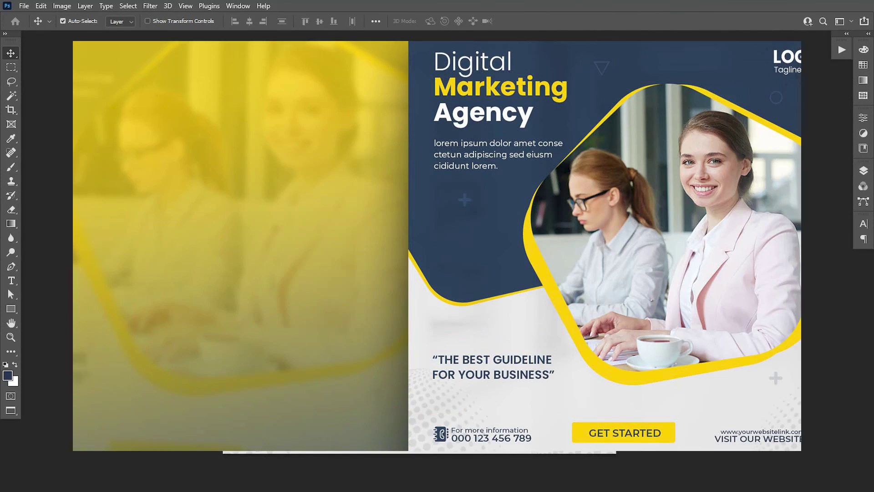